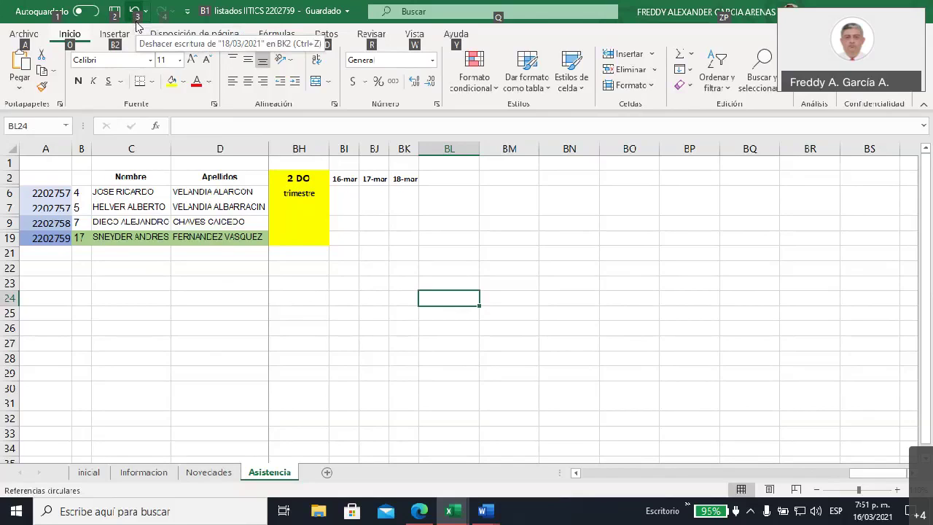
Leave the attendance spreadsheet for the desktop and launch Oracle VM VirtualBox.
left_click(318, 311)
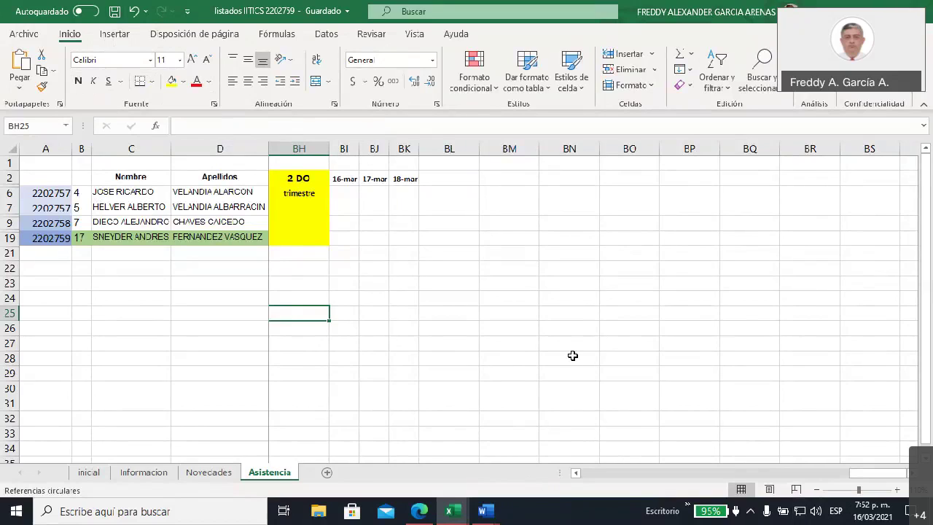
key("super+d")
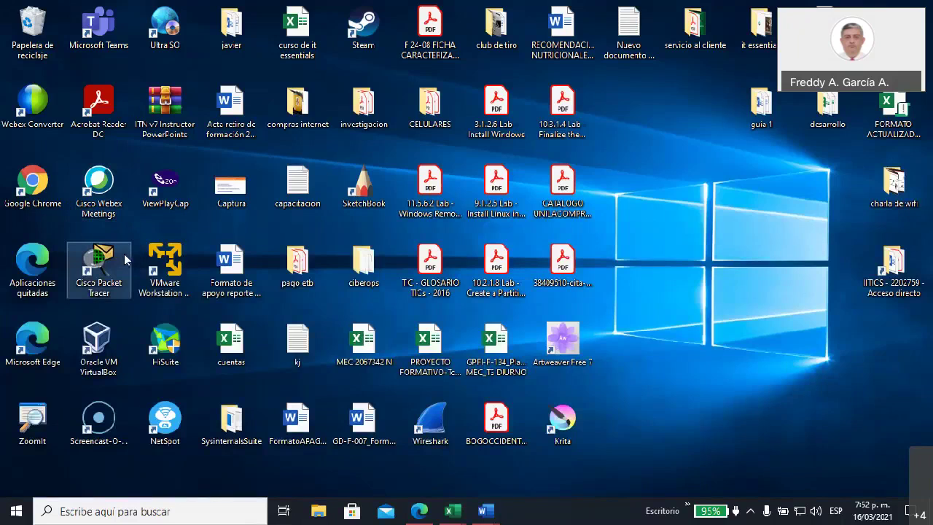
double_click(98, 348)
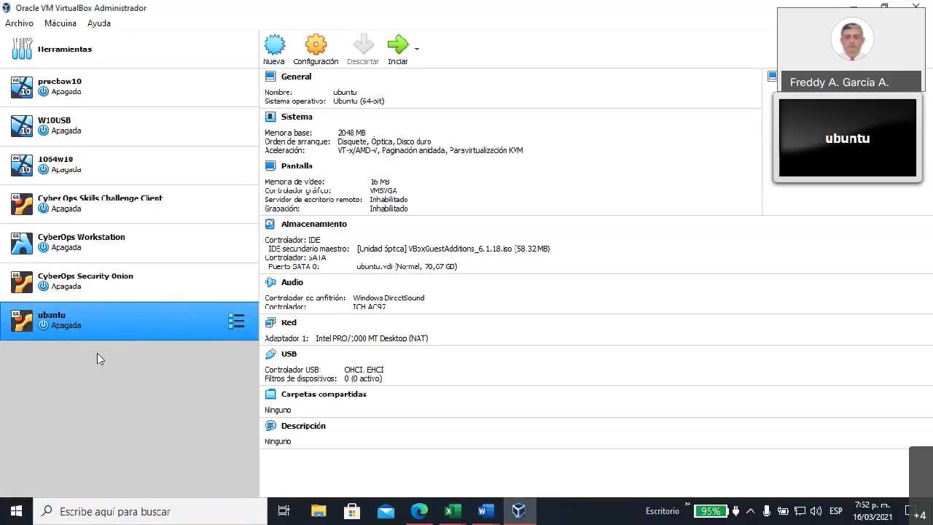
left_click(93, 26)
mouse_move(67, 27)
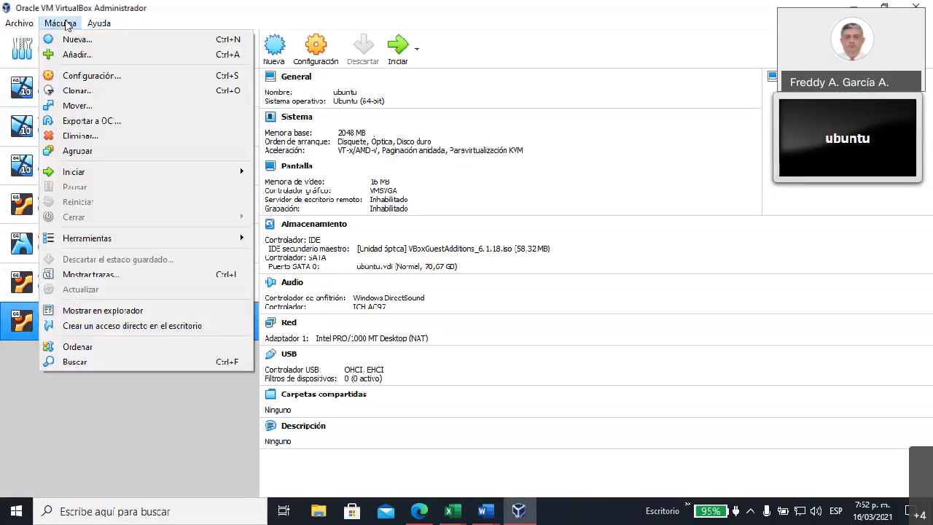
mouse_move(102, 26)
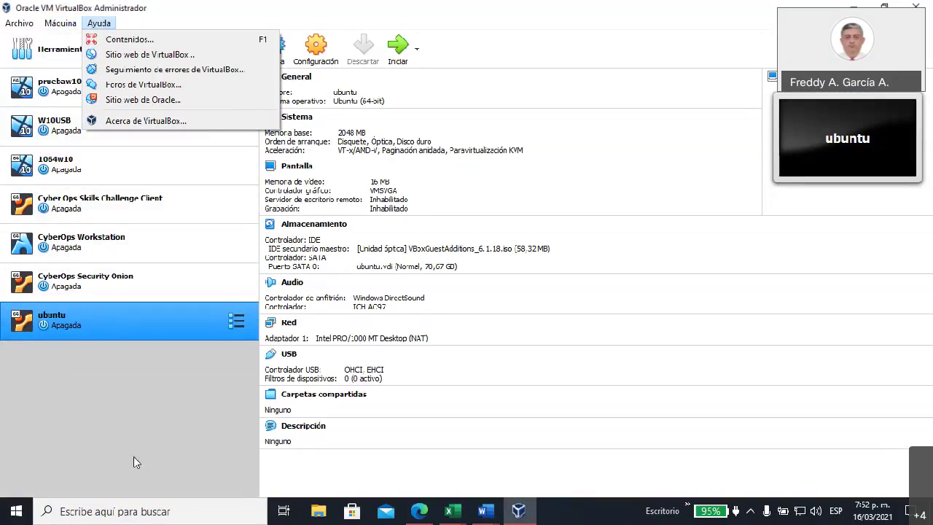
left_click(135, 405)
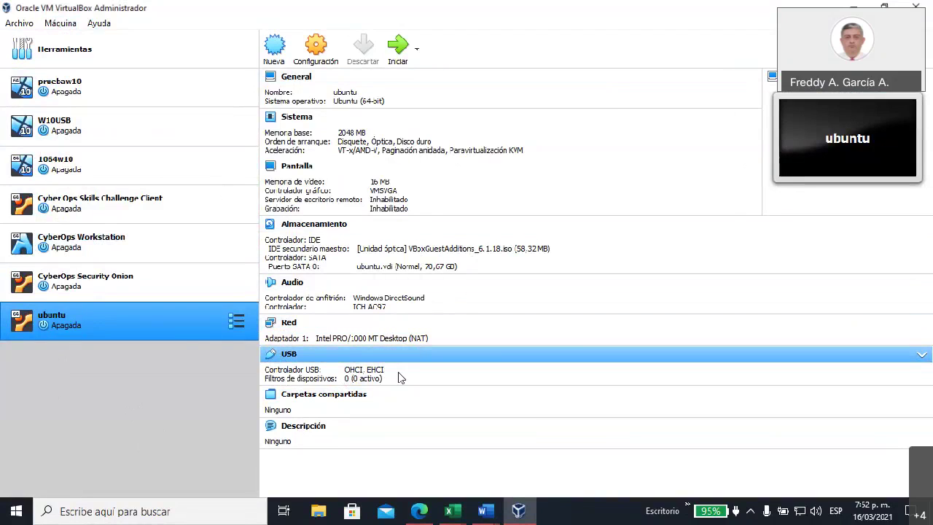
Start the ubuntu virtual machine and reposition its window slightly.
left_click(398, 49)
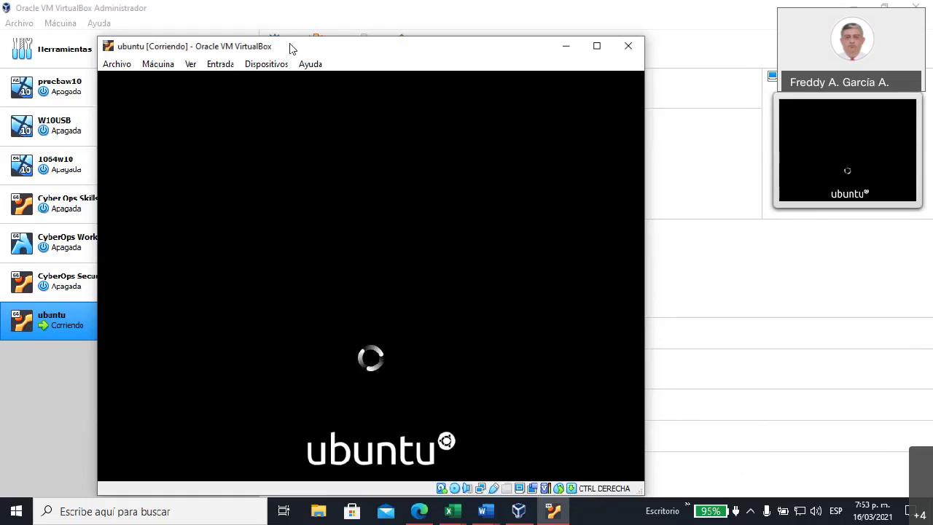
left_click_drag(290, 48, 327, 40)
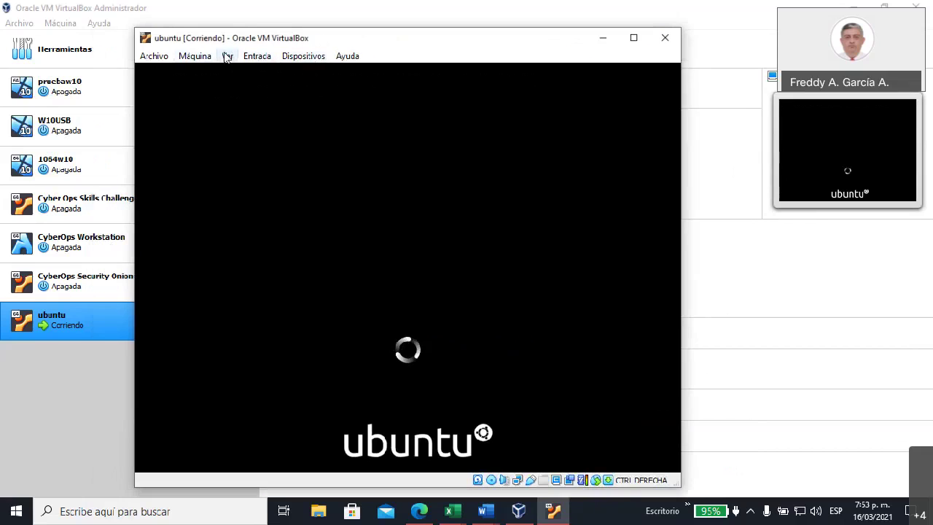
Review the running ubuntu machine's device, machine and view commands, and look at its general settings without changing them.
left_click(254, 57)
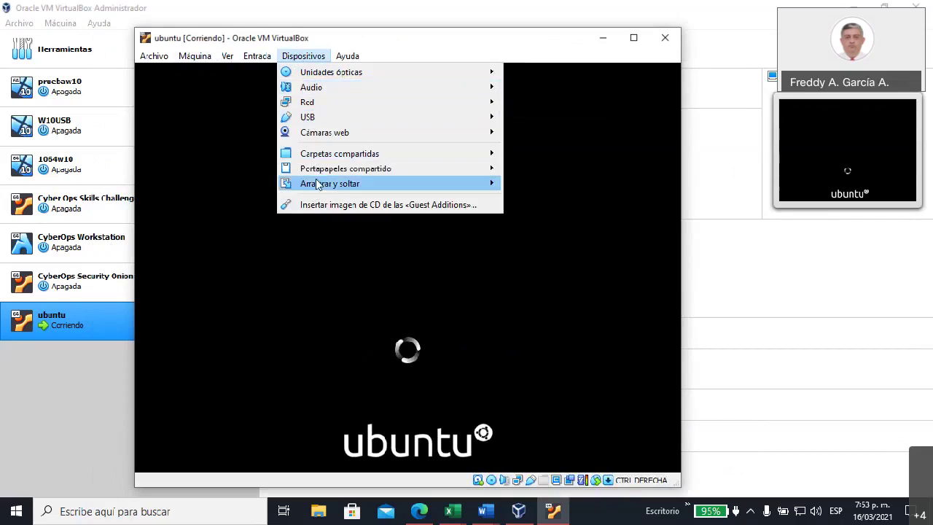
mouse_move(205, 56)
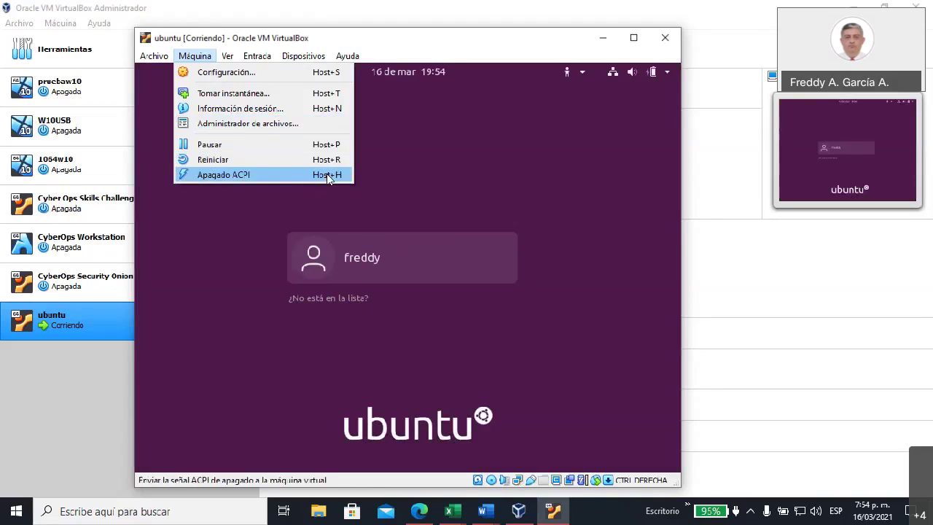
mouse_move(226, 56)
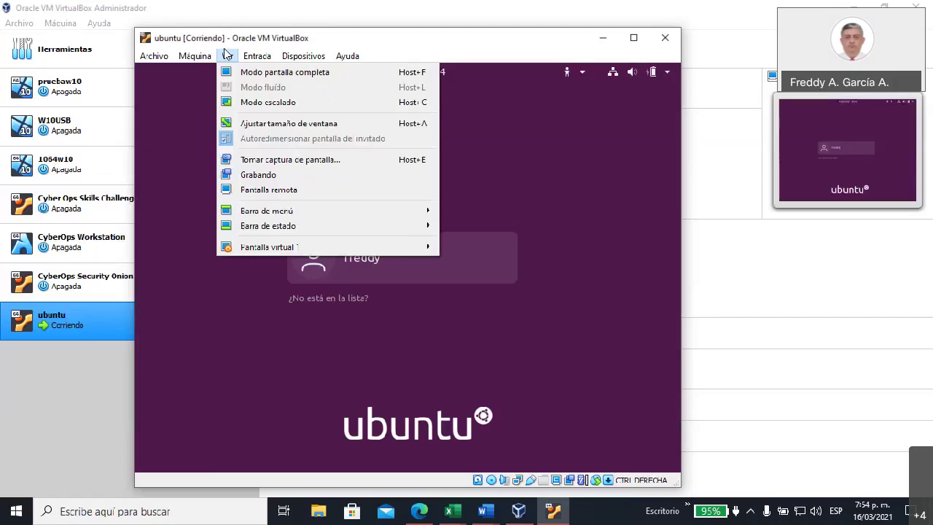
left_click(304, 78)
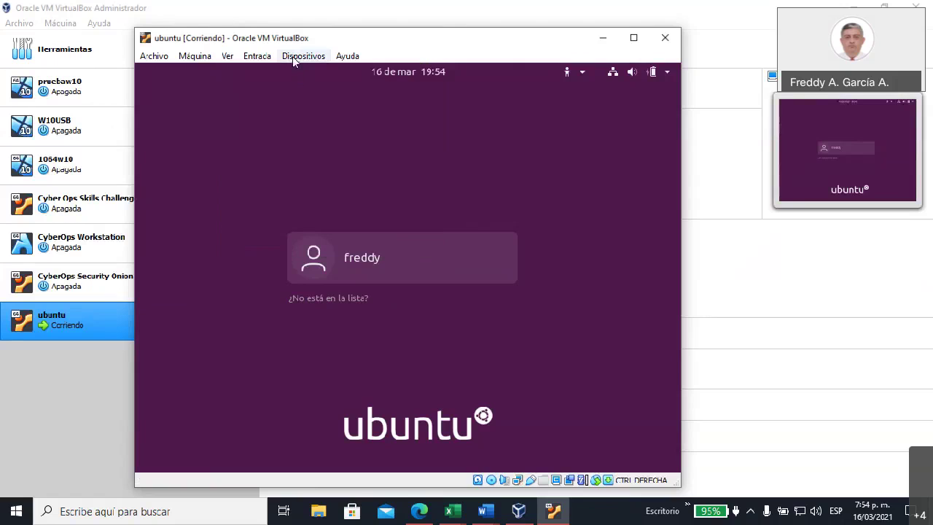
left_click(297, 58)
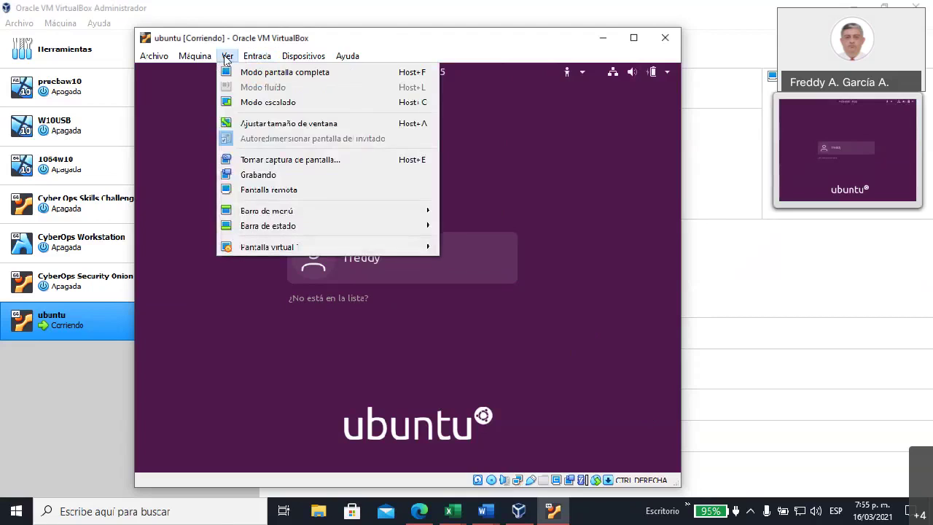
mouse_move(198, 56)
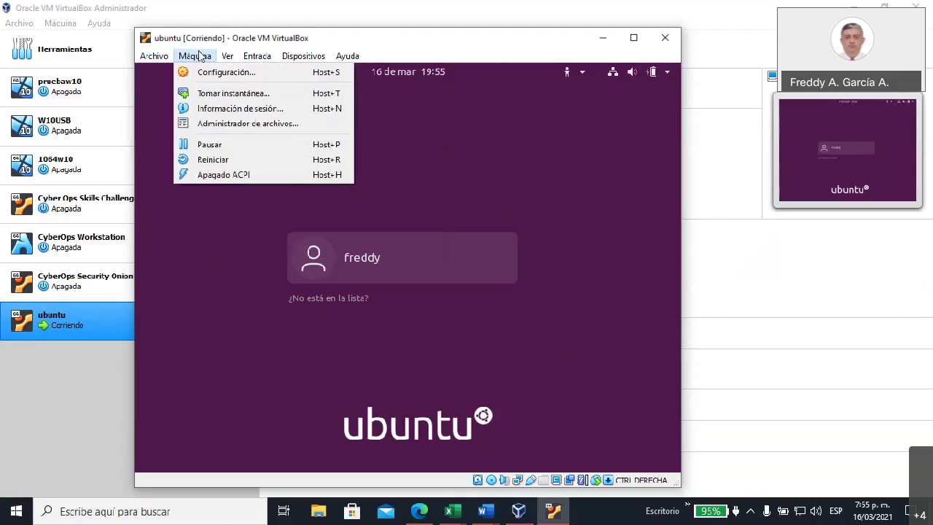
key("Escape")
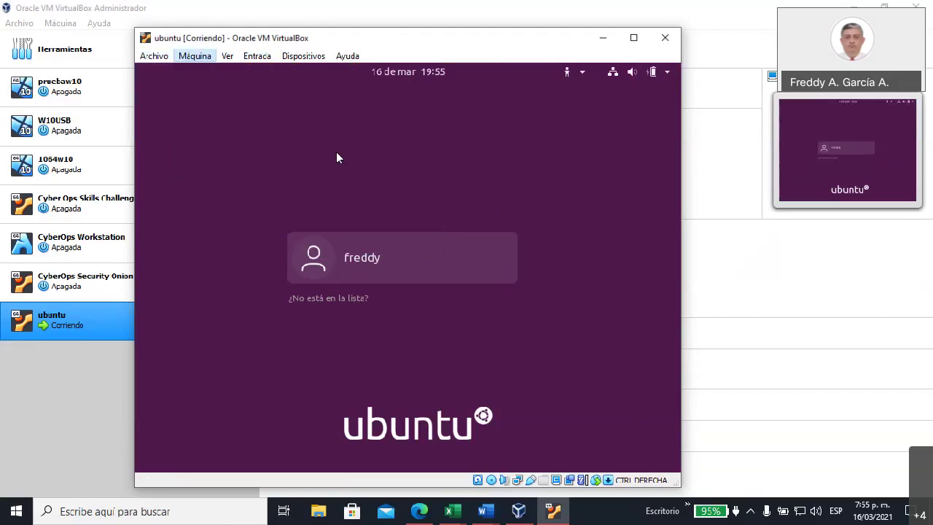
key("ctrl+s")
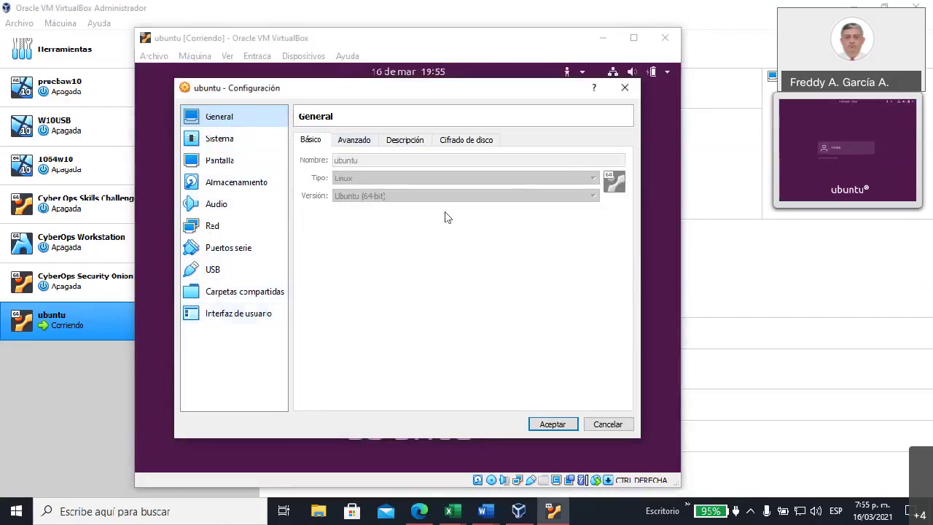
left_click(618, 93)
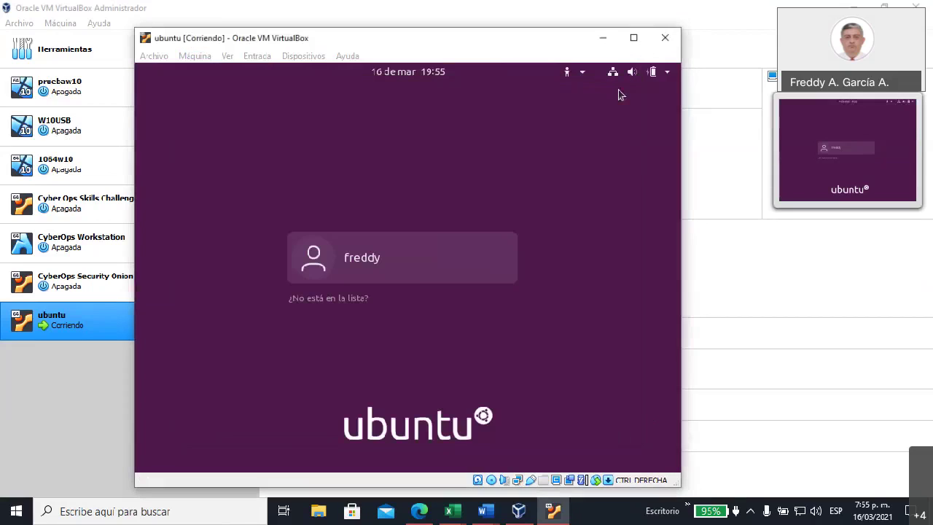
Open the VirtualBox input preferences, enlarge the dialog and review the keyboard shortcuts of the VirtualBox manager.
left_click(290, 58)
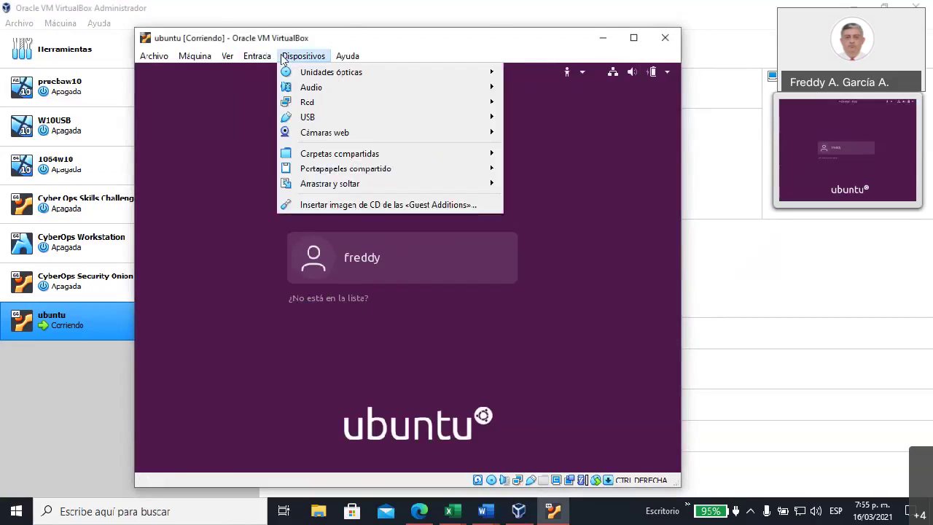
left_click(171, 71)
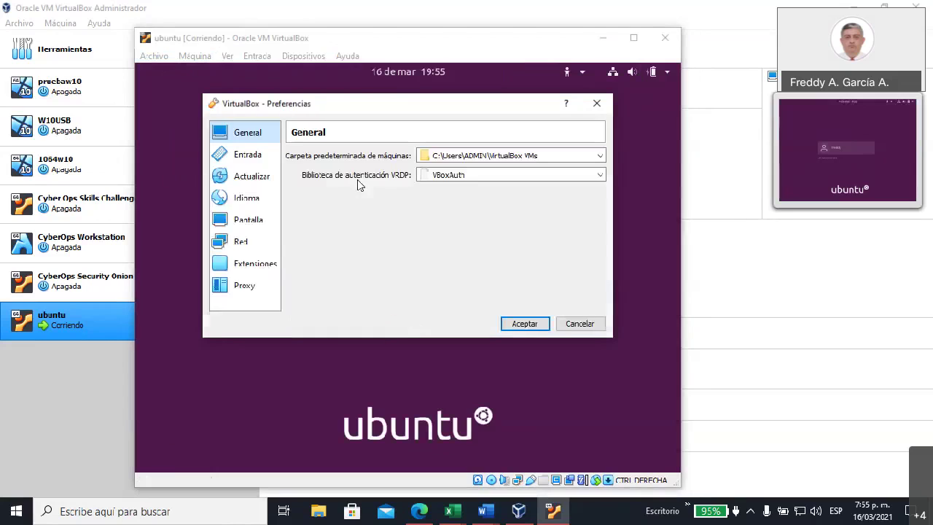
left_click(246, 155)
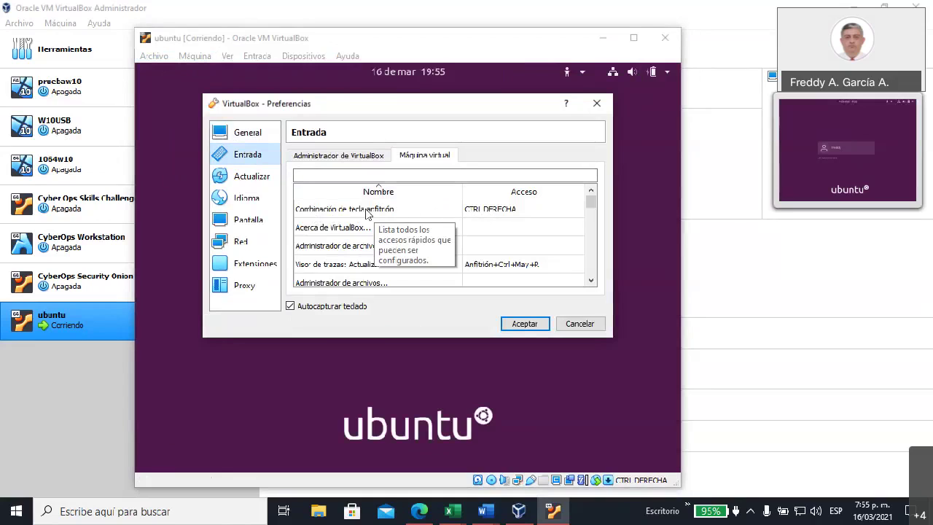
left_click(347, 158)
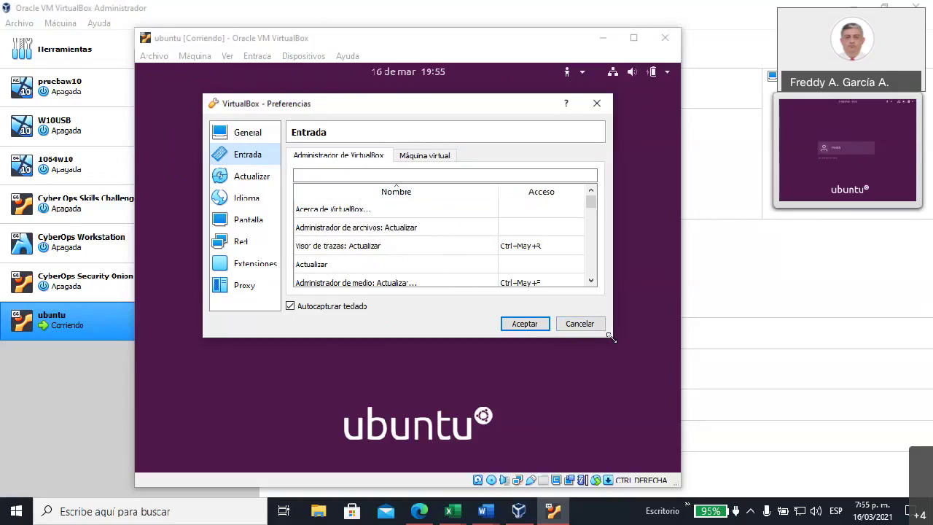
left_click_drag(610, 337, 678, 467)
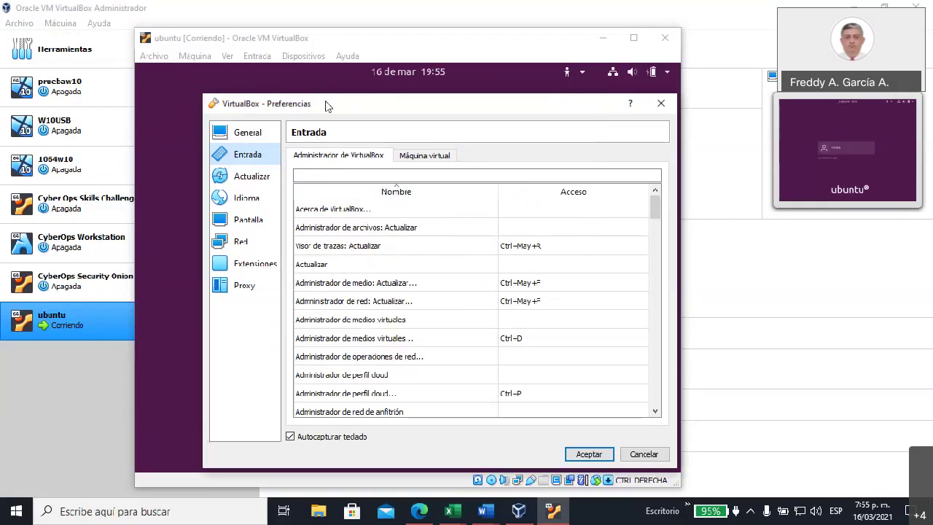
left_click_drag(344, 102, 297, 77)
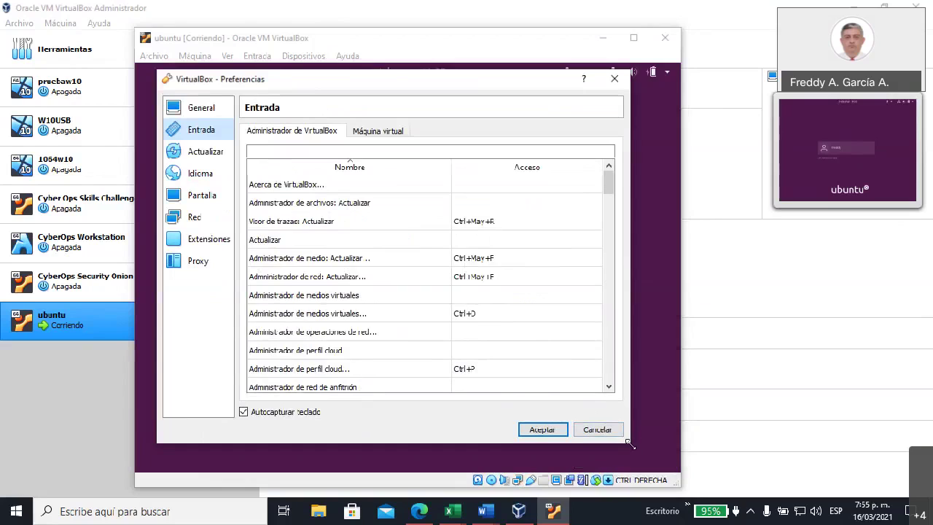
left_click_drag(630, 443, 669, 462)
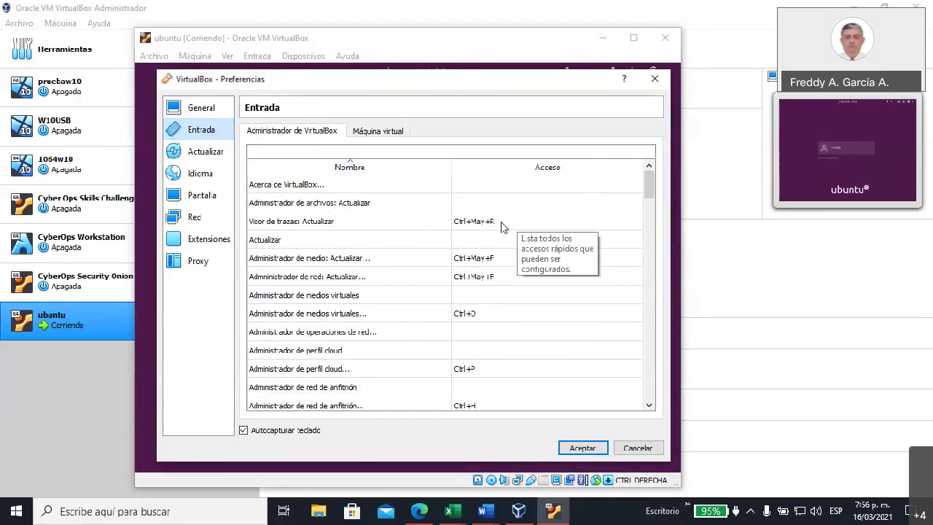
Review the whole list of virtual machine keyboard shortcuts, including the host key combination, and close the preferences without changes.
left_click(375, 132)
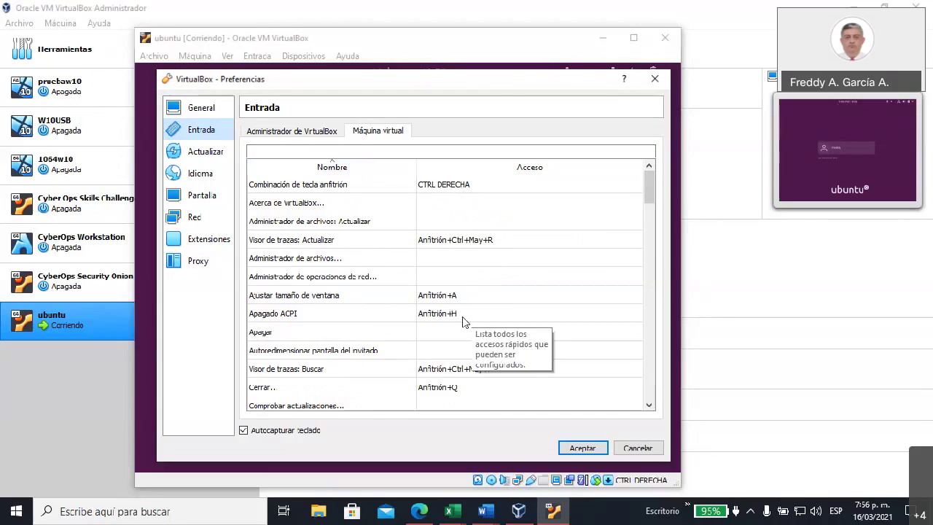
scroll(462, 321, "down", 8)
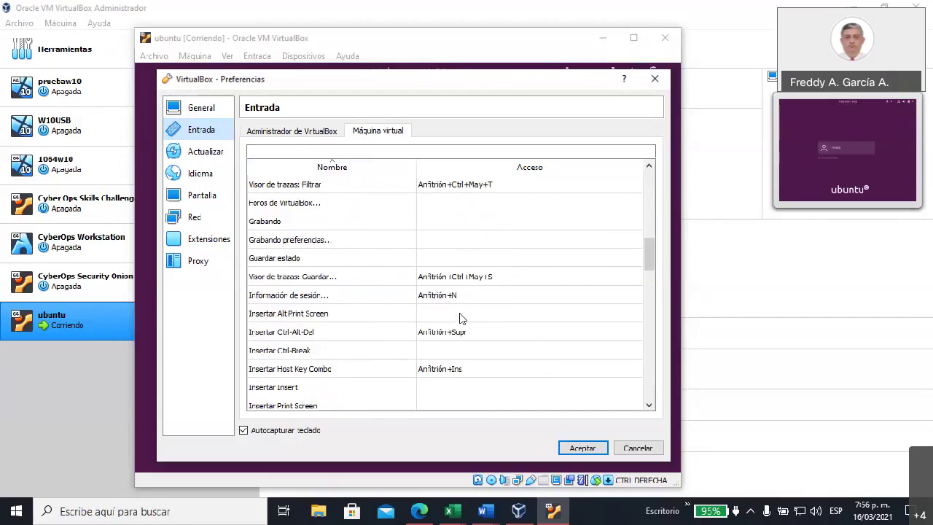
scroll(462, 315, "down", 8)
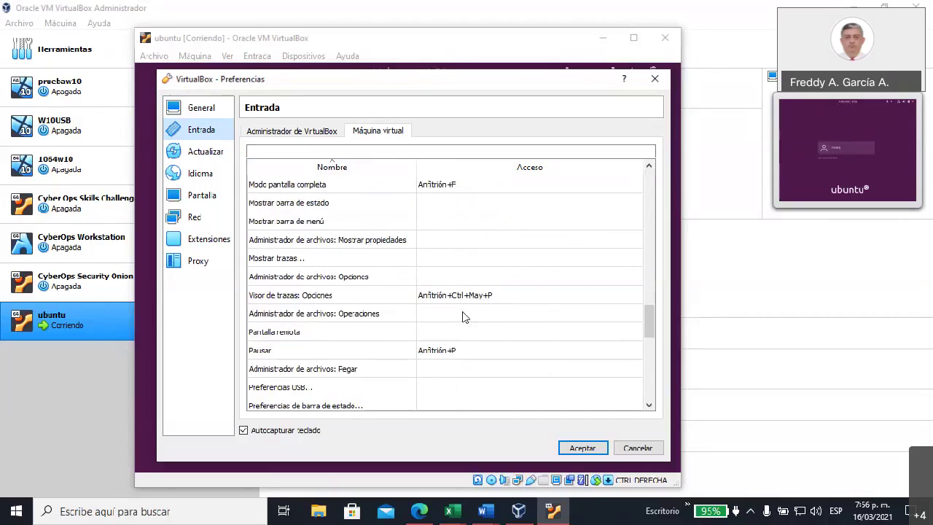
scroll(462, 317, "down", 8)
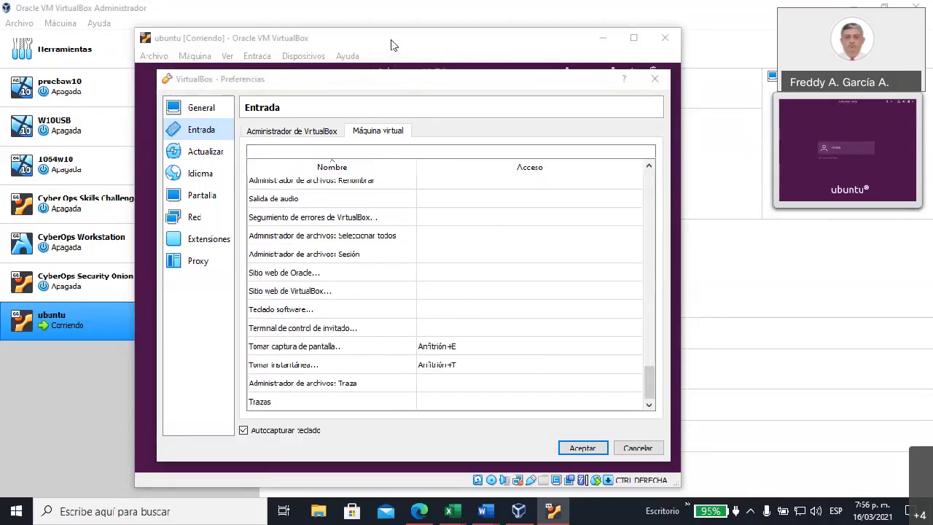
left_click(654, 77)
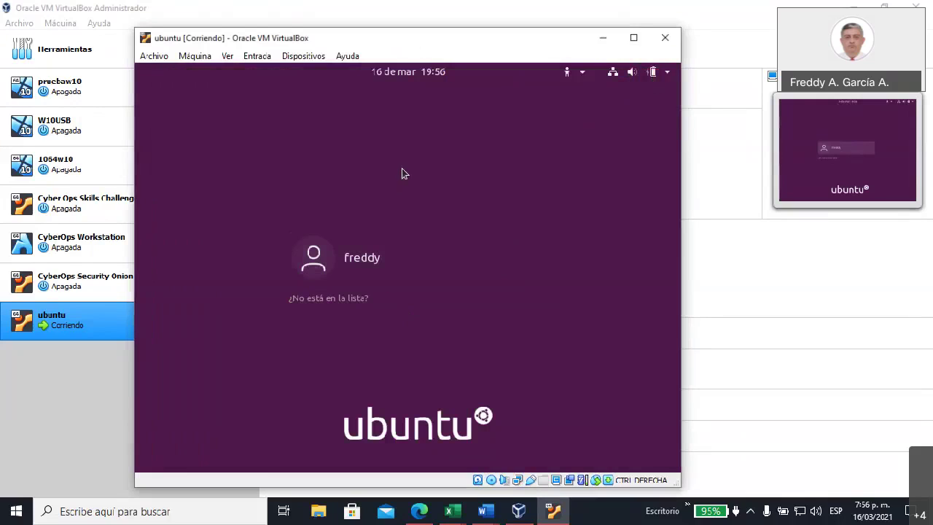
left_click(371, 256)
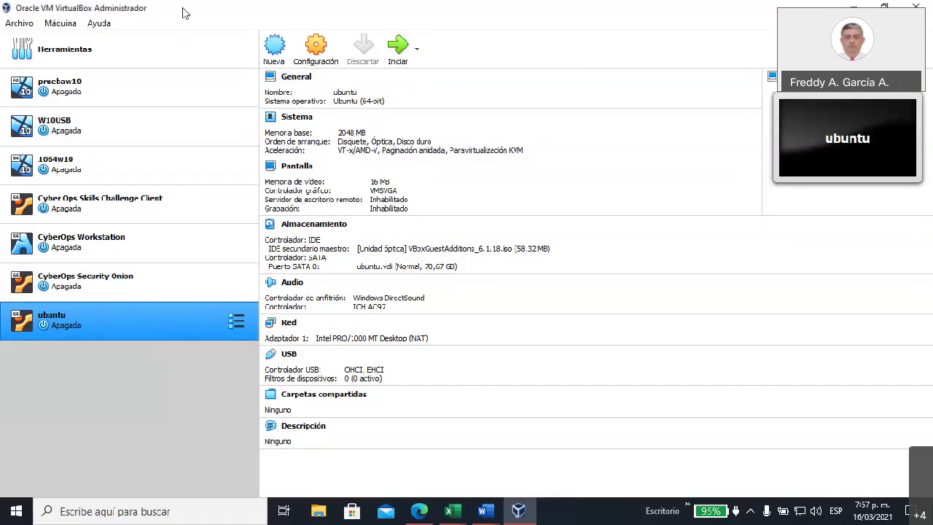
mouse_move(183, 13)
left_mouse_down()
mouse_move(184, 96)
mouse_move(182, 10)
left_mouse_up()
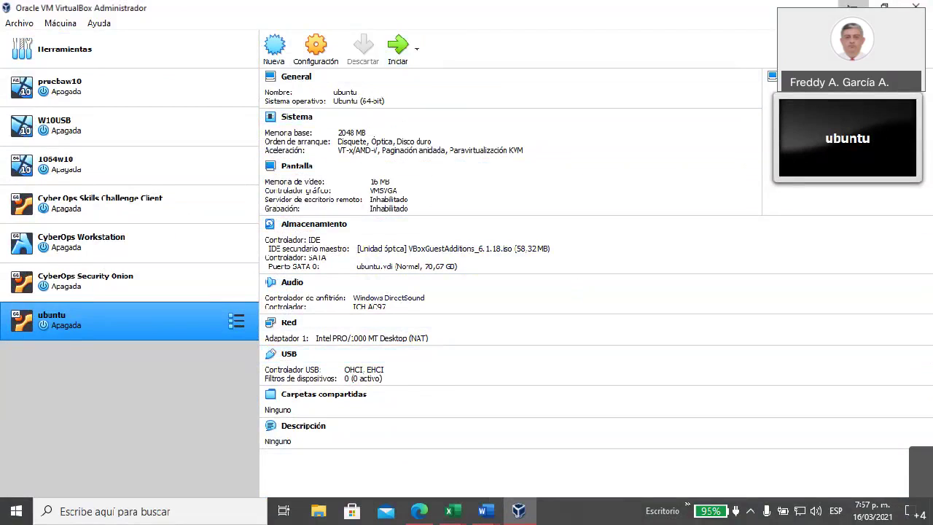
Minimise the VirtualBox manager, launch Autodesk SketchBook from the desktop and move the brush library away from the colour puck and brush palette.
left_click(852, 7)
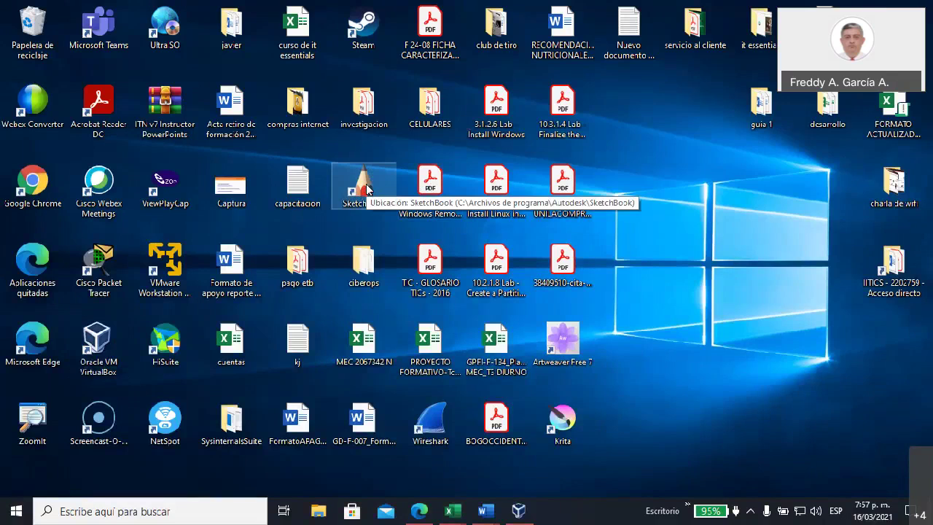
double_click(367, 188)
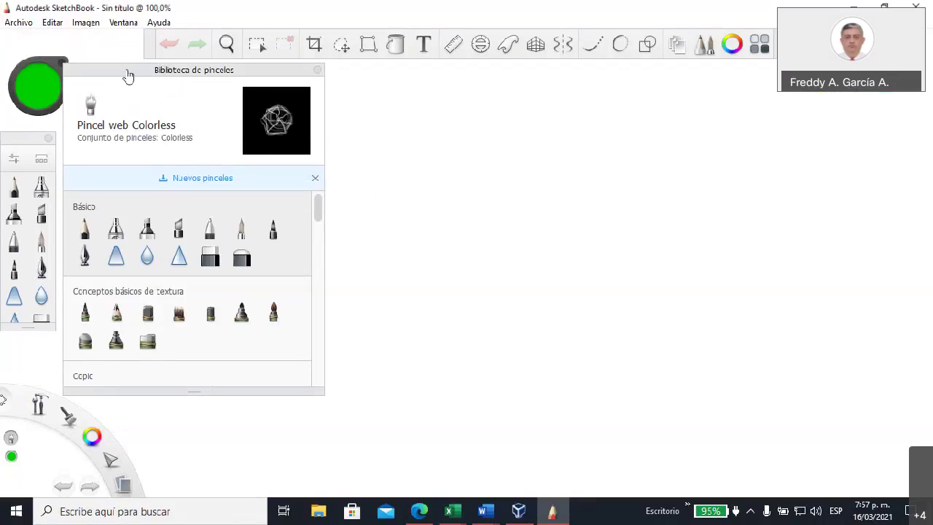
mouse_move(128, 75)
left_mouse_down()
mouse_move(340, 160)
mouse_move(183, 86)
mouse_move(152, 81)
left_mouse_up()
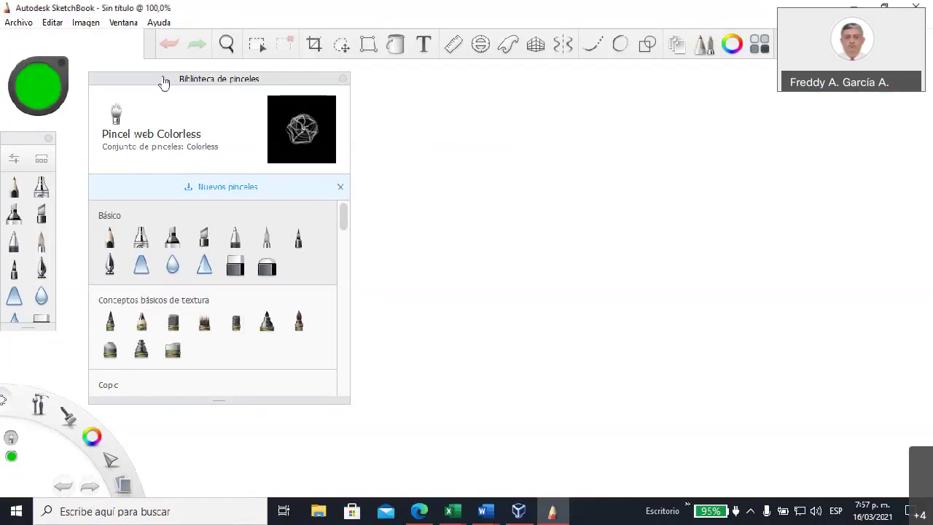
left_click_drag(164, 82, 597, 132)
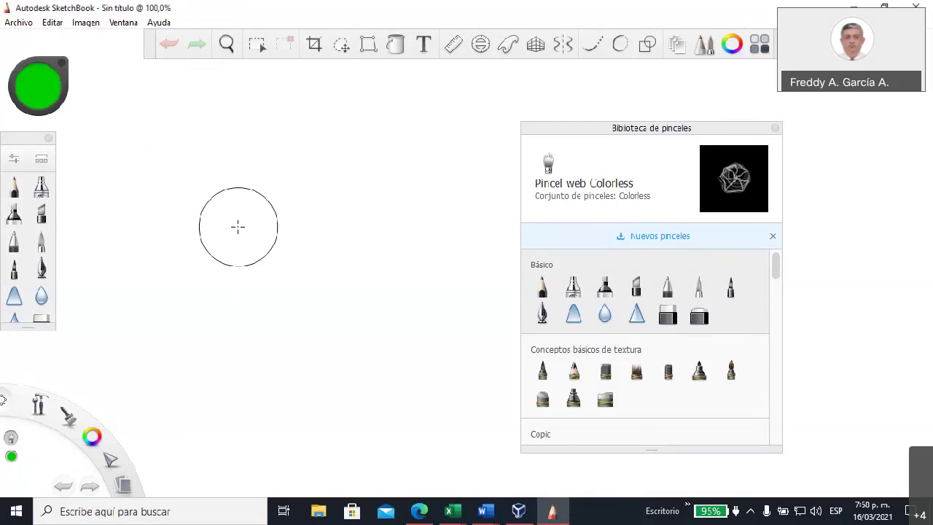
Look through SketchBook's quick guide, view the Rueda de color demonstration, and close both the guide and SketchBook.
left_click(157, 23)
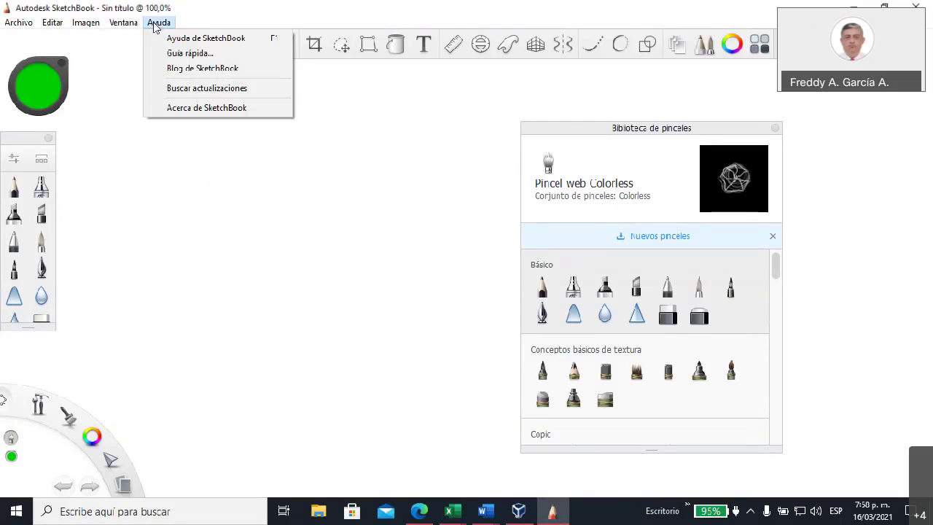
left_click(186, 53)
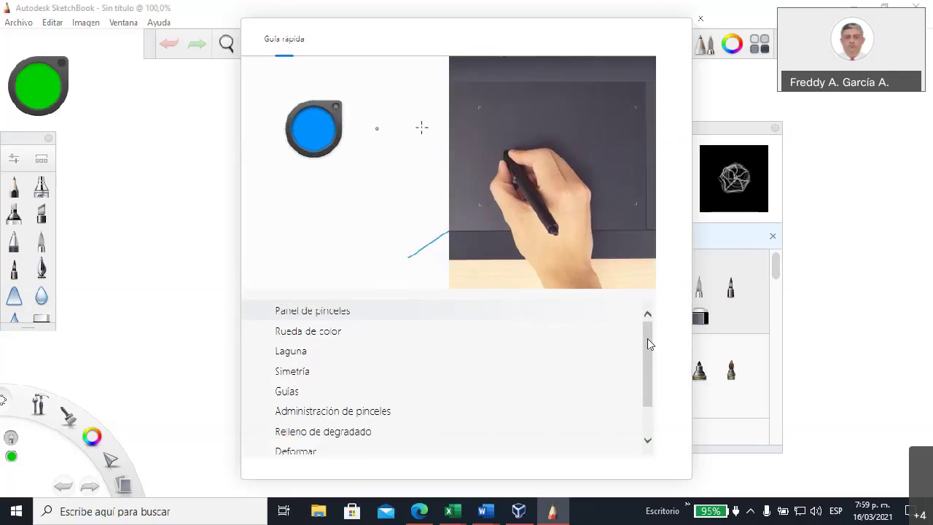
left_click_drag(647, 339, 658, 405)
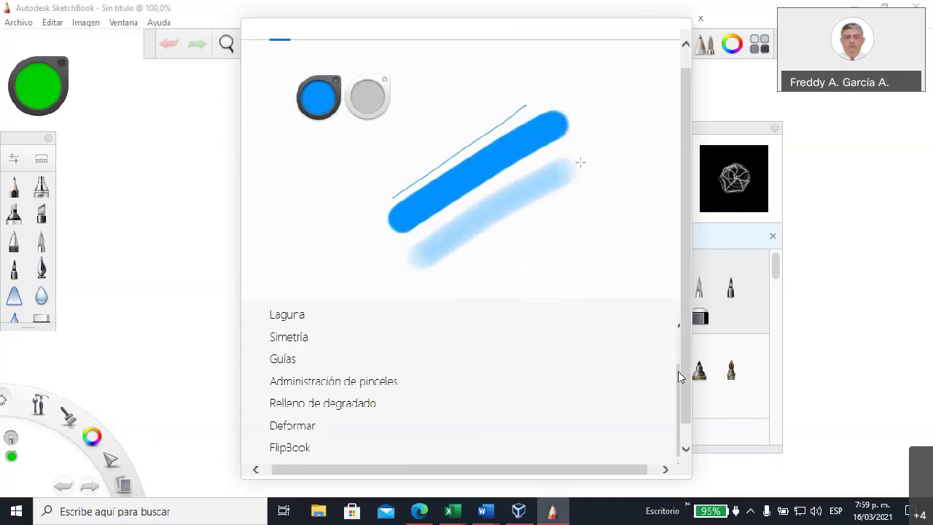
left_click_drag(685, 371, 680, 344)
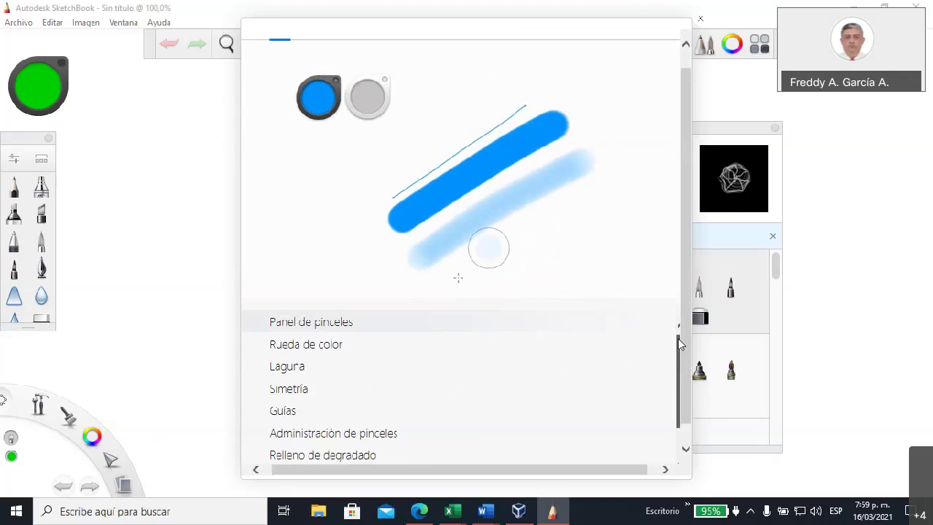
left_click(295, 350)
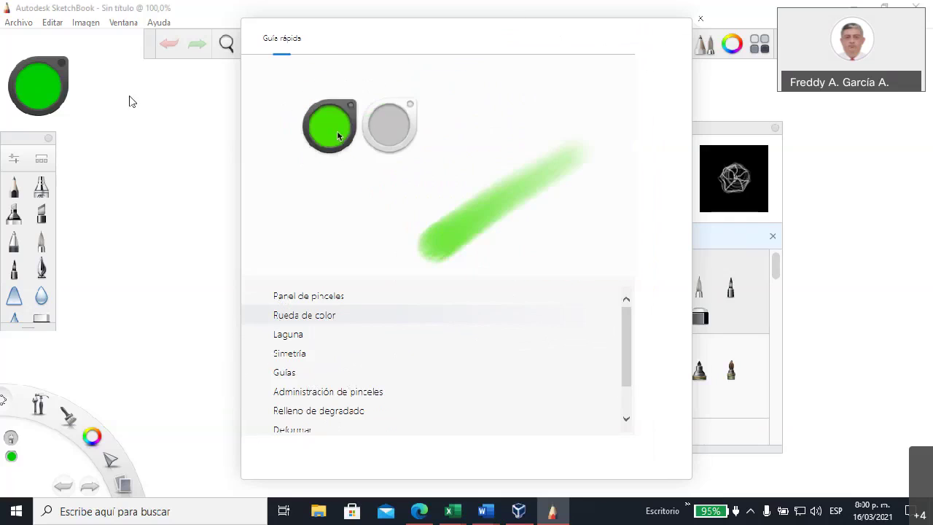
left_click(700, 18)
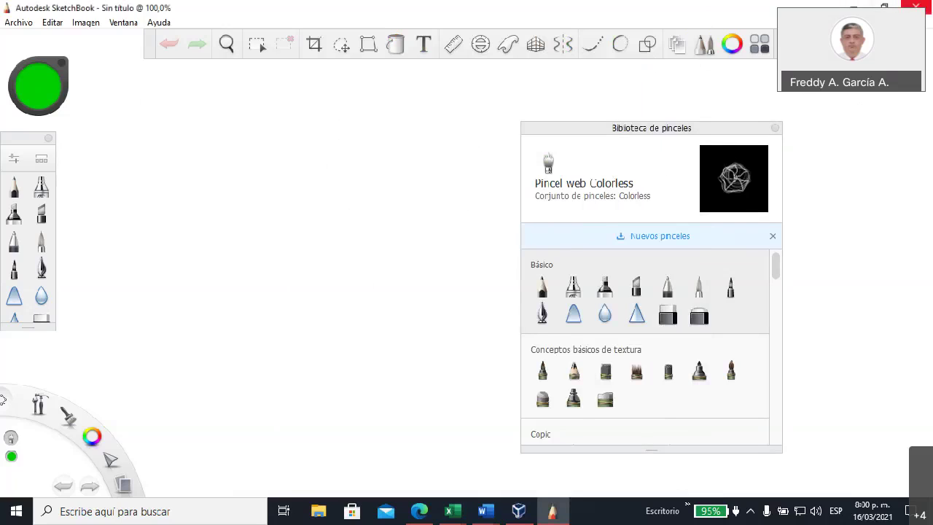
left_click(916, 5)
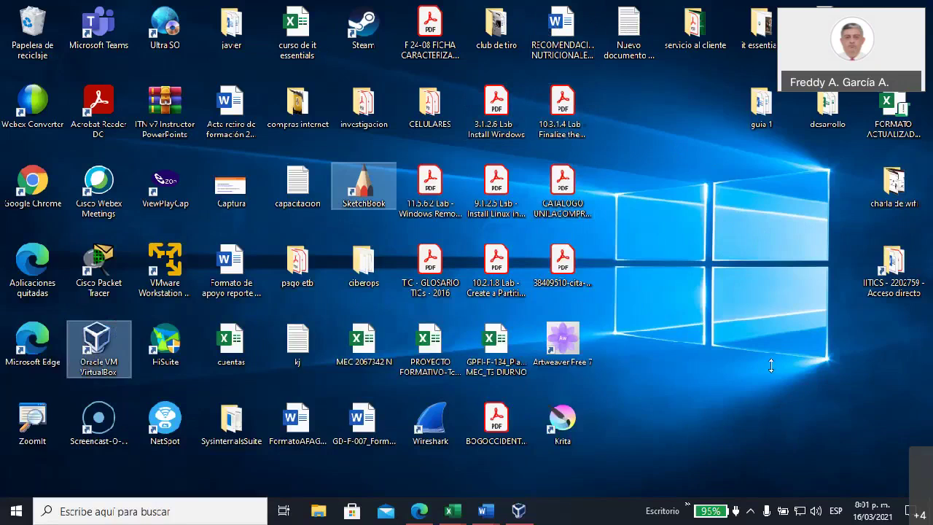
Switch to the VirtualBox manager, look at its user manual through the help contents, and close the manual.
left_click(517, 515)
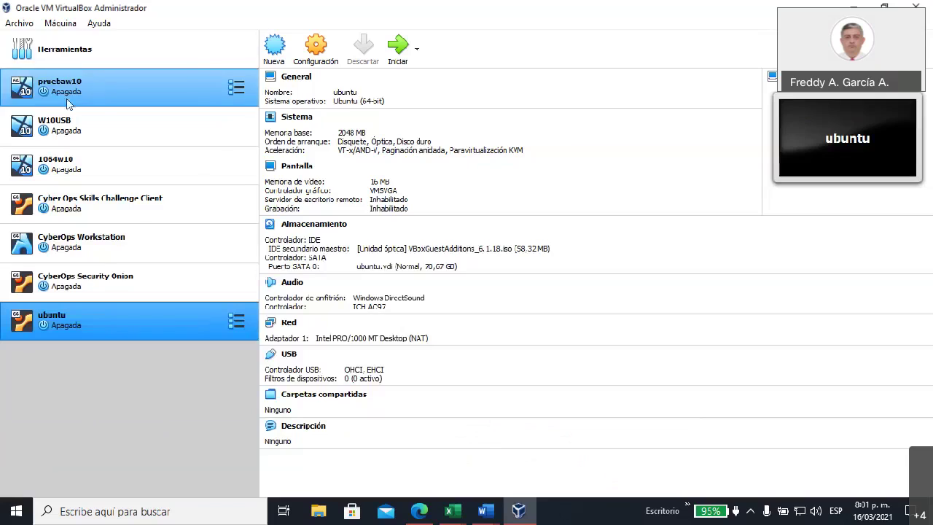
left_click(101, 25)
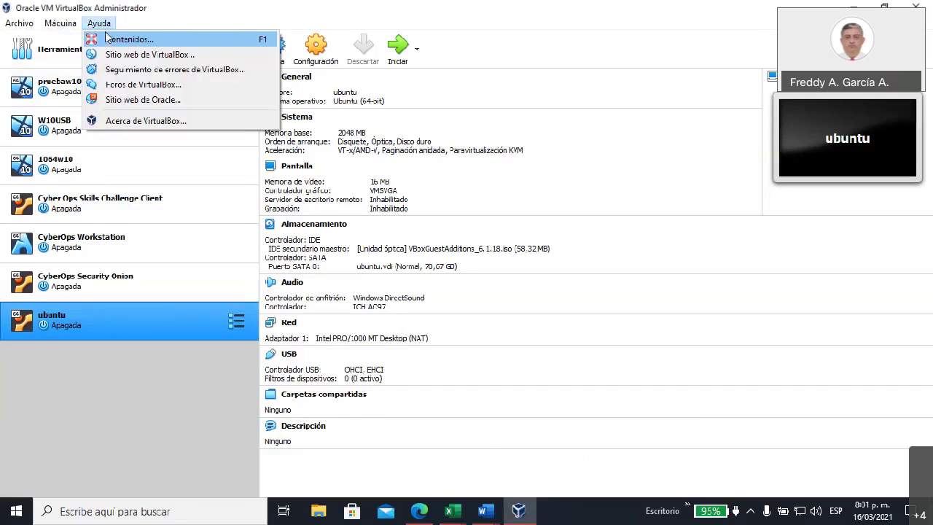
left_click(255, 46)
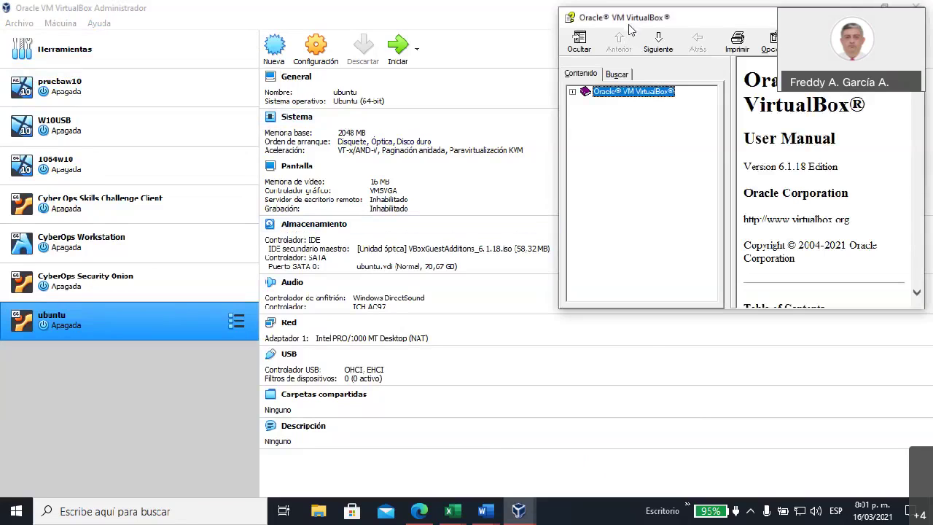
left_click_drag(631, 24, 308, 108)
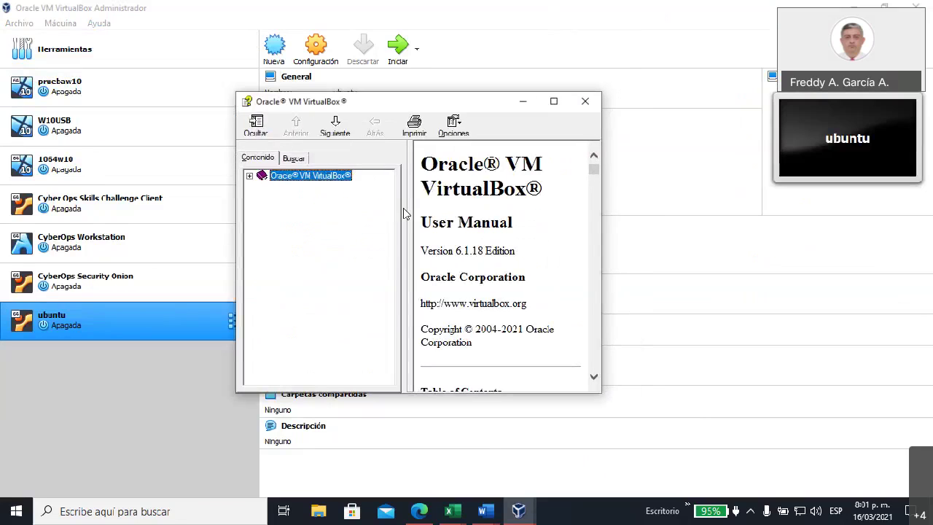
left_click(586, 102)
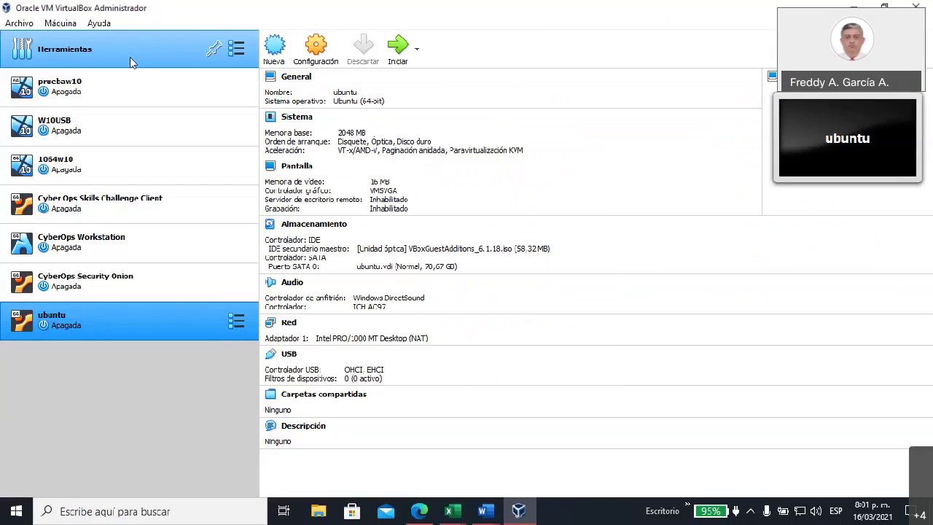
Open the VirtualBox About information, highlight the version number and close the dialog.
left_click(99, 22)
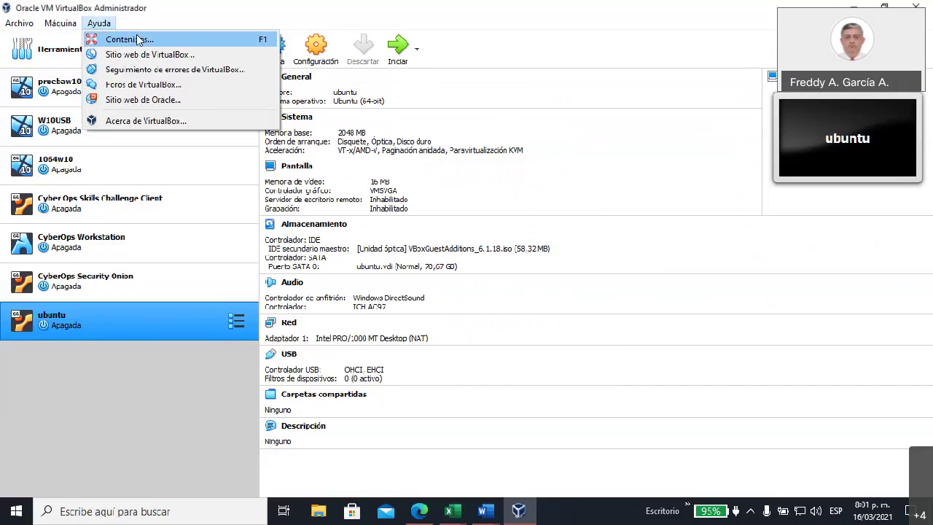
left_click(152, 120)
left_click_drag(524, 84, 349, 56)
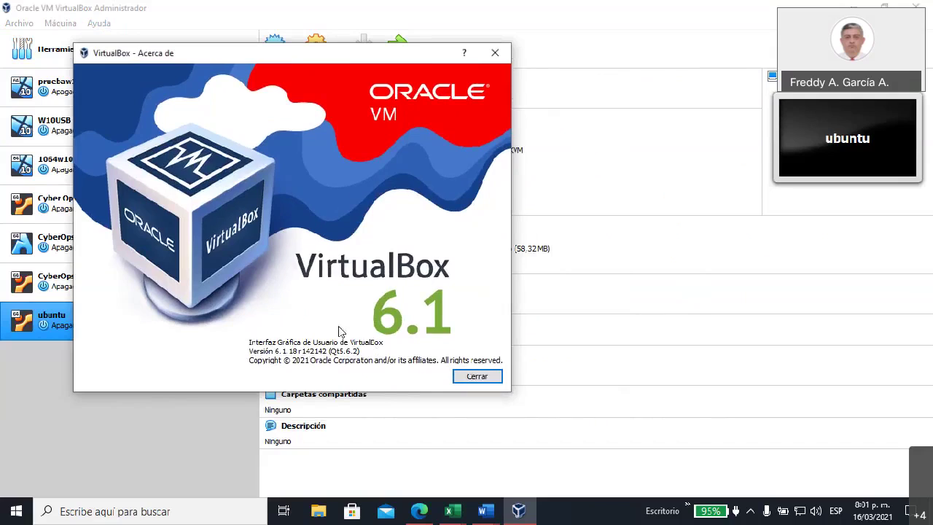
left_click_drag(275, 352, 299, 353)
left_click(496, 55)
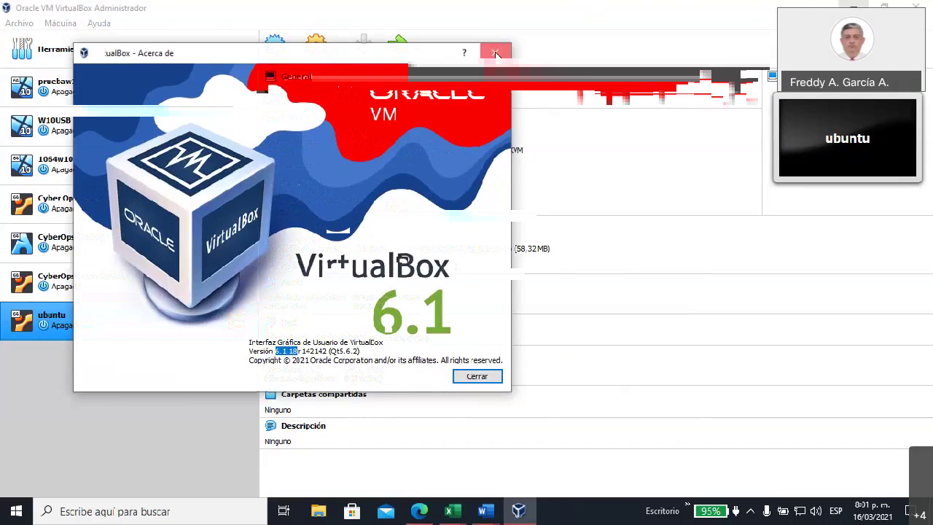
Close the VirtualBox manager and switch to the Word keyboard shortcuts page in Edge at 90% zoom.
key("super+Down")
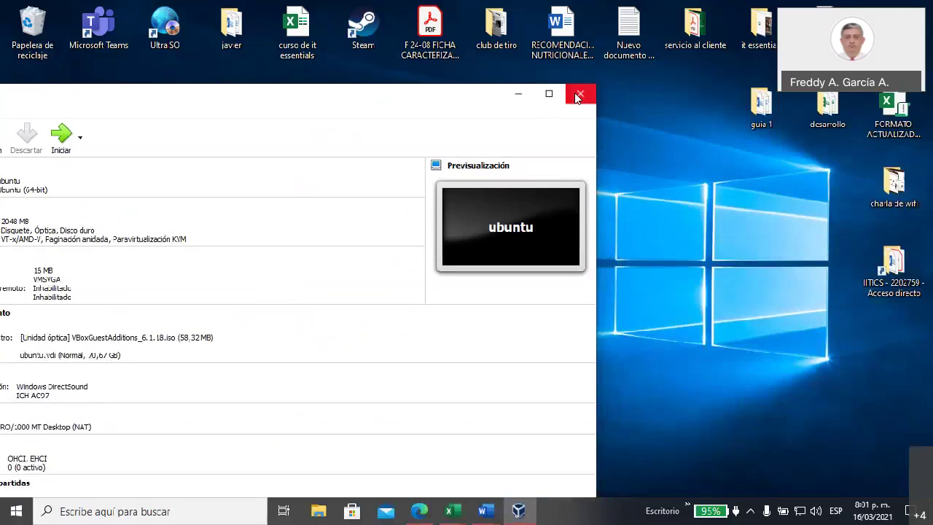
left_click(577, 94)
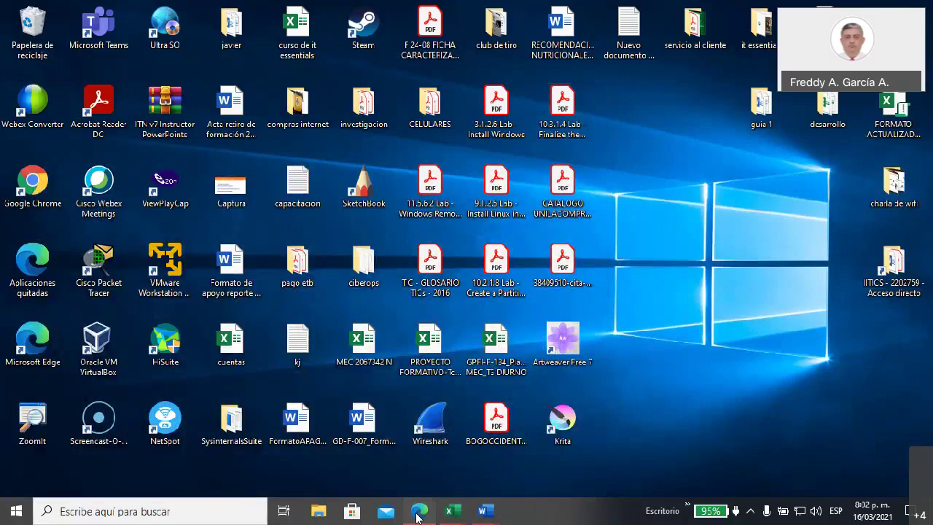
left_click(417, 516)
key("ctrl+minus")
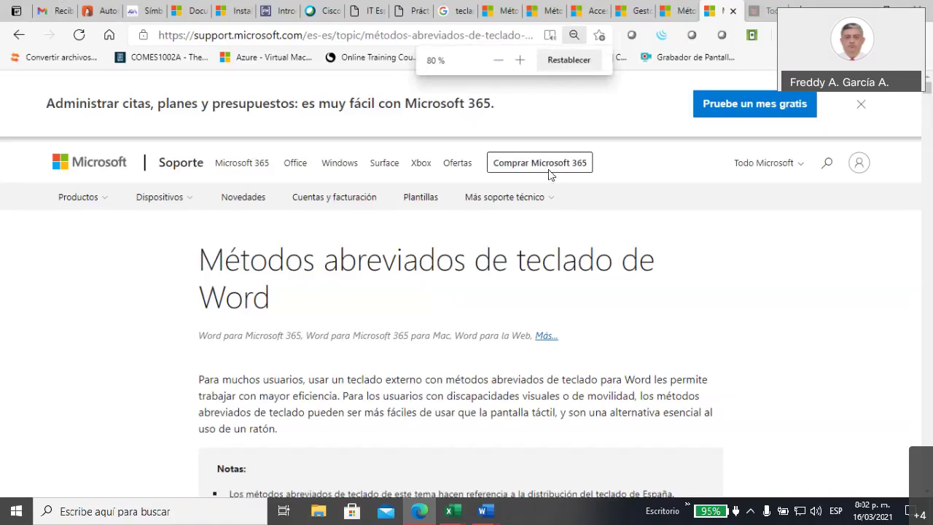
key("ctrl+plus")
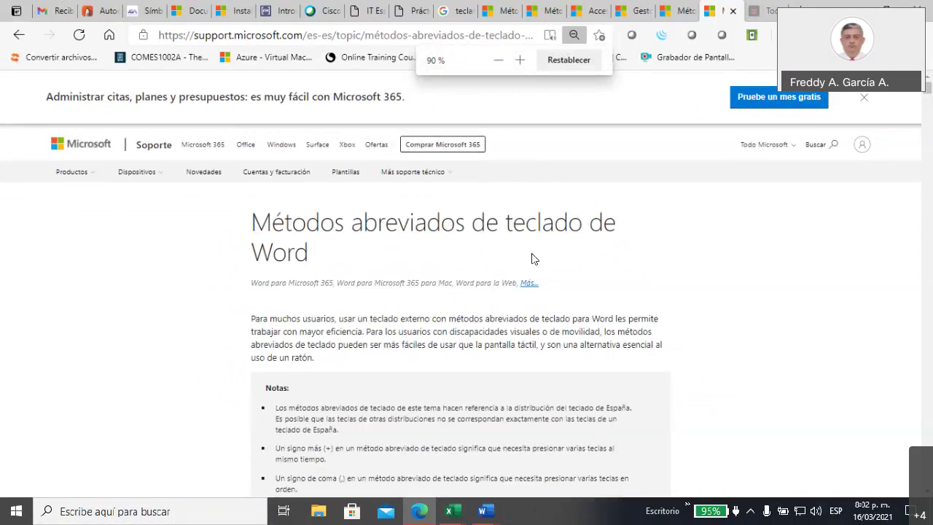
key("ctrl+plus")
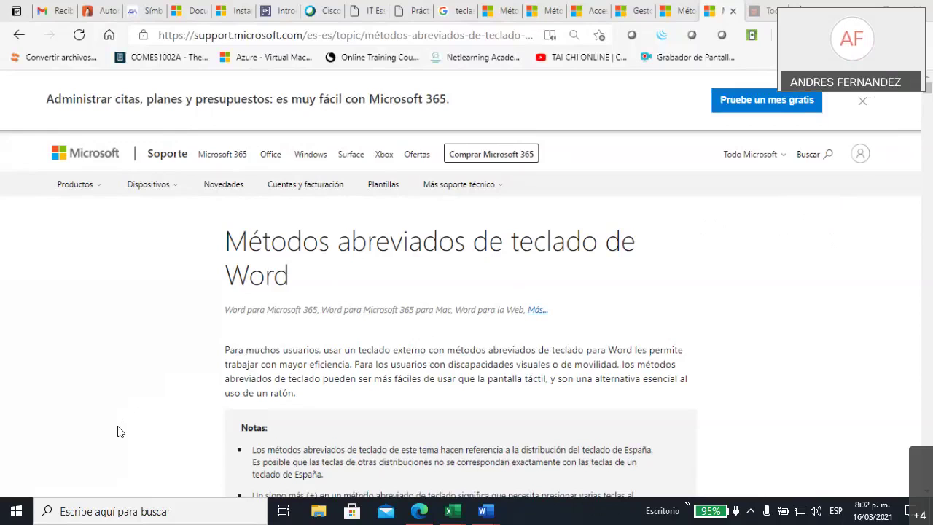
Launch the Command Prompt by running cmd from the Windows Run dialog, reposition its window and close it.
key("super+r")
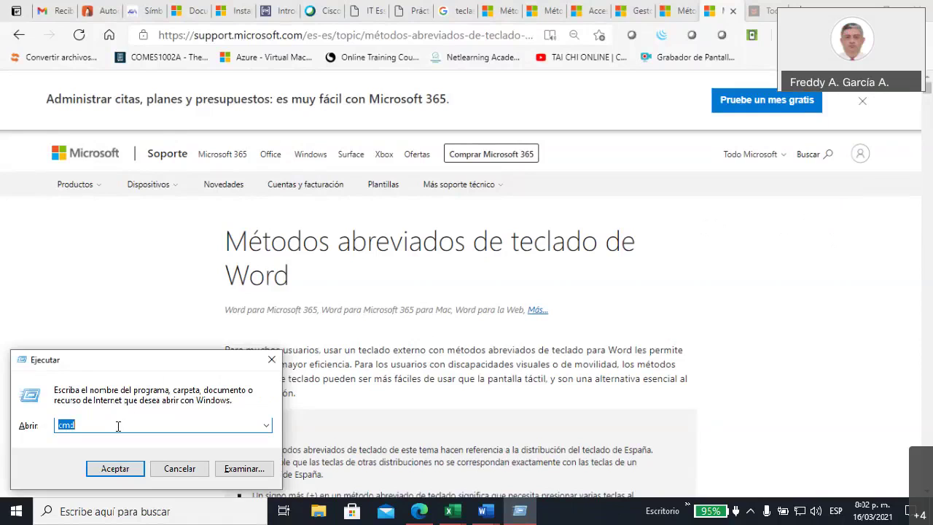
key("Return")
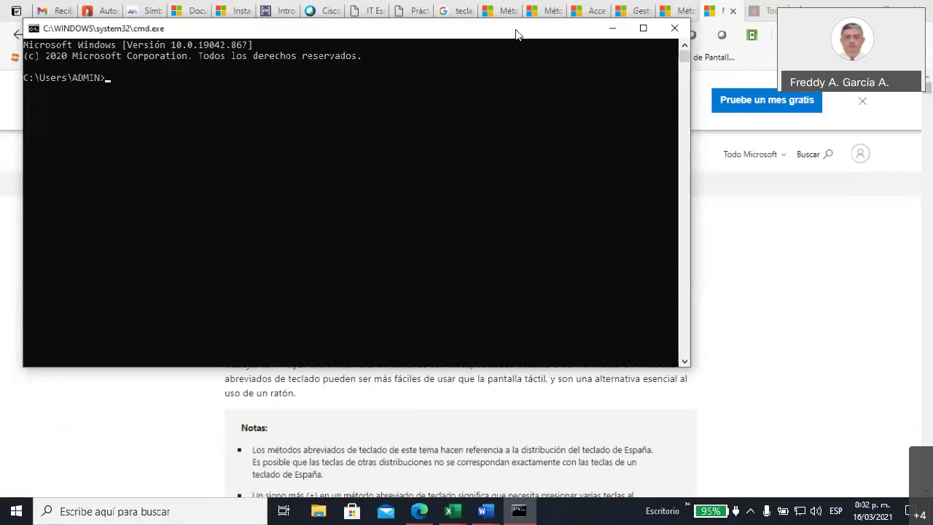
left_click_drag(515, 35, 505, 164)
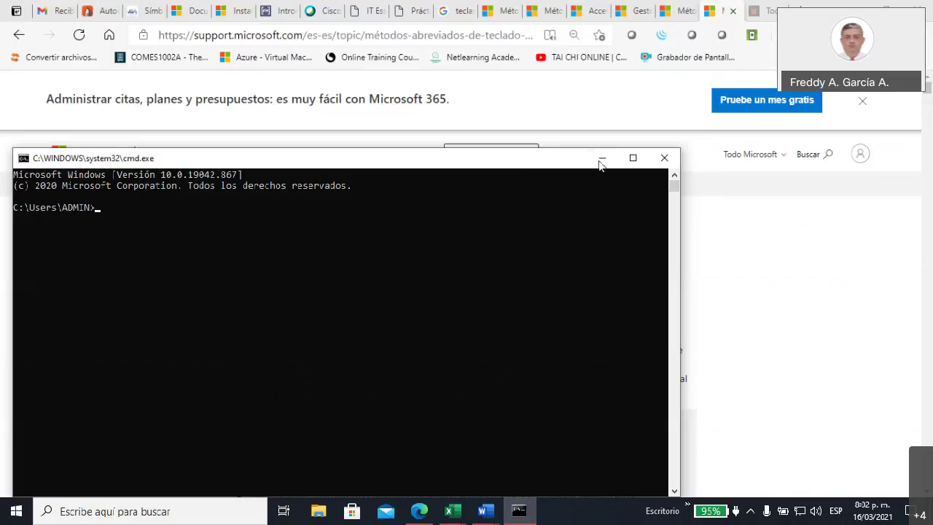
left_click(663, 158)
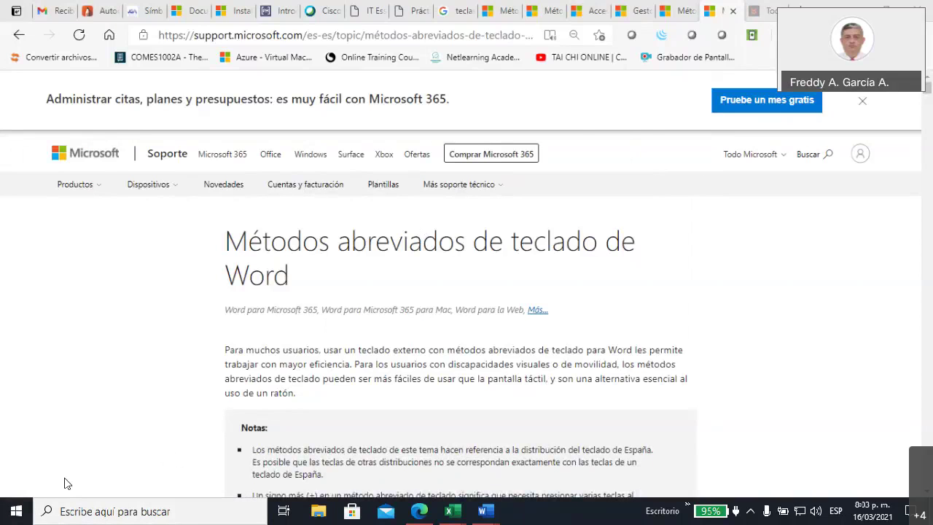
Reopen the Run dialog, highlight the cmd entry and move the dialog to the middle of the screen.
key("super+r")
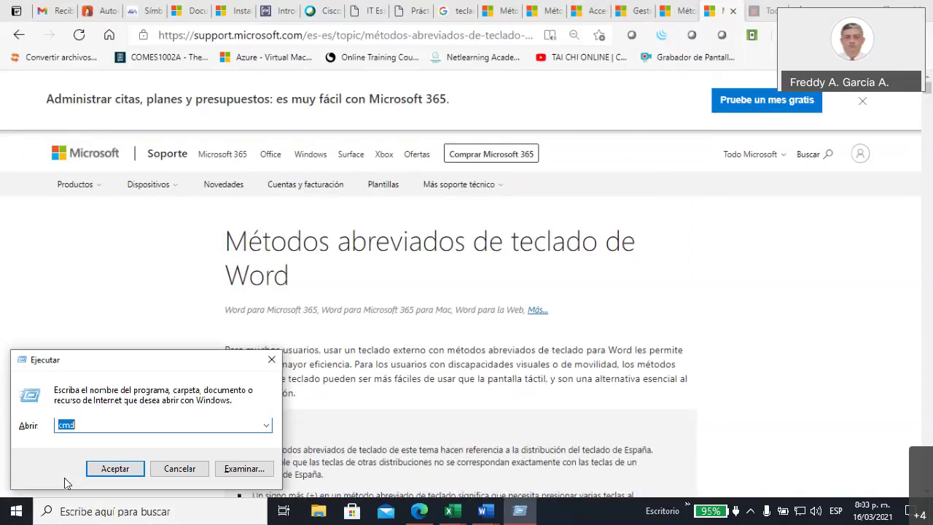
left_click(84, 425)
left_click_drag(83, 425, 49, 425)
left_click_drag(115, 367, 413, 192)
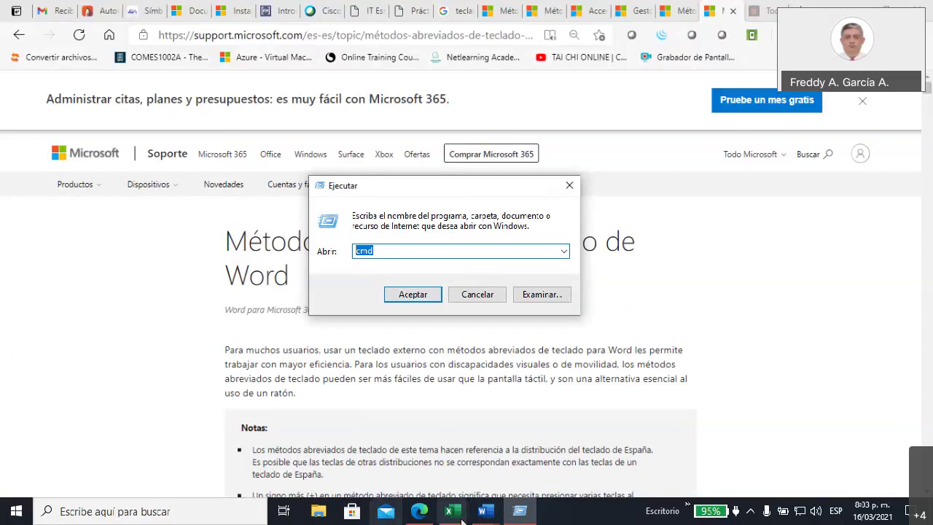
left_click(521, 514)
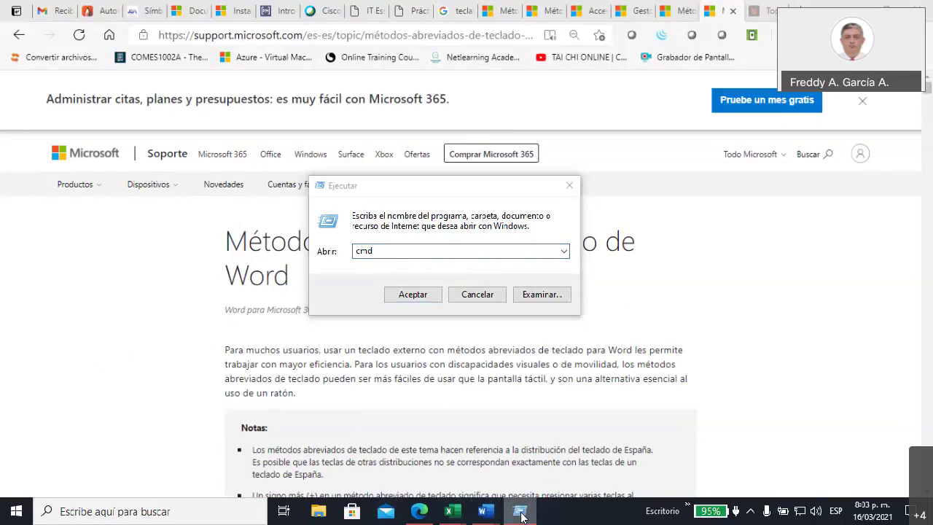
Open the Control Panel from the Windows search and go through Sistema y seguridad to Herramientas administrativas.
left_click(162, 513)
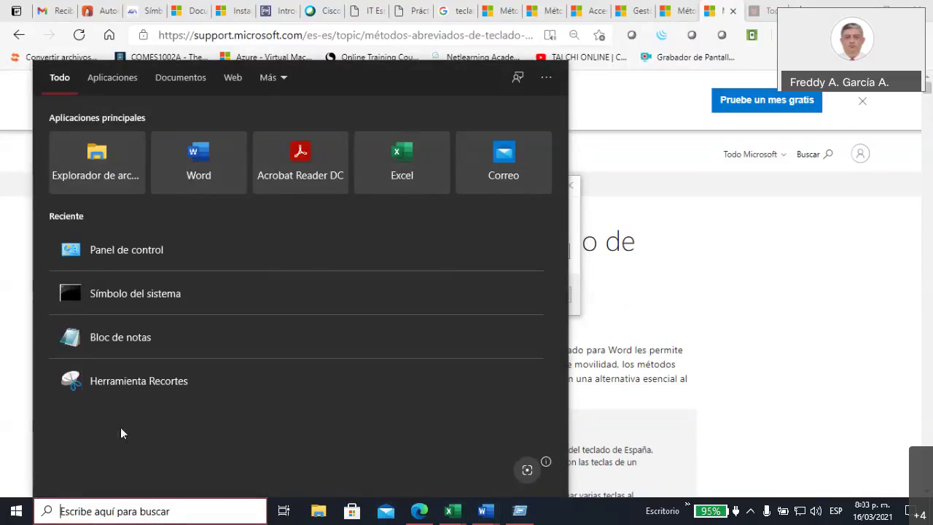
left_click(126, 250)
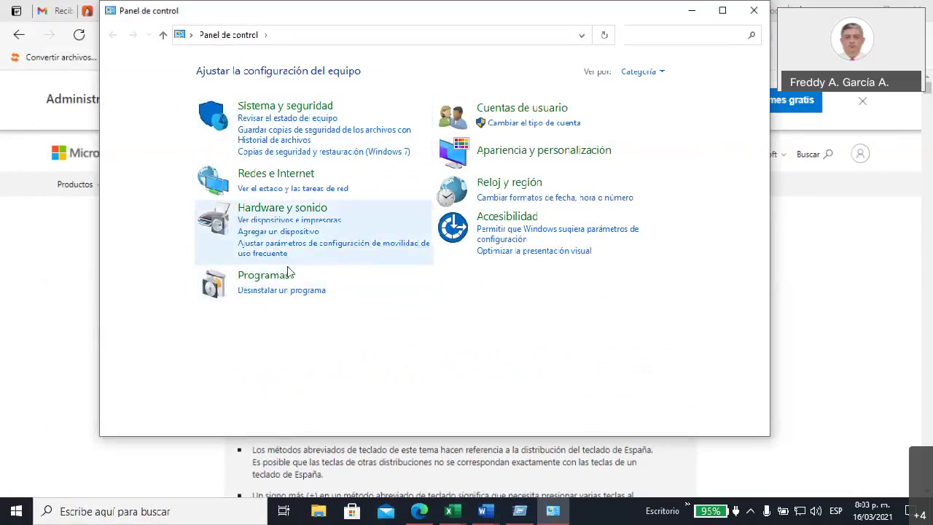
left_click(290, 108)
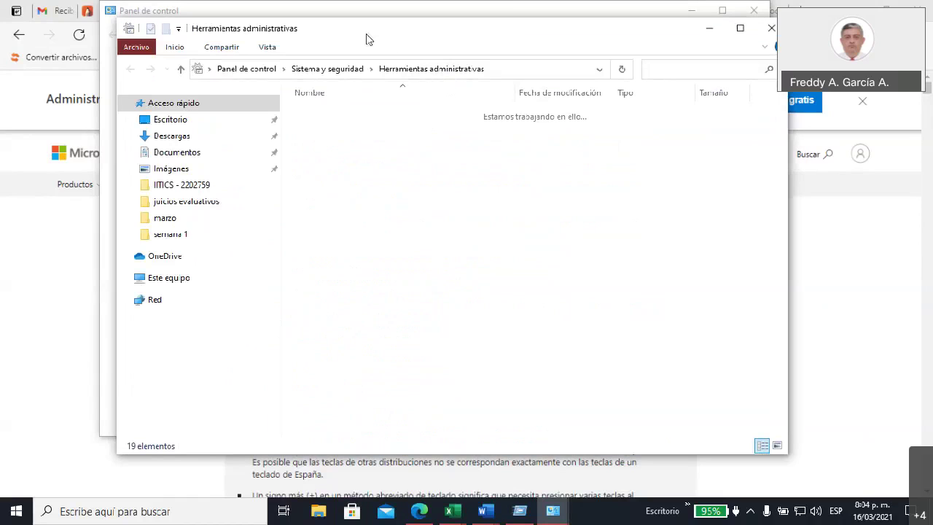
left_click_drag(347, 32, 305, 29)
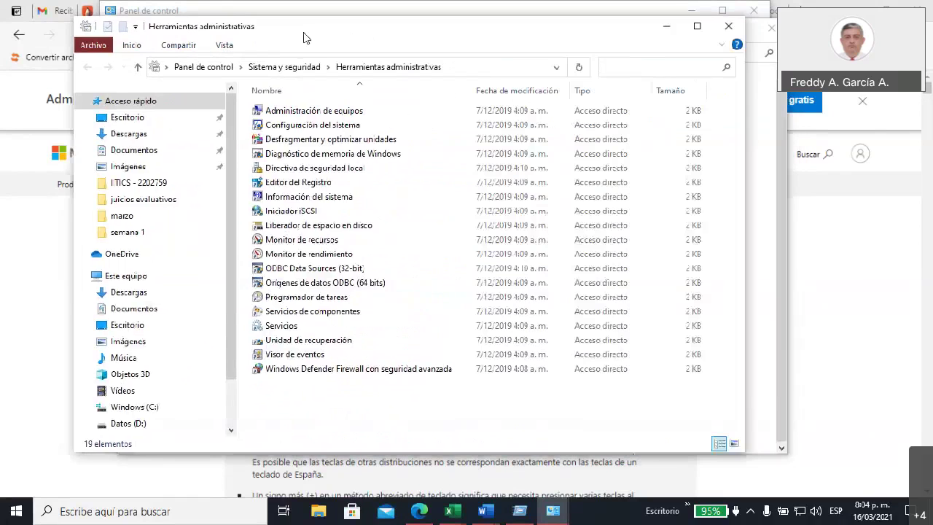
Open Administración de equipos from the administrative tools, return to the list and view that tool's description.
left_click(304, 113)
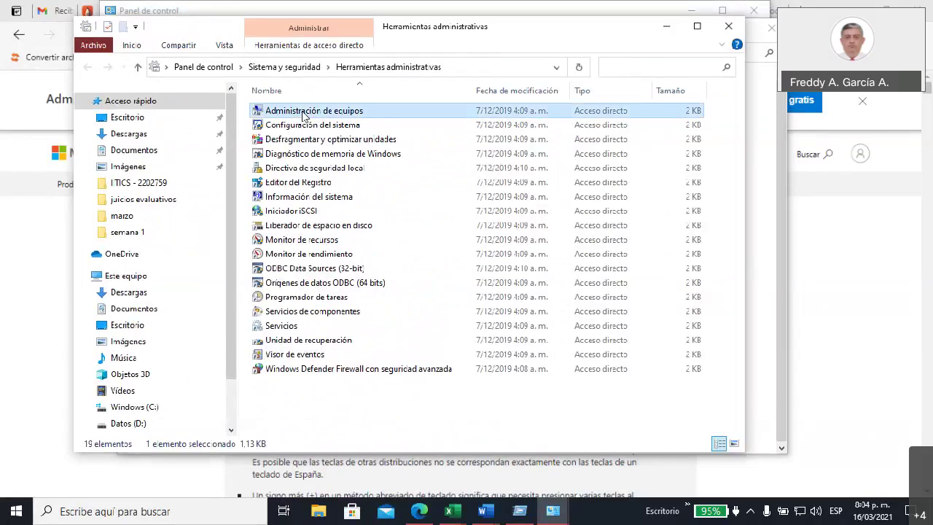
double_click(301, 113)
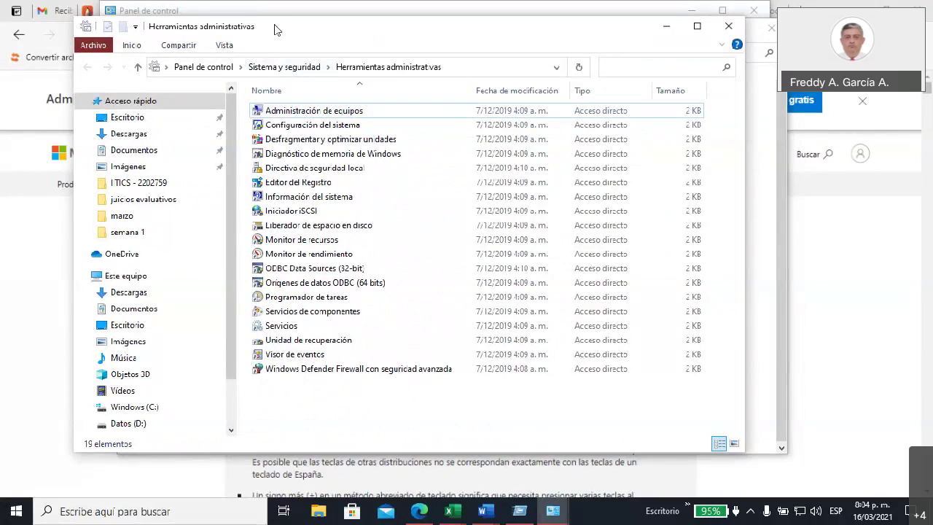
left_click_drag(276, 29, 266, 34)
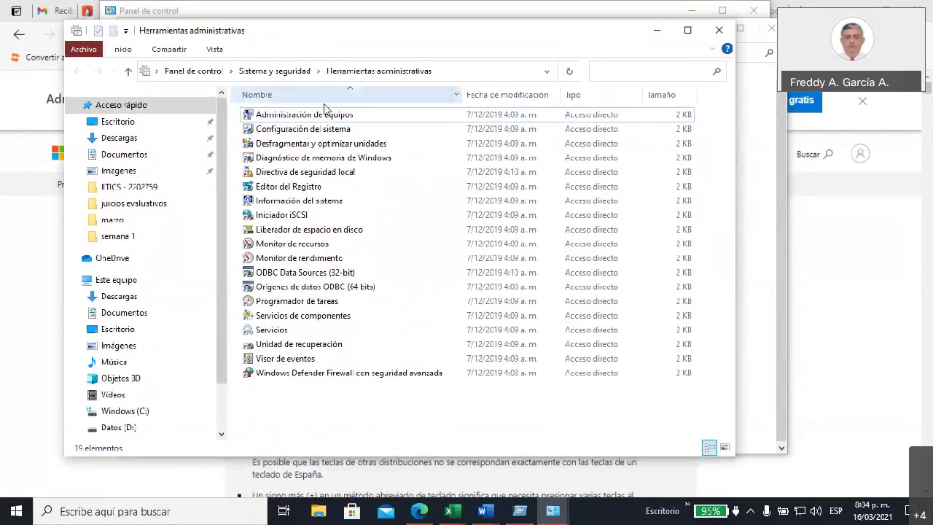
mouse_move(324, 119)
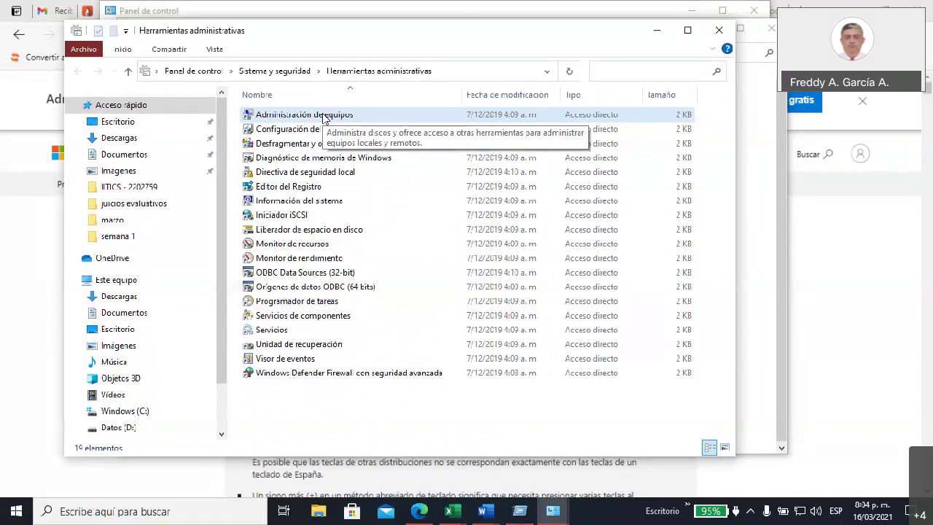
Open Administración de equipos from the administrative tools, reposition its window and widen the console tree to show full names.
left_click(324, 119)
double_click(324, 119)
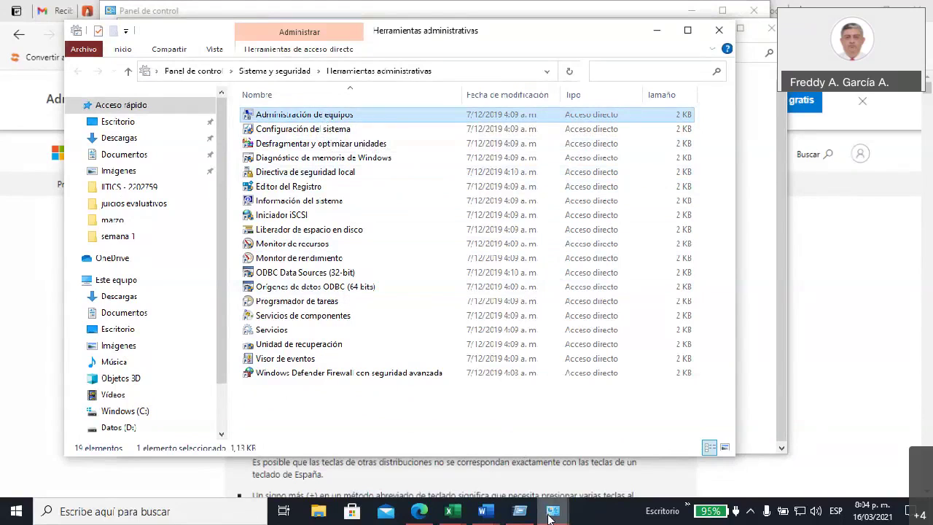
mouse_move(550, 516)
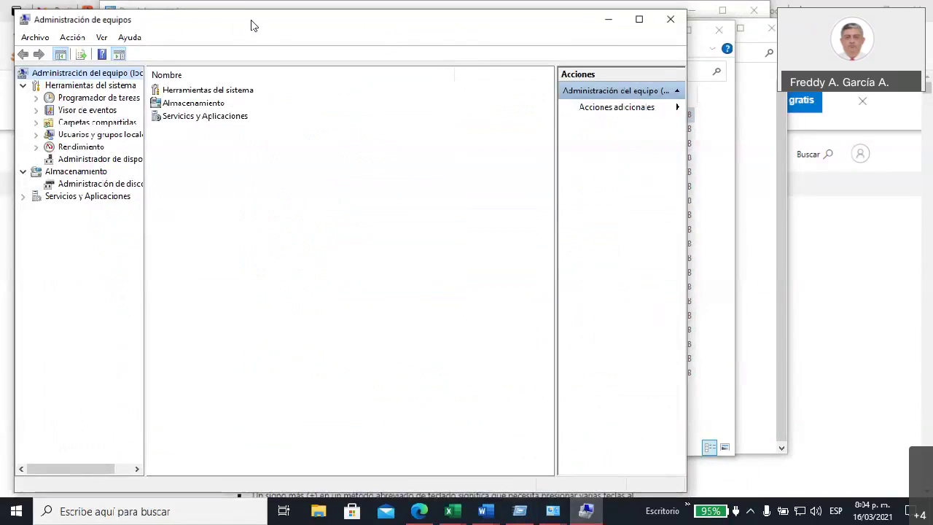
left_click_drag(250, 26, 338, 48)
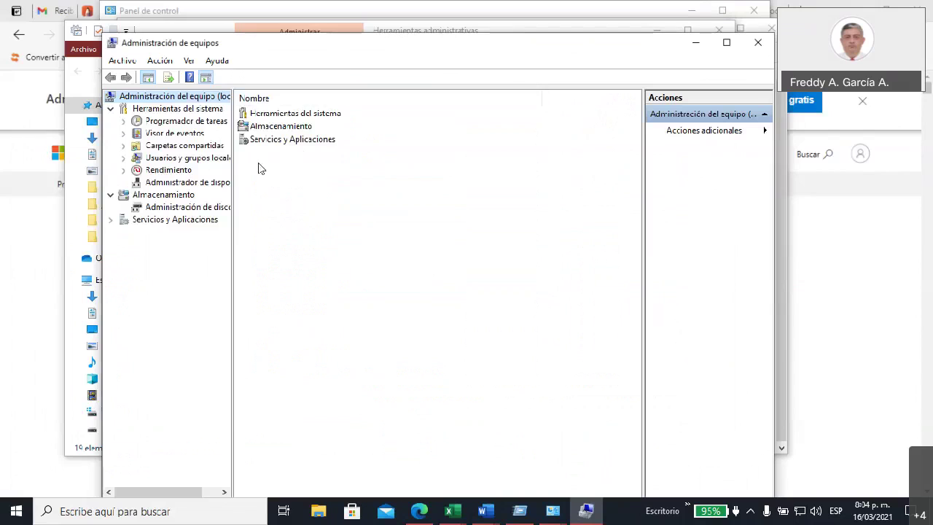
left_click_drag(235, 164, 314, 166)
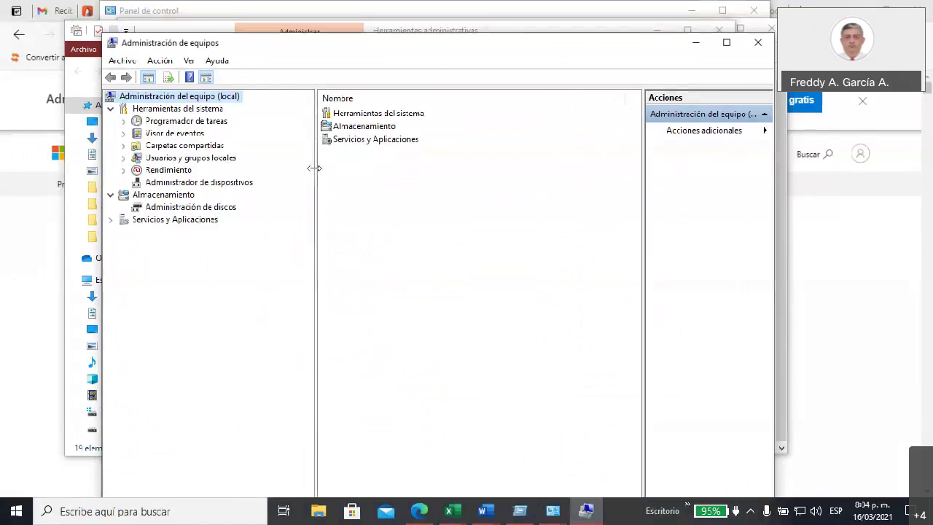
Display Administración de discos, widen the volume area and check the options available for this node.
left_click(226, 207)
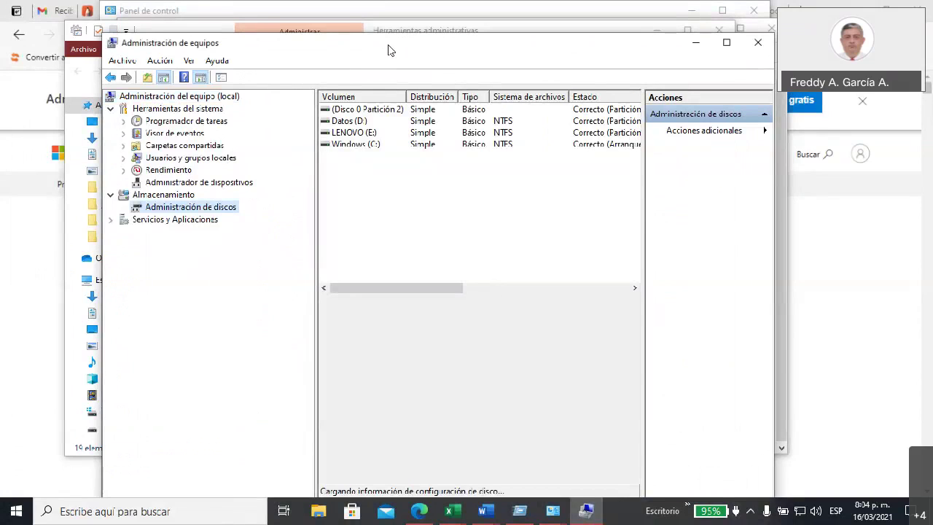
left_click_drag(388, 49, 332, 54)
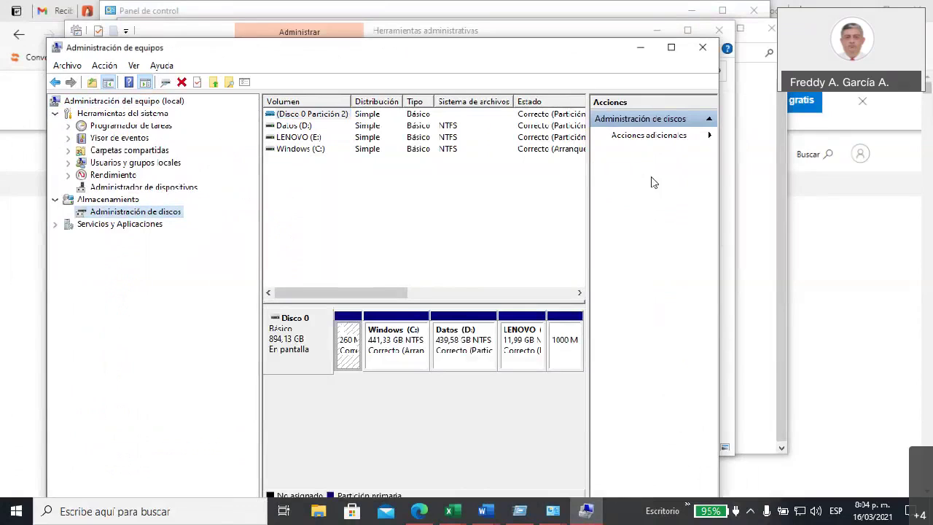
left_click_drag(587, 182, 649, 186)
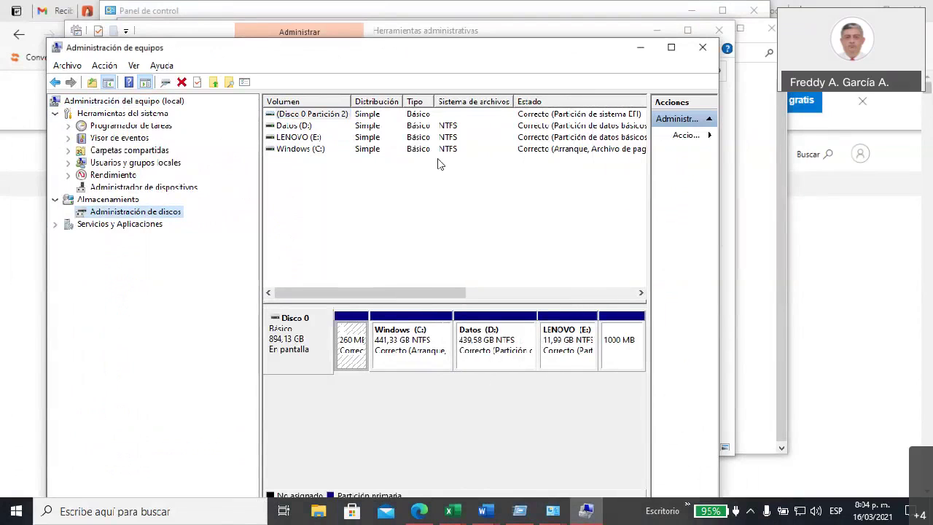
right_click(132, 217)
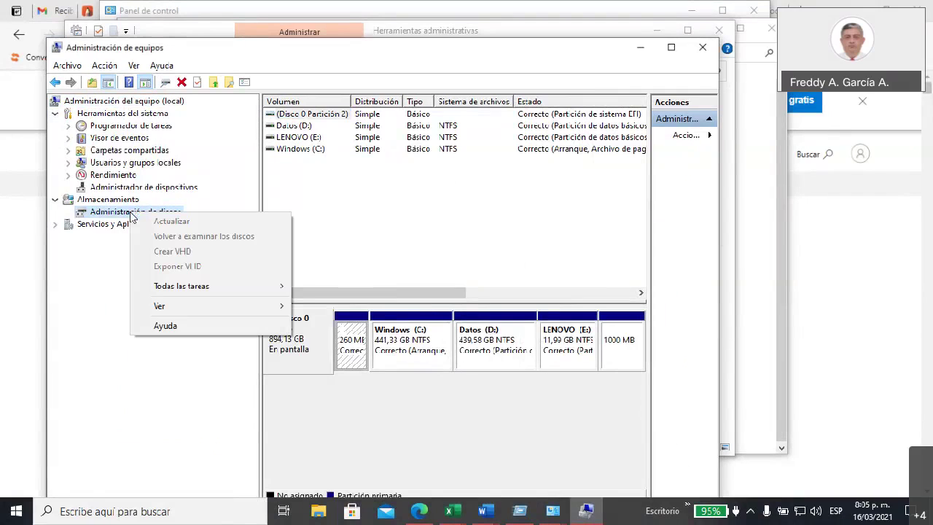
left_click(110, 270)
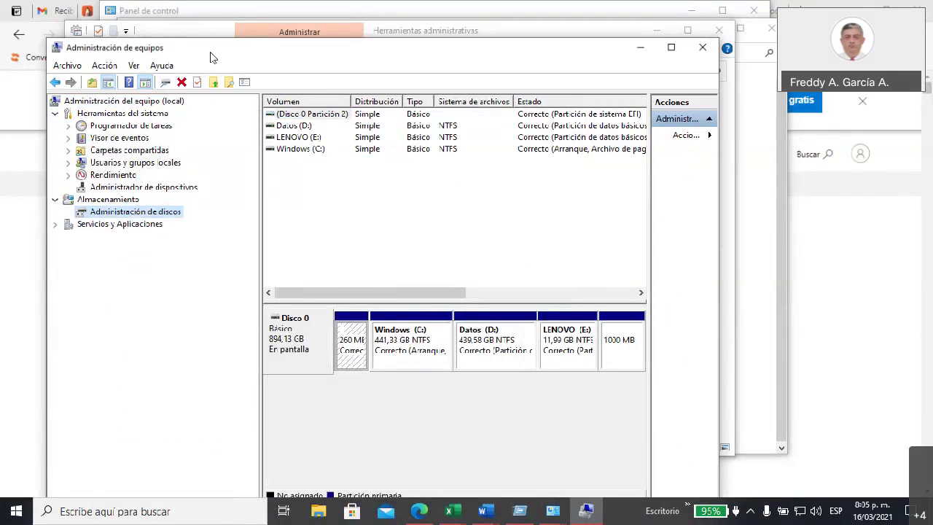
left_click_drag(209, 56, 220, 108)
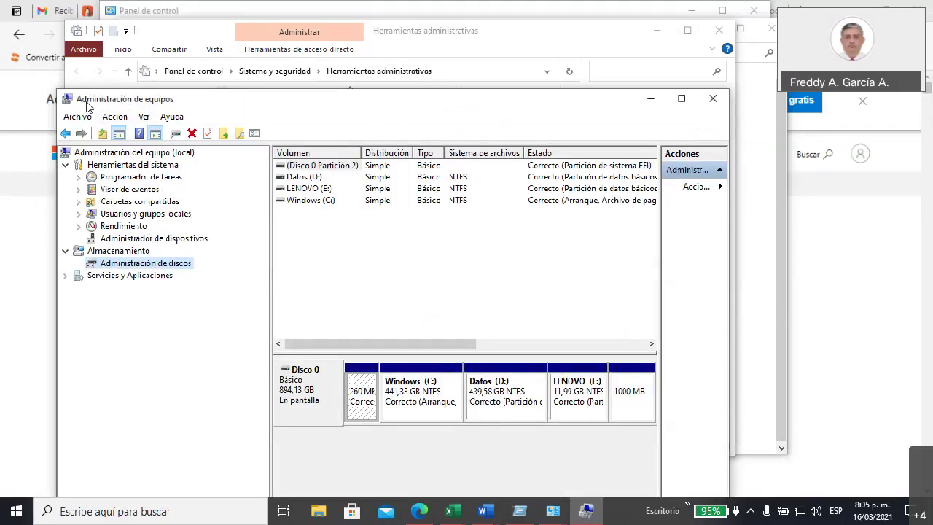
Browse the system tools from Programador de tareas through Rendimiento, and close Administración de equipos.
left_click(133, 179)
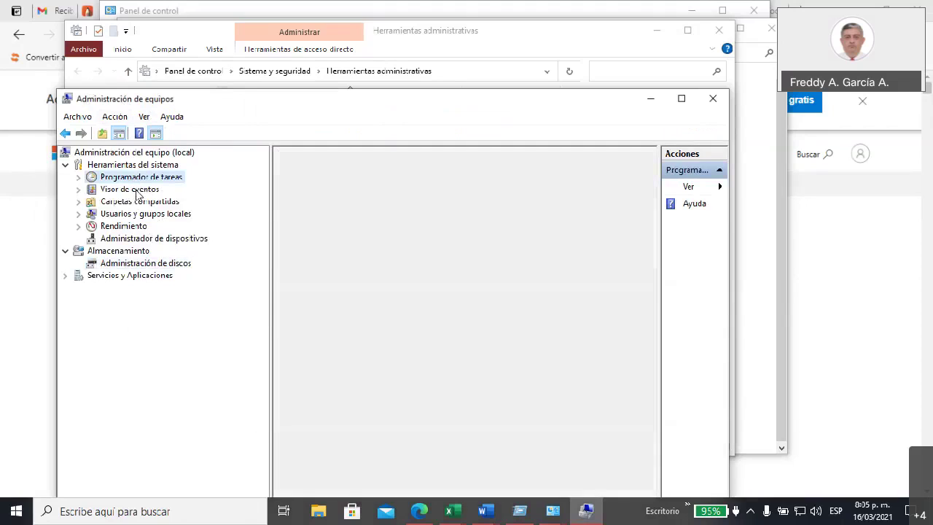
left_click(137, 190)
left_click(140, 201)
left_click(141, 214)
left_click(142, 227)
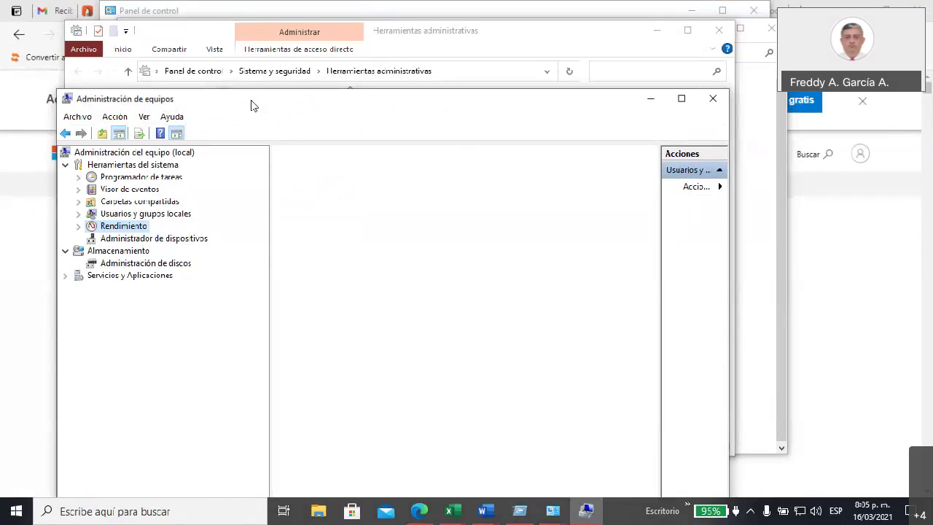
left_click_drag(233, 111, 150, 132)
left_click(645, 122)
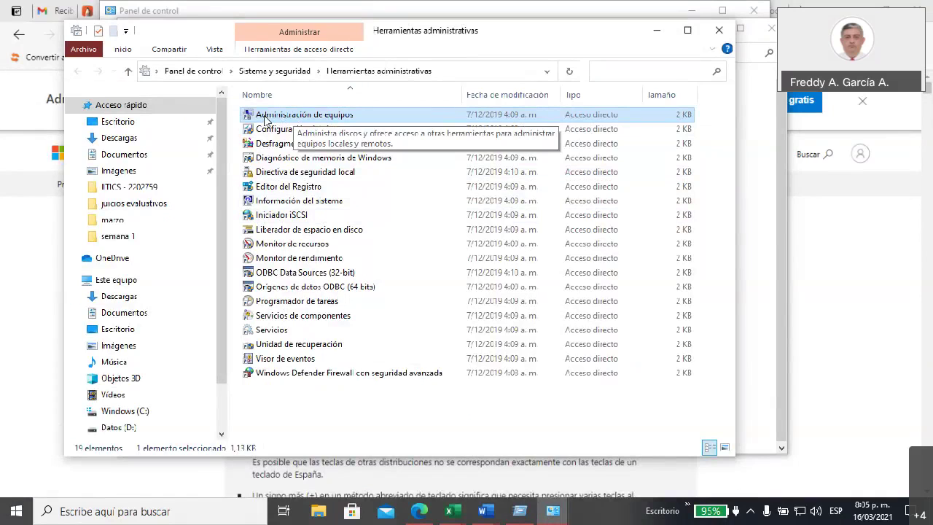
Open the properties of the Administración de equipos shortcut and highlight compmgmt.msc in its Destino path.
double_click(270, 117)
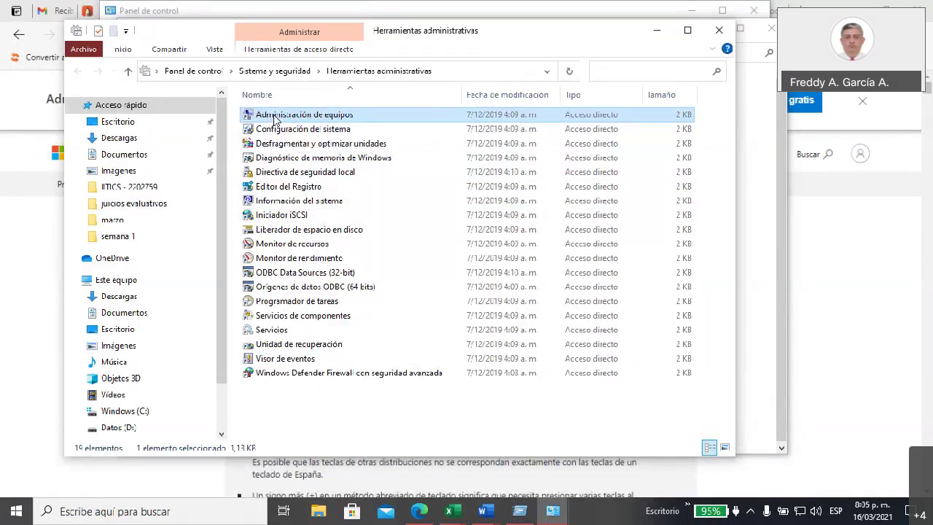
right_click(273, 116)
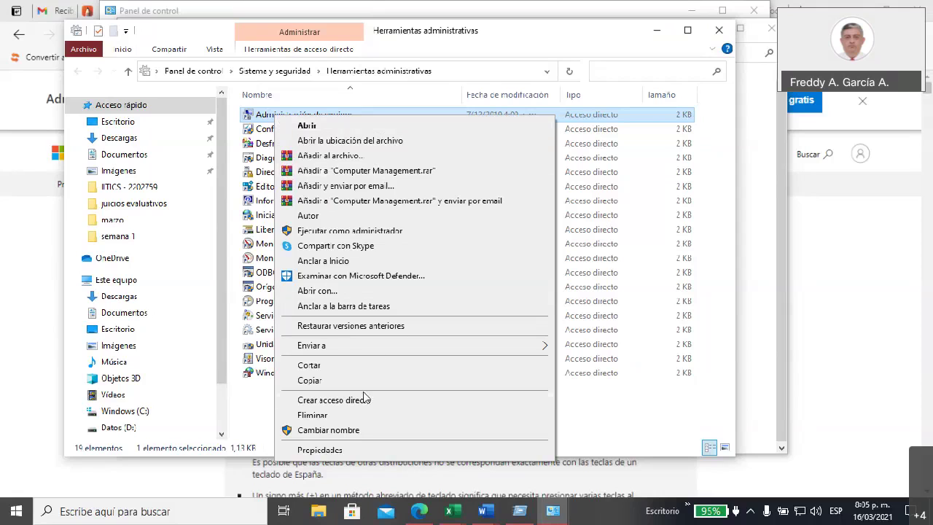
left_click(335, 450)
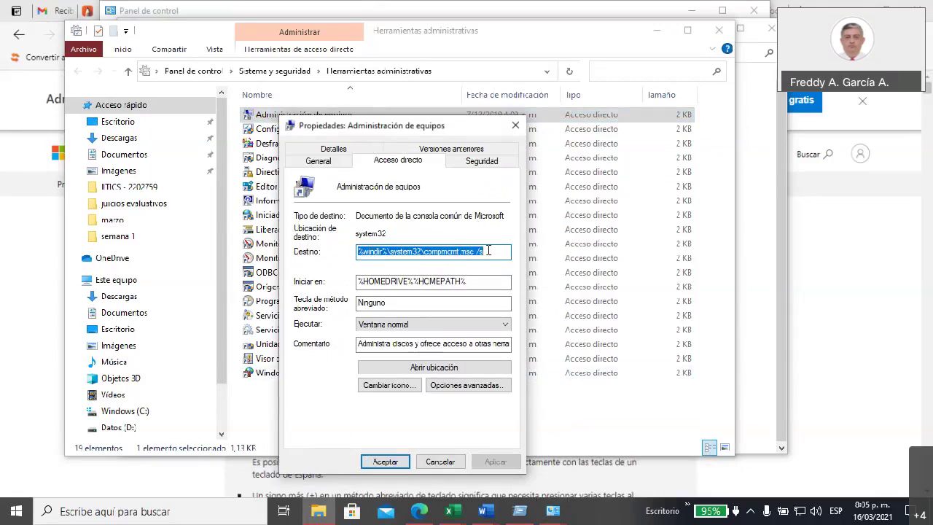
left_click(425, 251)
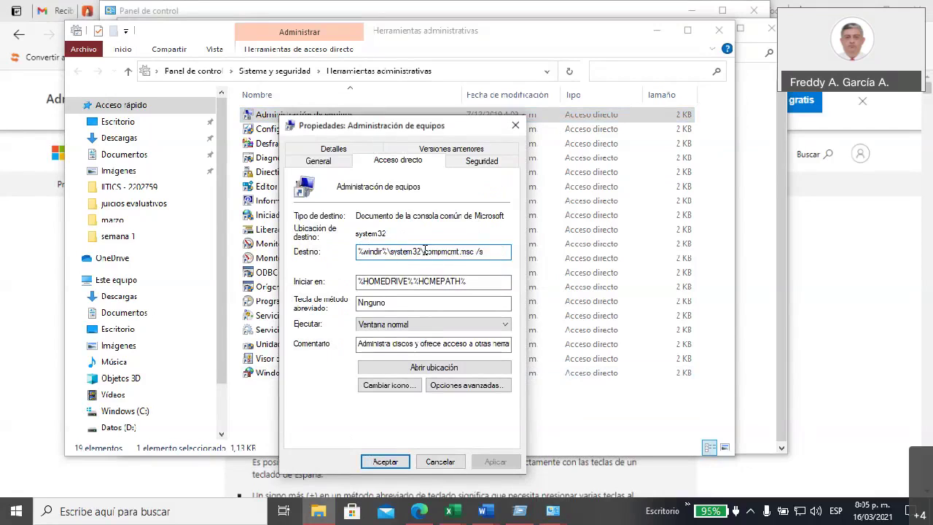
left_click_drag(424, 250, 477, 251)
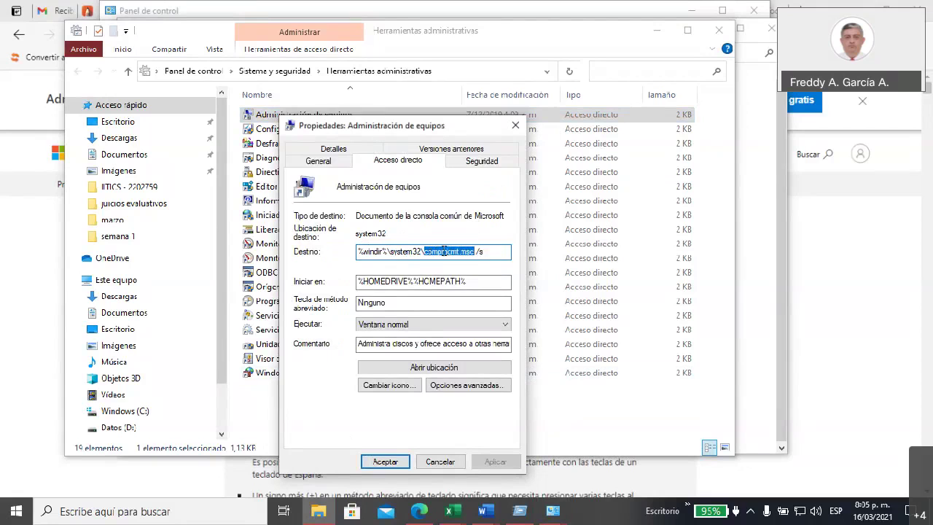
Place the properties dialog and the Run dialog side by side and clear cmd from the Run dialog's Abrir field.
left_click_drag(461, 130, 248, 109)
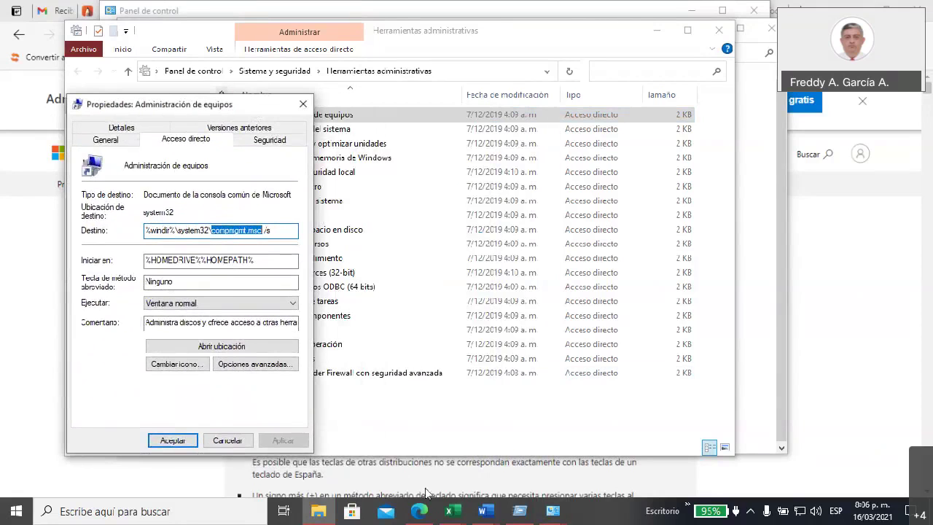
left_click(522, 511)
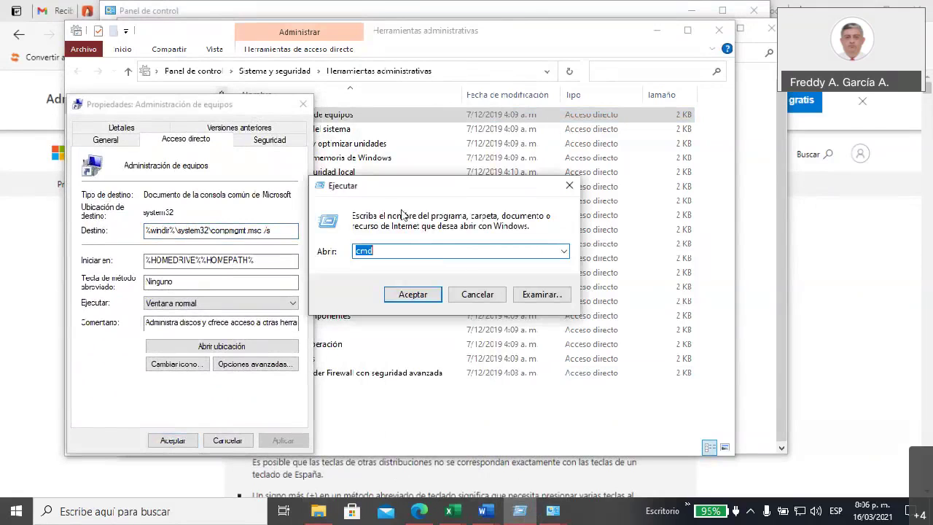
left_click_drag(390, 187, 410, 126)
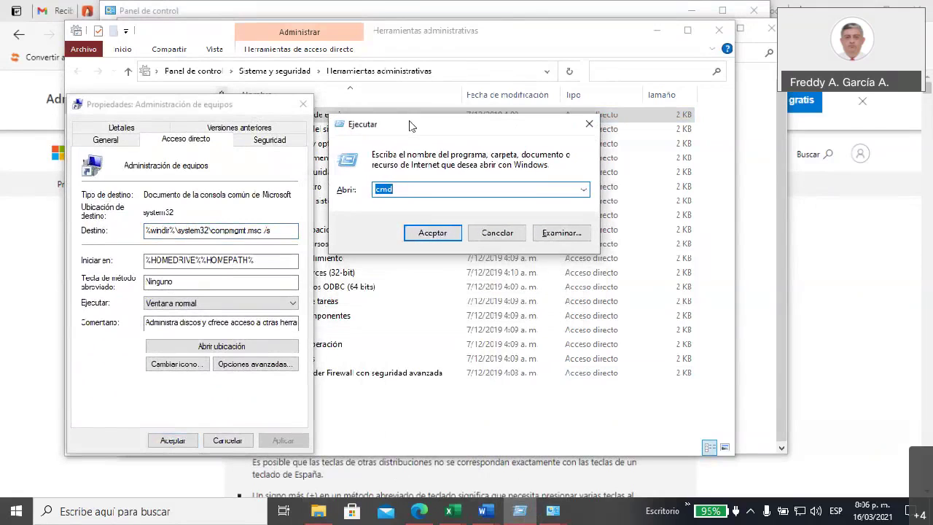
left_click(406, 190)
key("BackSpace")
key("BackSpace")
key("BackSpace")
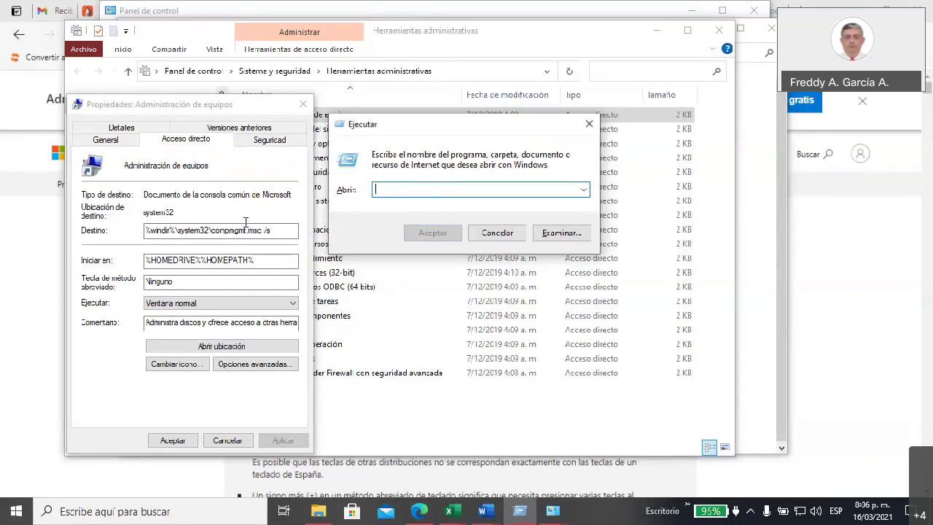
Copy compmgmt.msc from the shortcut's Destino path, and close the properties dialog and the Herramientas administrativas window.
left_click_drag(212, 230, 258, 232)
key("ctrl+c")
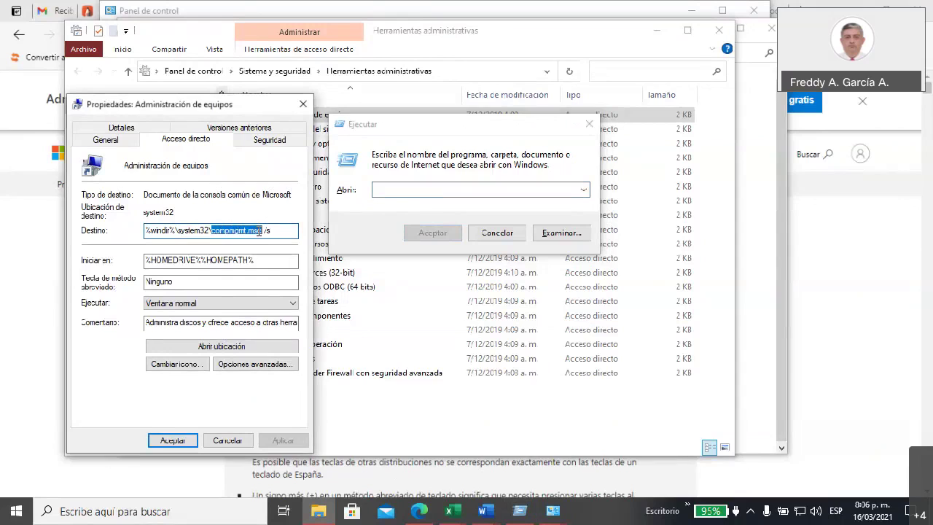
left_click(303, 104)
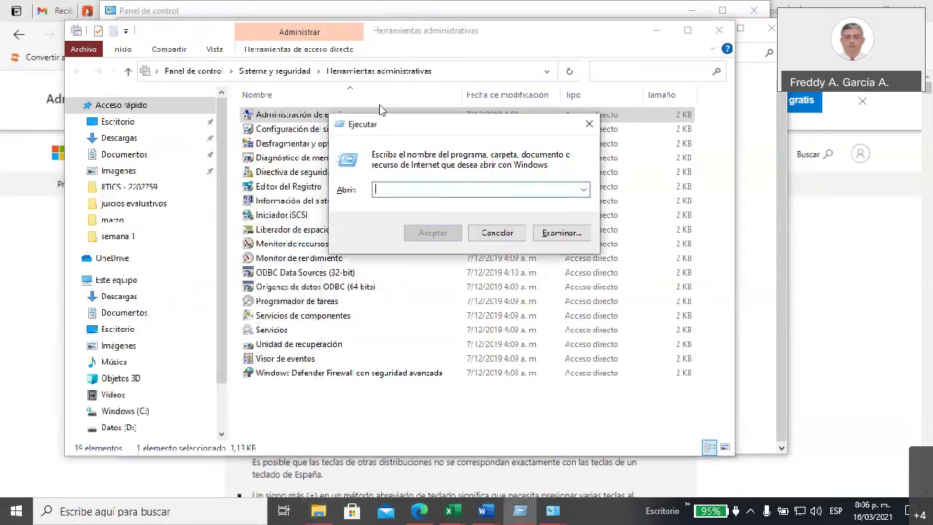
left_click_drag(609, 44, 490, 61)
left_click(599, 51)
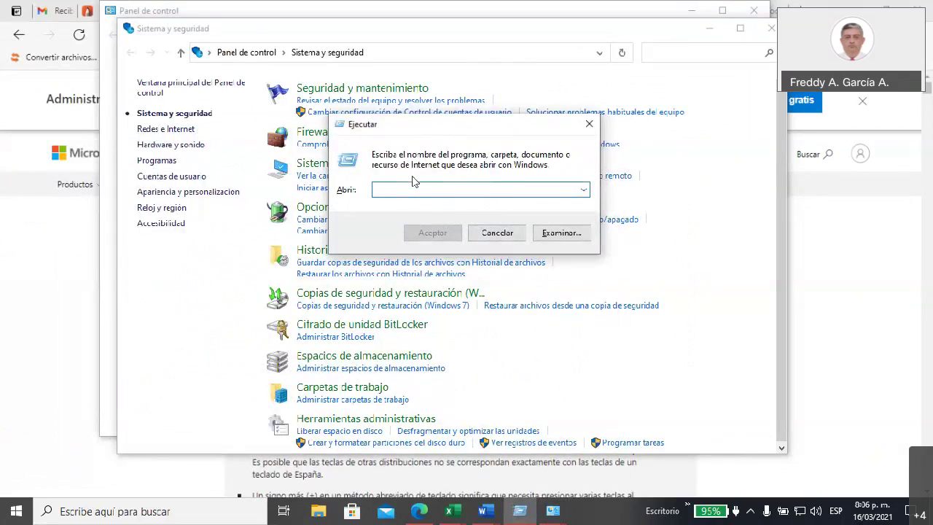
Launch Administración de equipos by running the copied compmgmt.msc from the Run dialog, and close its window.
key("ctrl+v")
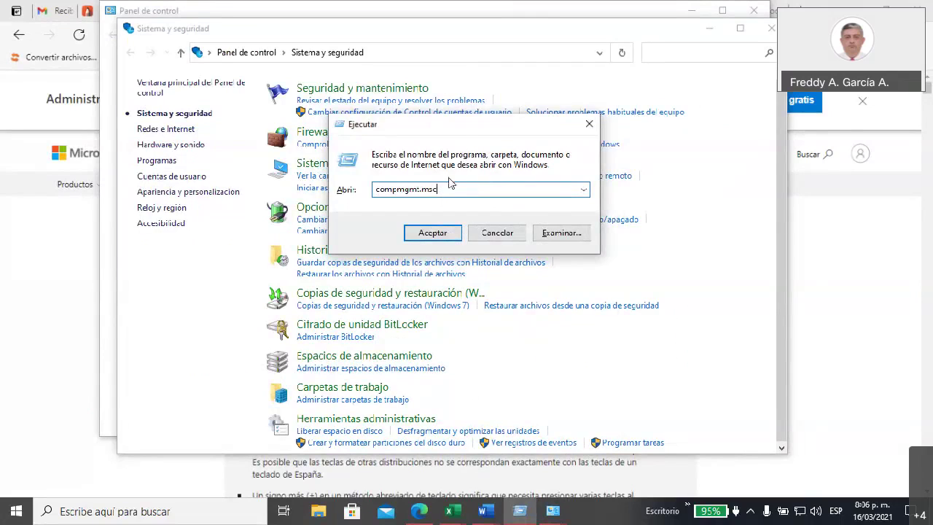
left_click_drag(461, 130, 544, 298)
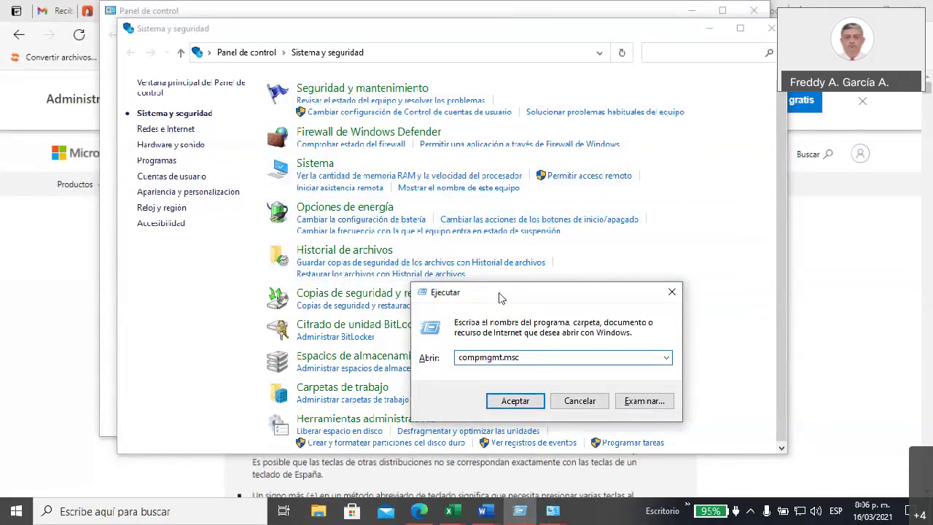
left_click_drag(499, 292, 435, 90)
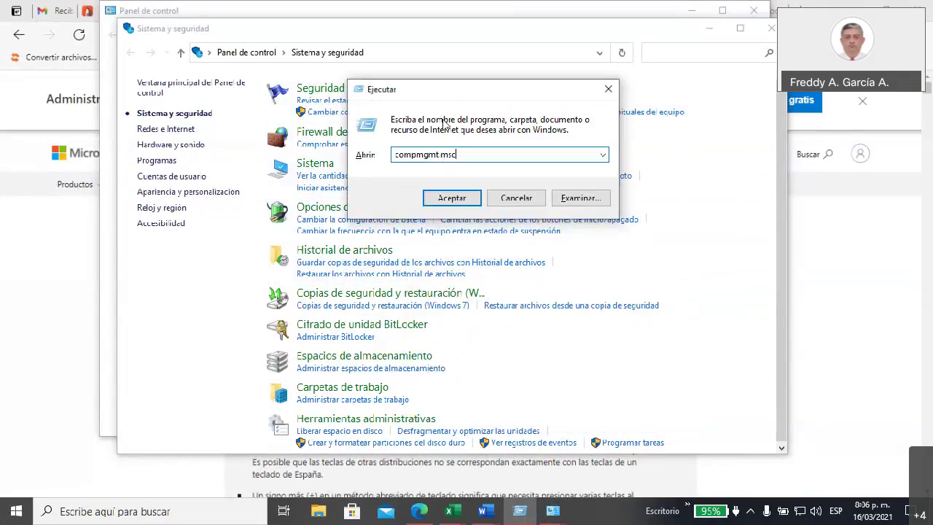
left_click(451, 198)
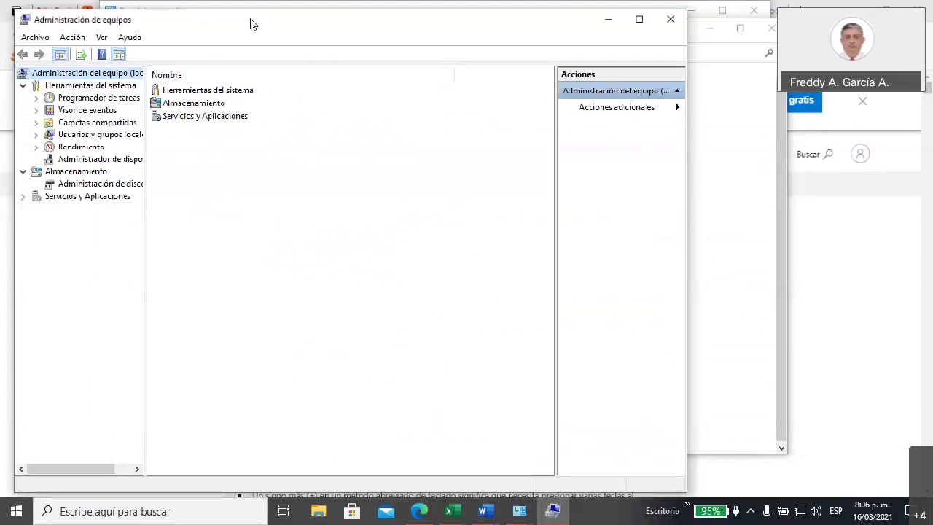
left_click_drag(250, 24, 212, 45)
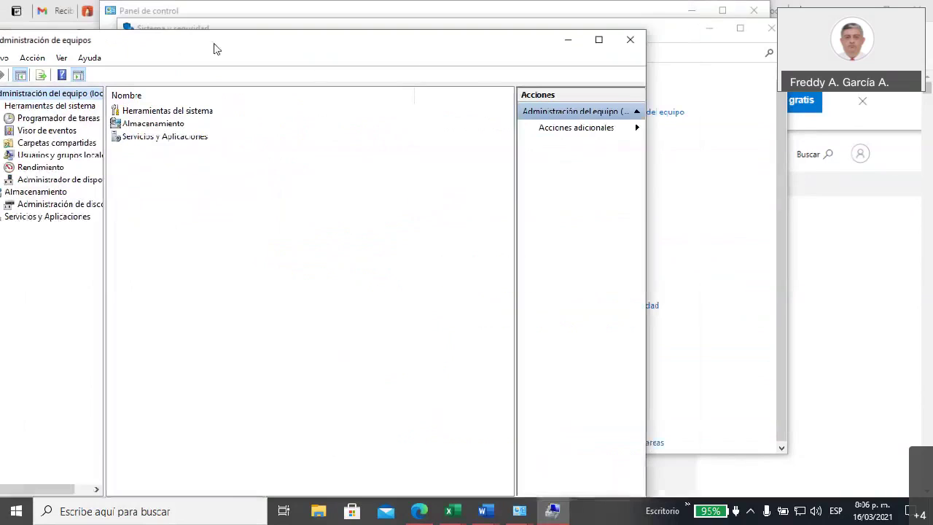
left_click(631, 40)
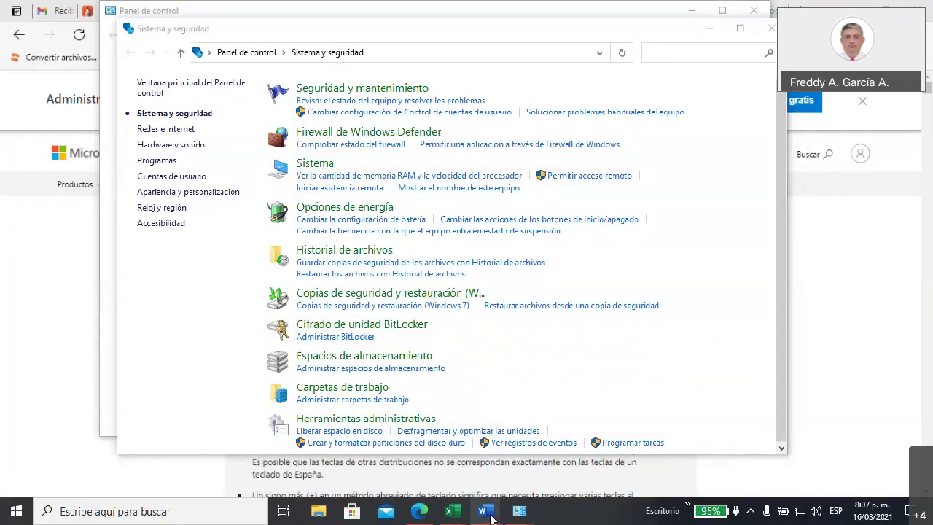
Reopen the Run dialog and move it over the upper part of the Sistema y seguridad window.
mouse_move(522, 516)
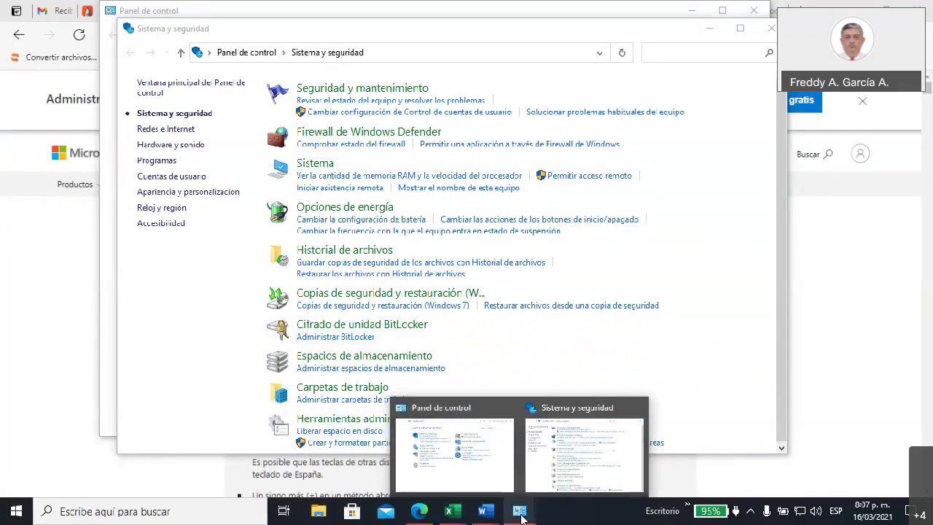
left_click(211, 512)
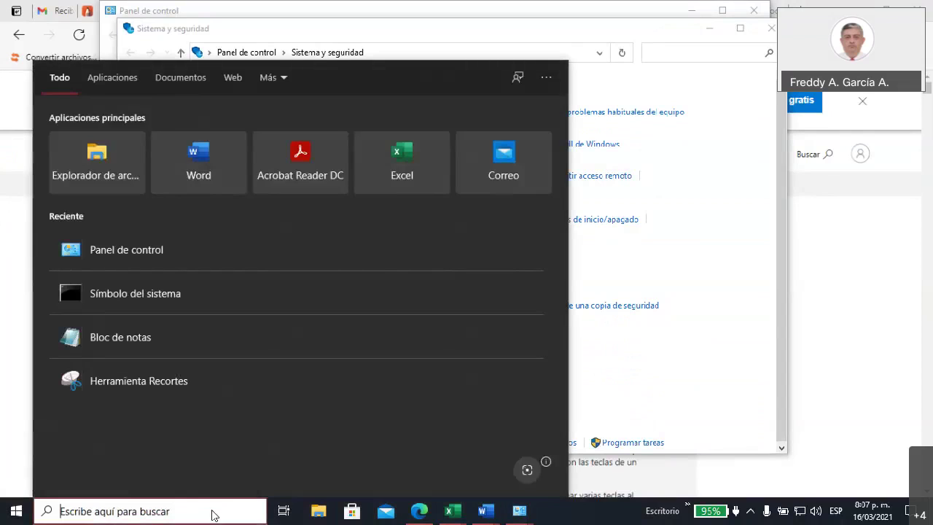
key("super+r")
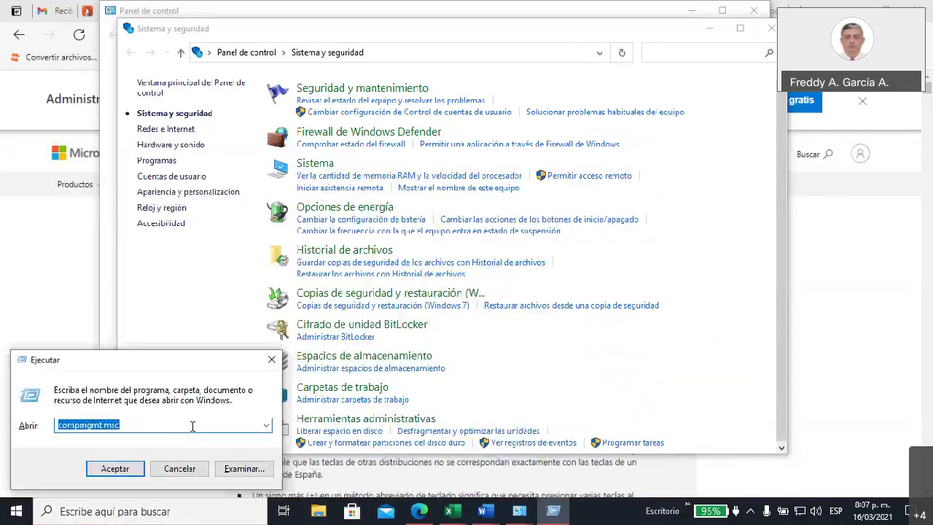
left_click_drag(168, 355, 522, 110)
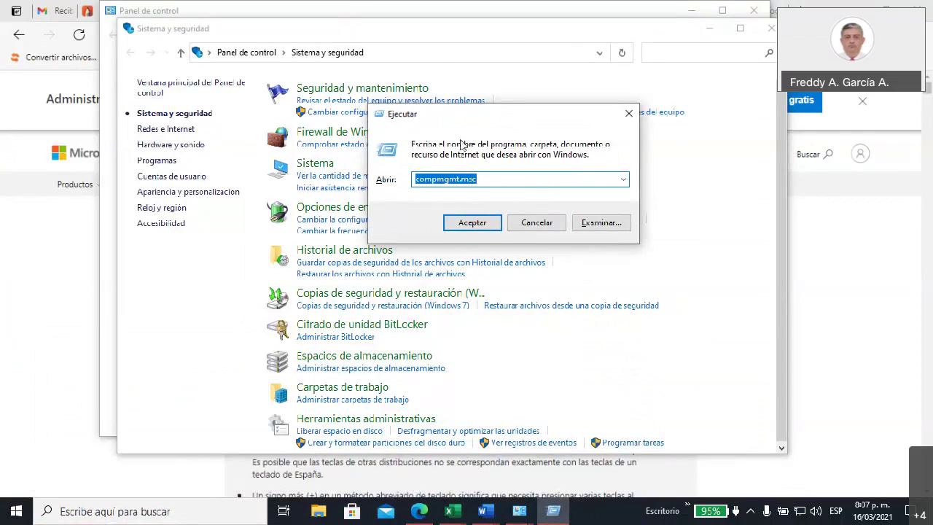
Launch Visor de eventos by running eventvwr.msc from the Run dialog's history, and restore its window to a smaller size over Sistema y seguridad.
left_click_drag(457, 121, 501, 158)
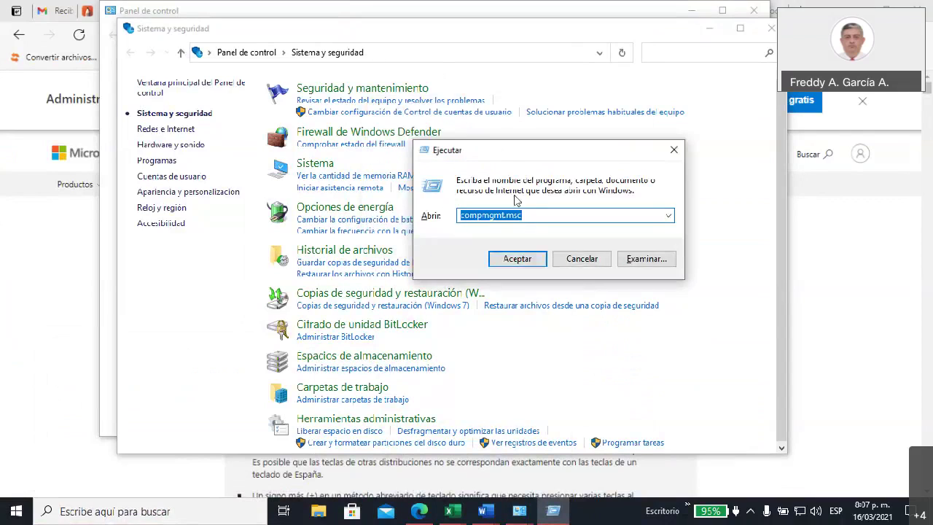
left_click(669, 217)
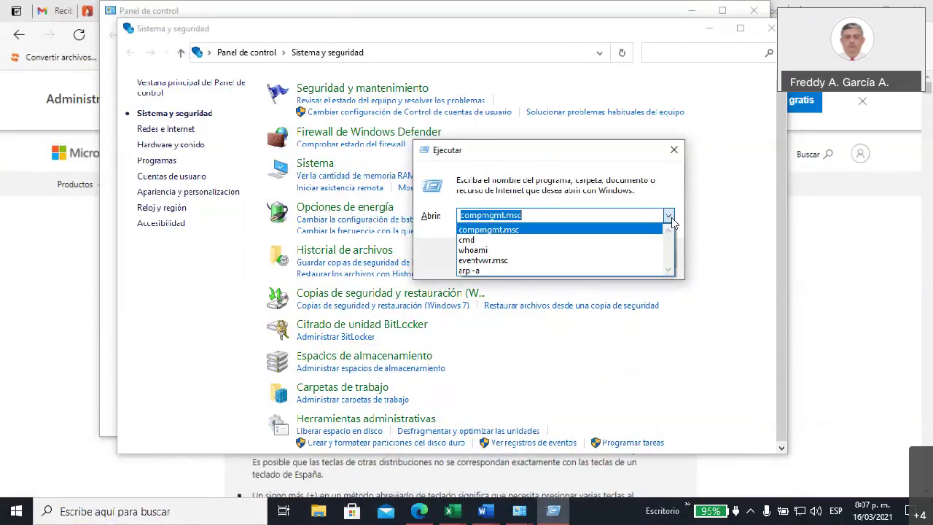
left_click(495, 261)
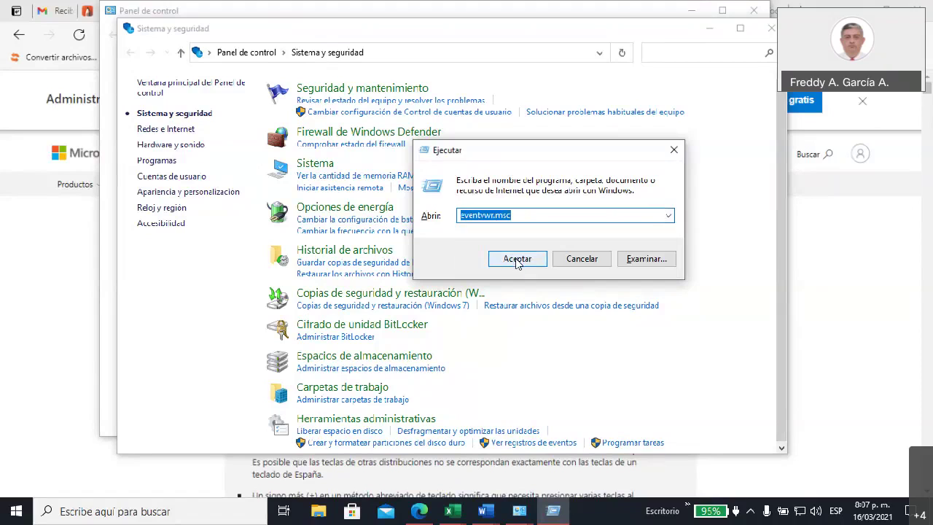
left_click(518, 260)
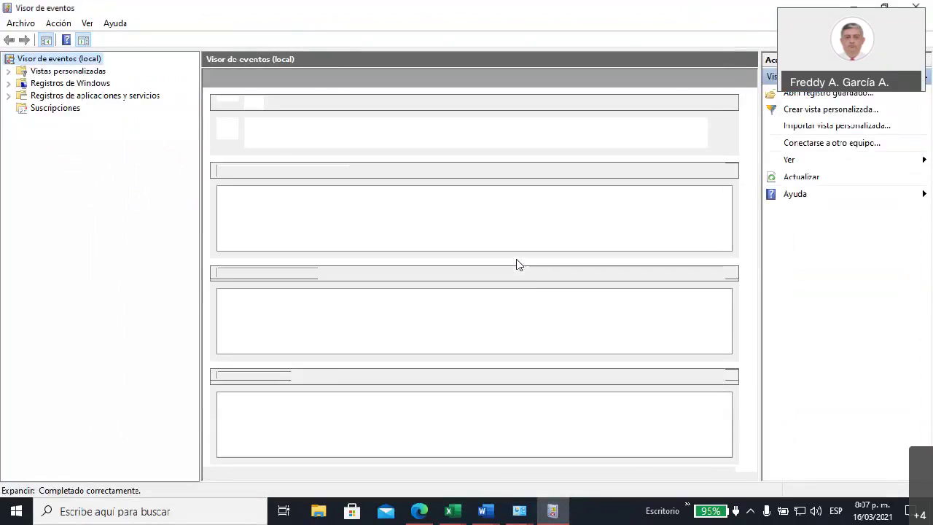
double_click(305, 14)
left_click_drag(331, 75, 365, 100)
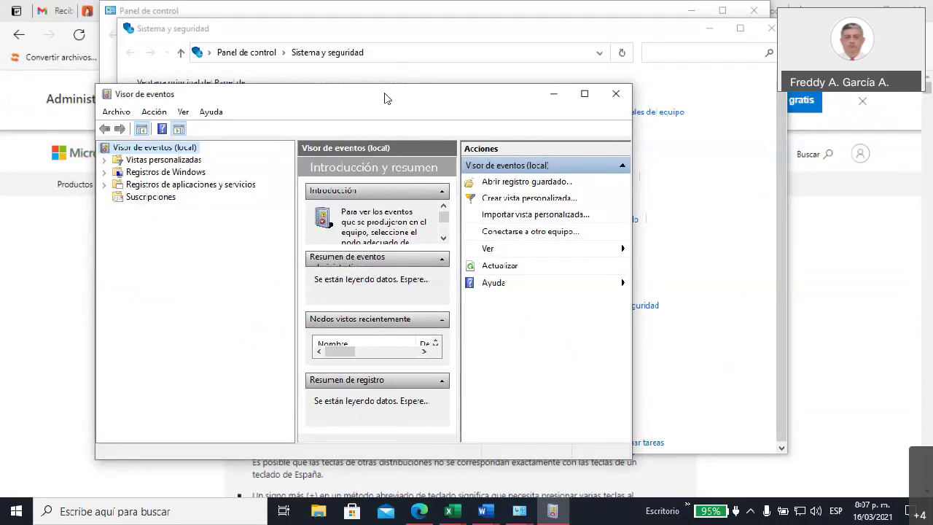
Reopen the Run dialog over Visor de eventos, highlight the event and vwr parts of eventvwr.msc in turn, and dismiss the dialog.
key("super+r")
left_click_drag(70, 361, 417, 166)
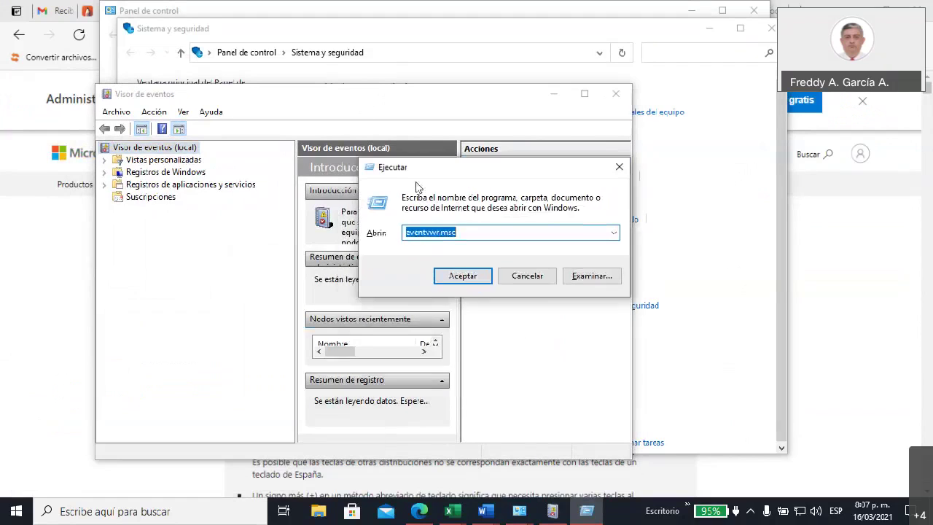
left_click(406, 232)
left_click_drag(406, 232, 424, 231)
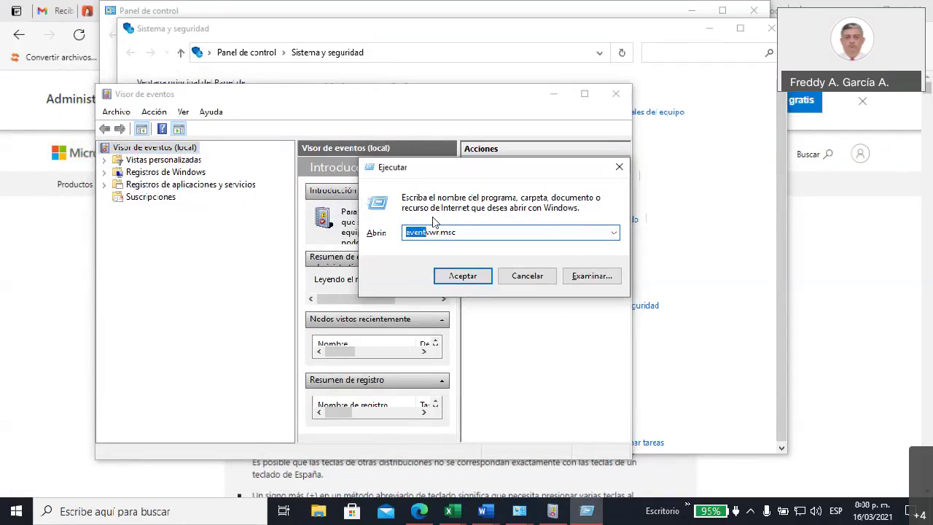
left_click_drag(439, 230, 433, 229)
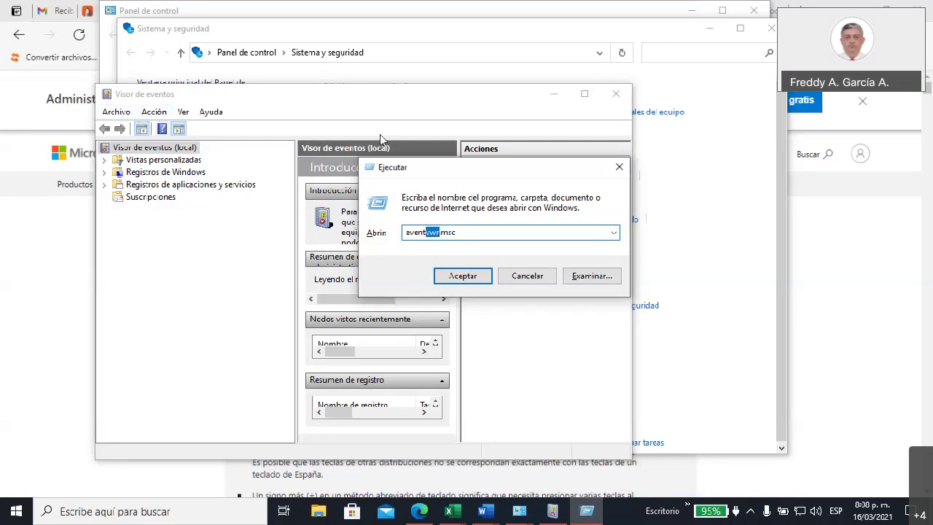
left_click(462, 232)
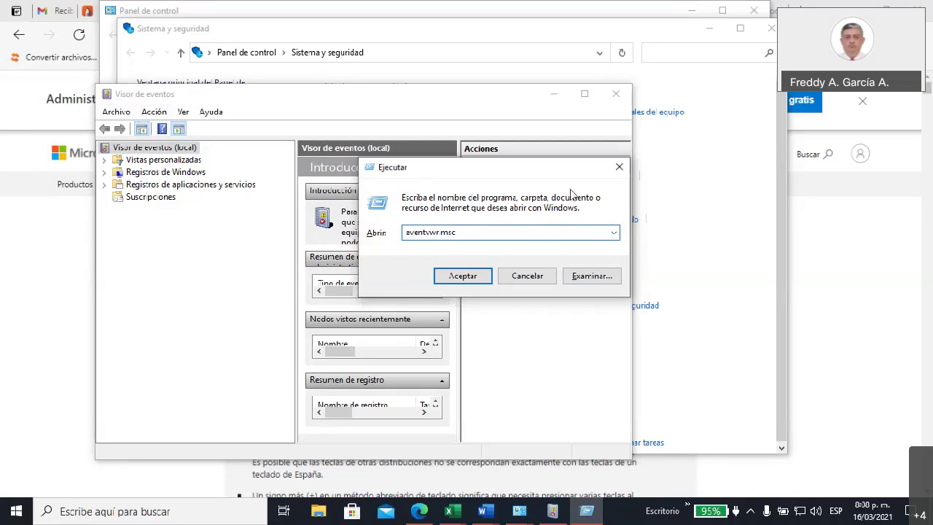
left_click(618, 167)
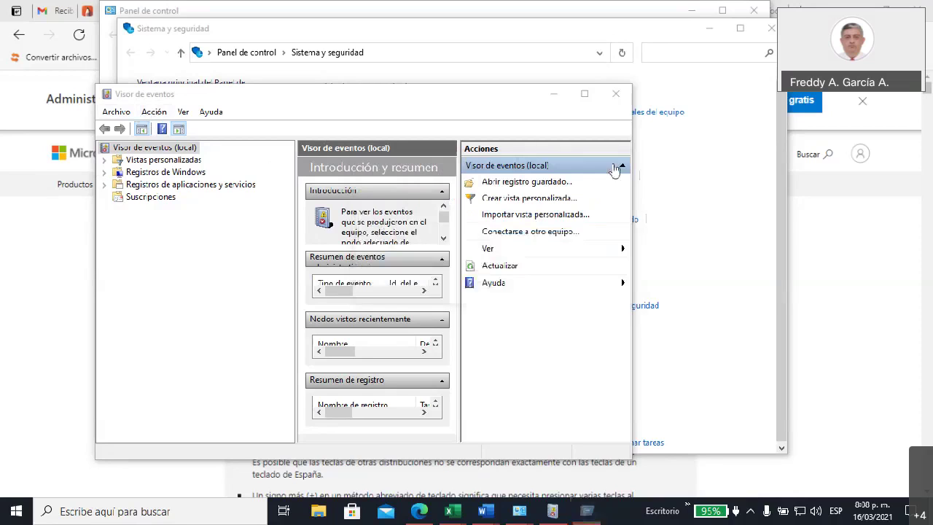
Close Visor de eventos, open Herramientas administrativas from Sistema y seguridad, and move its window over the Sistema y seguridad window.
left_click(614, 95)
left_click(343, 425)
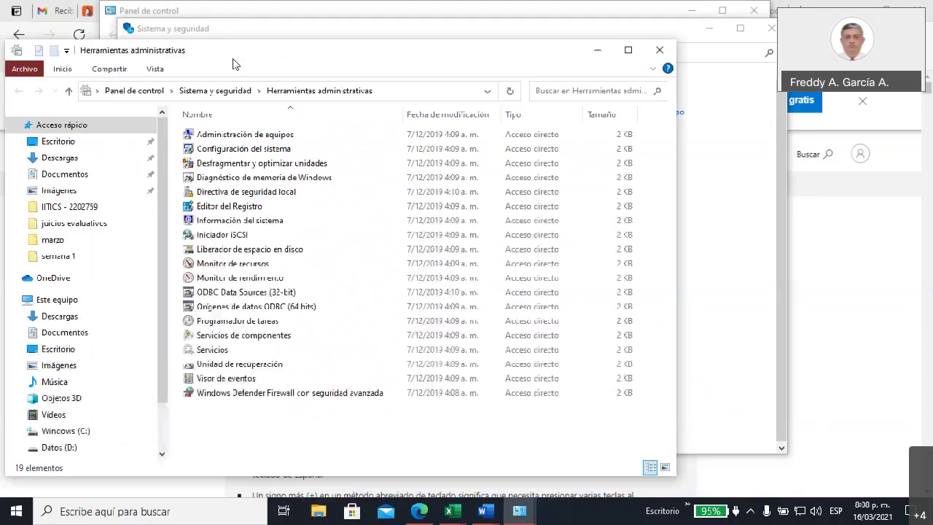
left_click_drag(236, 63, 358, 60)
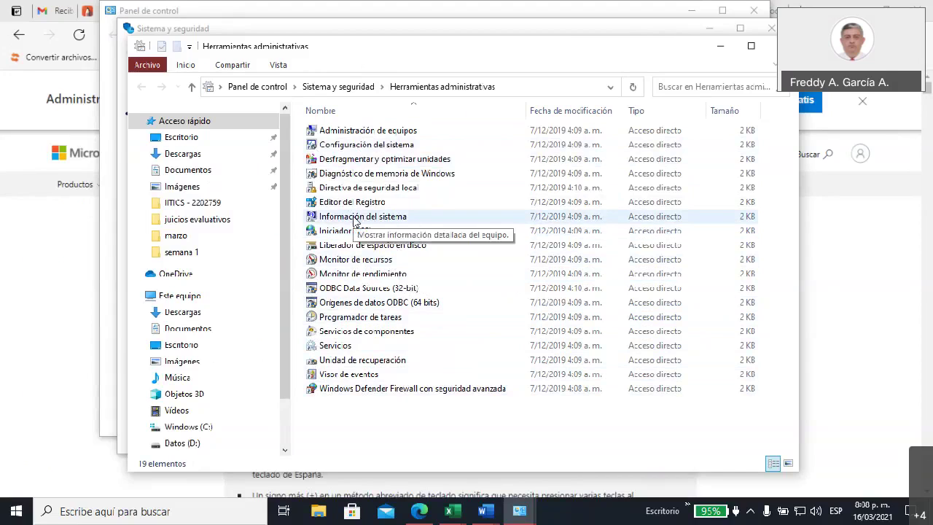
Open the properties of the Información del sistema shortcut and copy msinfo32.exe from its Destino path.
double_click(354, 216)
right_click(352, 216)
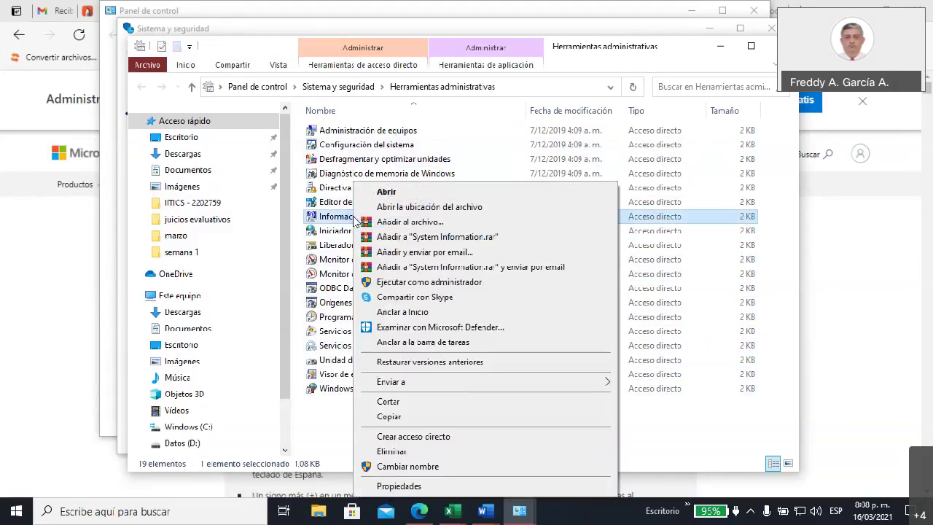
left_click(399, 486)
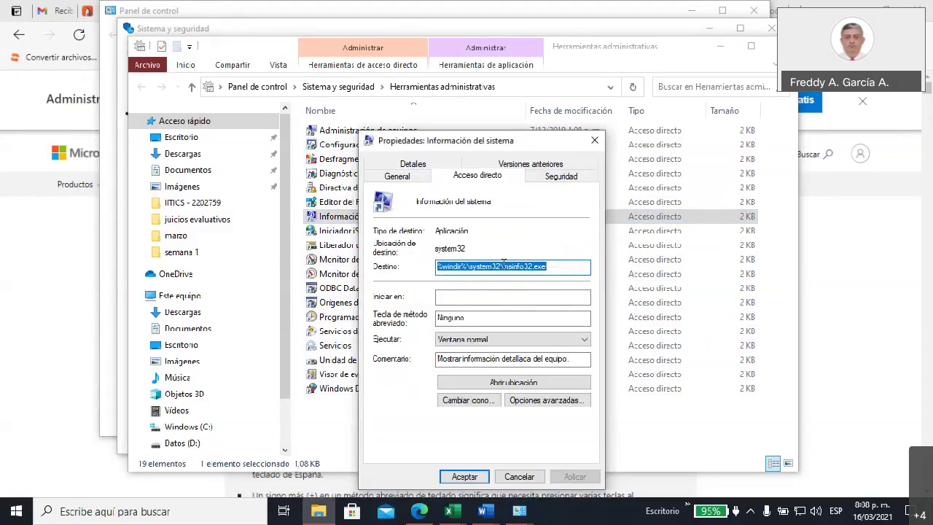
left_click_drag(503, 264, 546, 262)
key("ctrl+c")
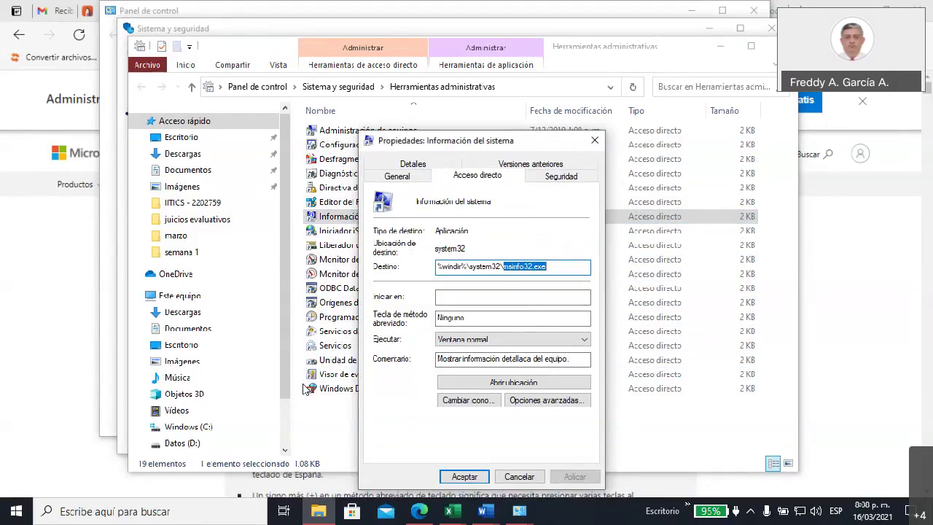
Launch Información del sistema by pasting msinfo32.exe into the Run dialog and running it.
key("super+r")
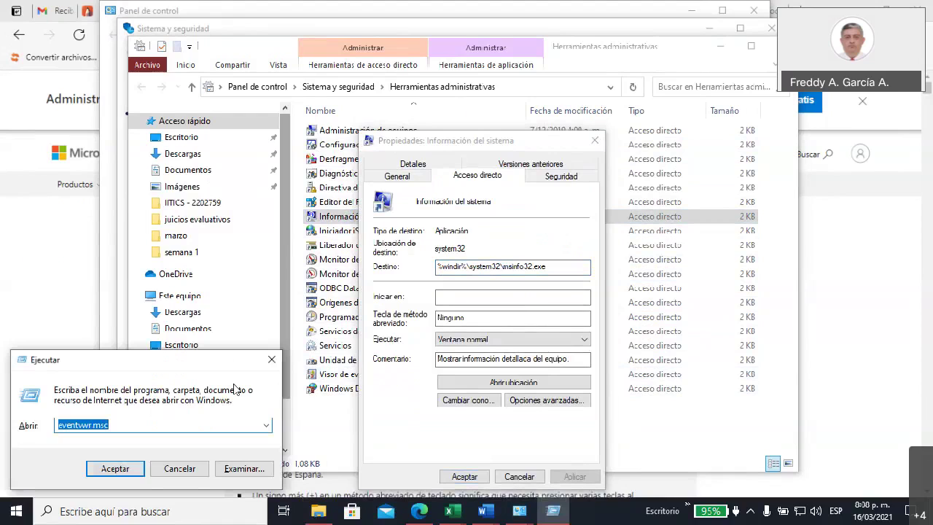
key("ctrl+v")
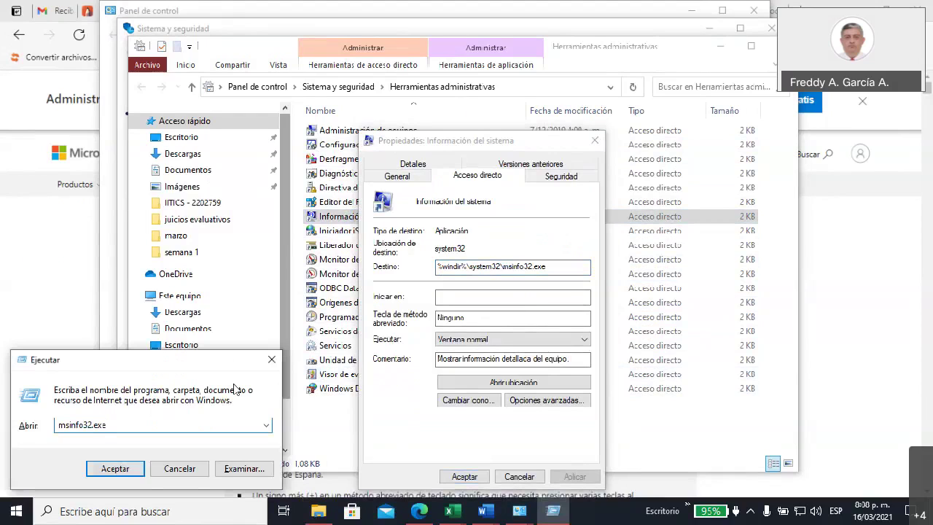
left_click_drag(197, 358, 583, 303)
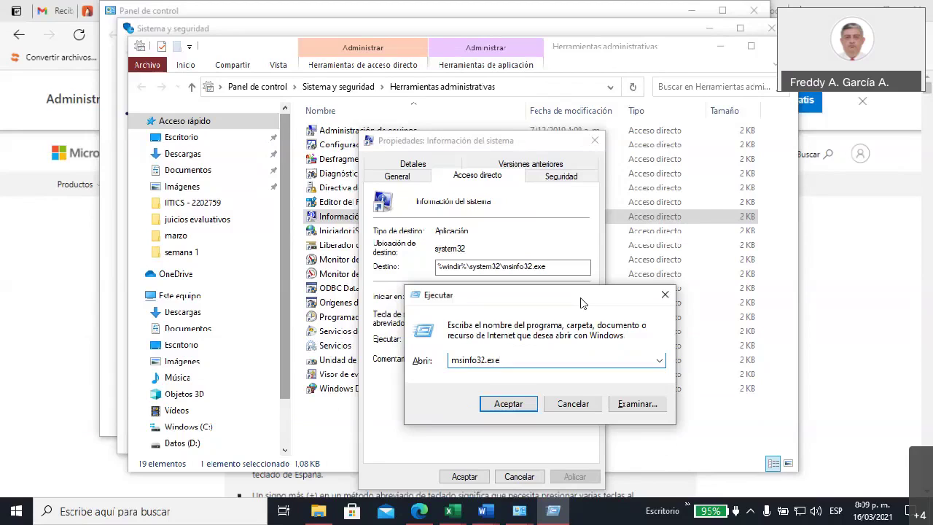
left_click(503, 407)
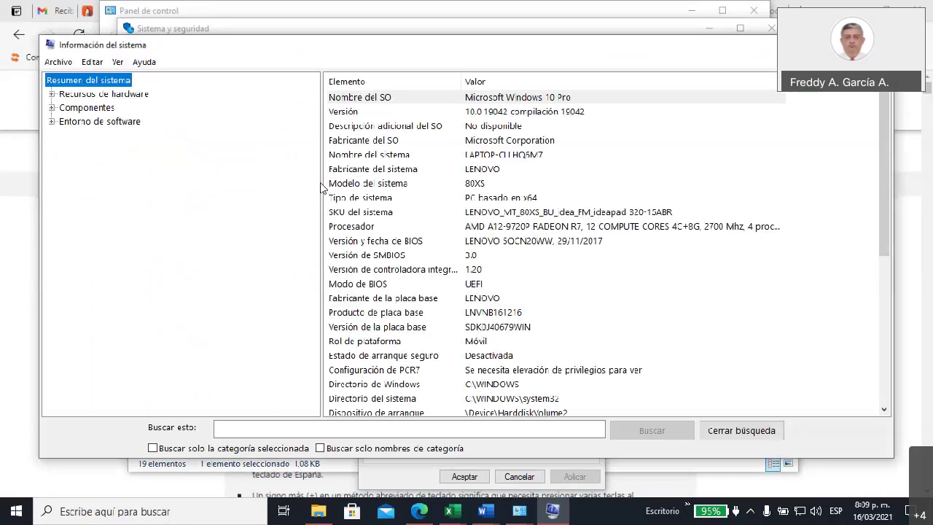
Narrow the category tree and examine the operating system name, version, system name and processor entries in Resumen del sistema.
left_click_drag(321, 188, 202, 177)
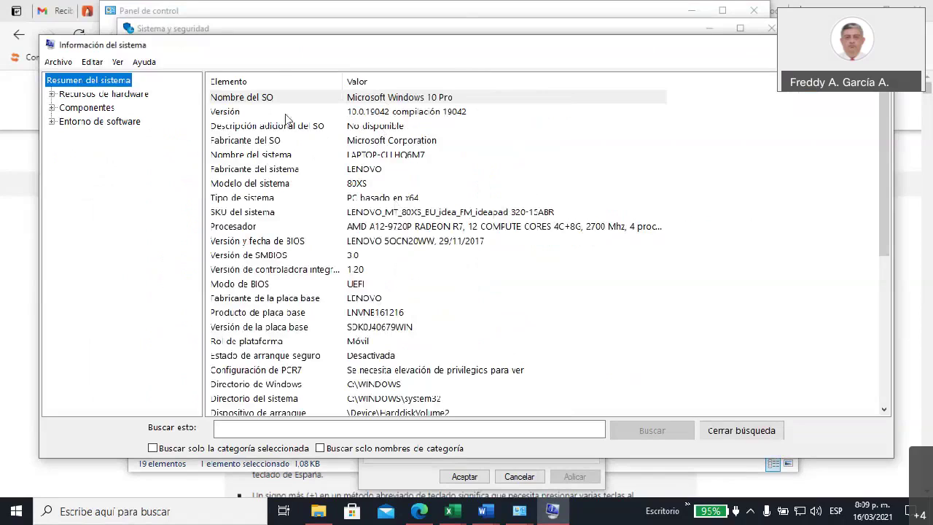
left_click(256, 99)
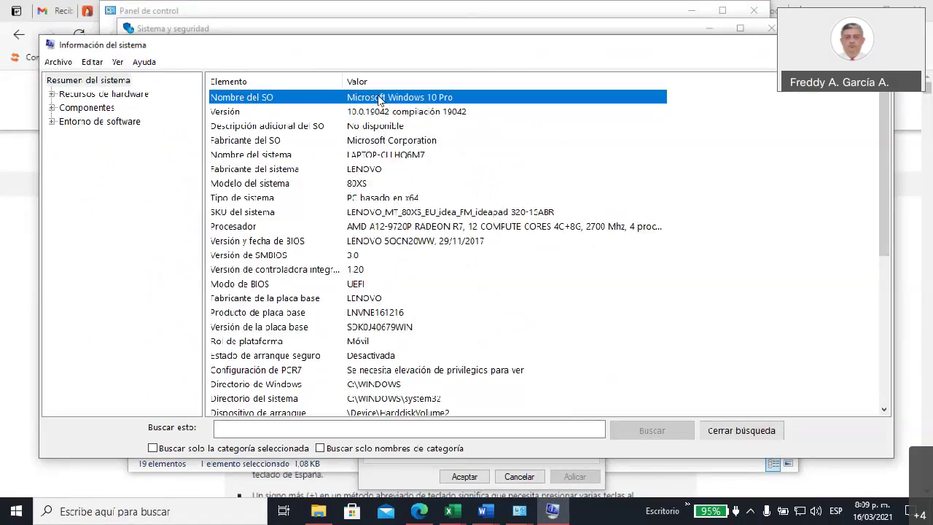
left_click(235, 113)
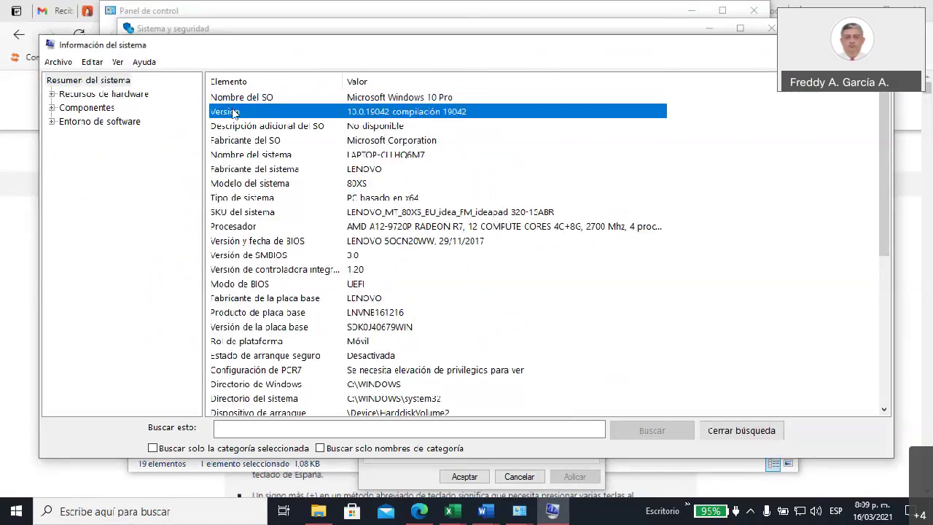
left_click(282, 156)
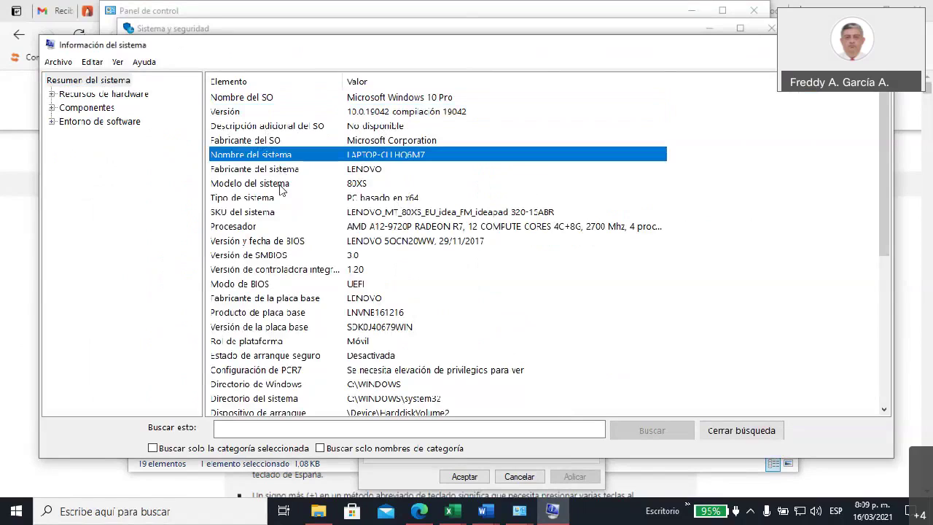
left_click(256, 227)
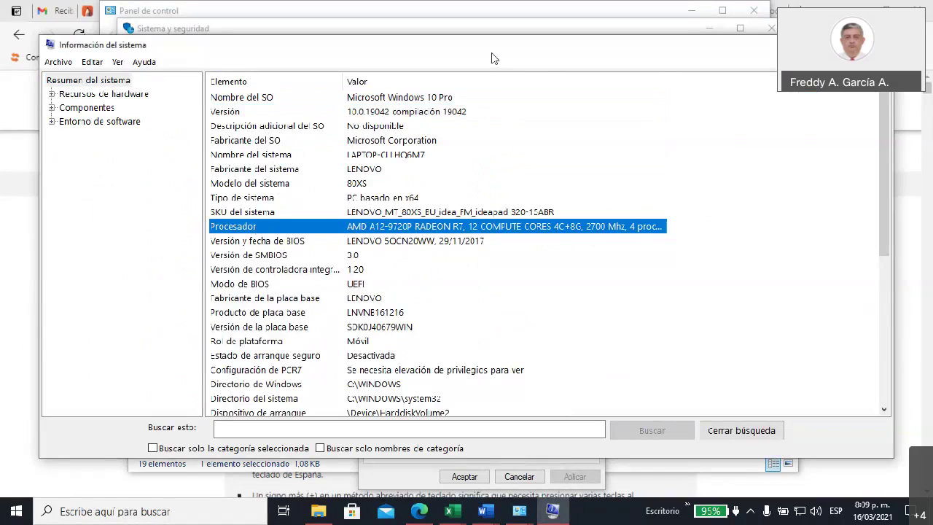
Move Información del sistema aside to show msinfo32.exe in the shortcut's Destino path, and close the properties dialog and Información del sistema.
left_click_drag(490, 53, 452, 351)
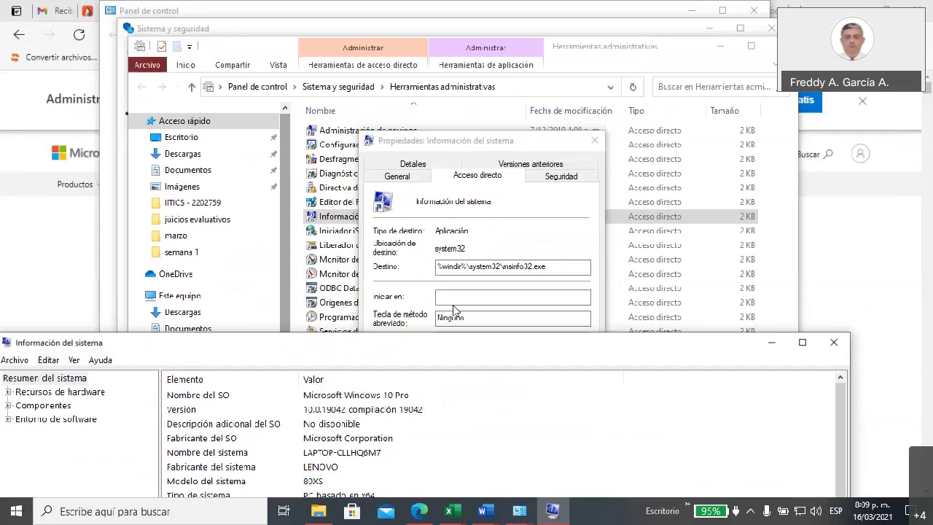
double_click(475, 210)
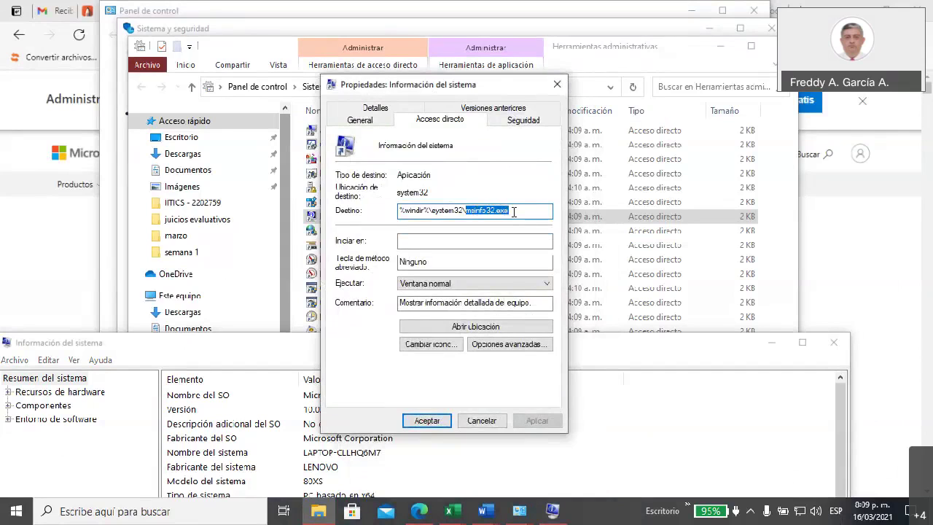
left_click(559, 86)
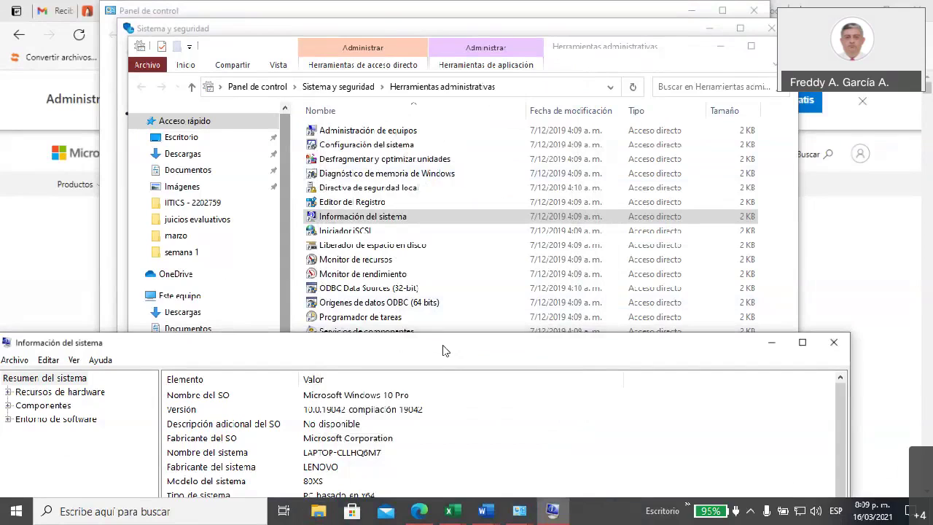
left_click_drag(445, 349, 175, 429)
left_click(563, 421)
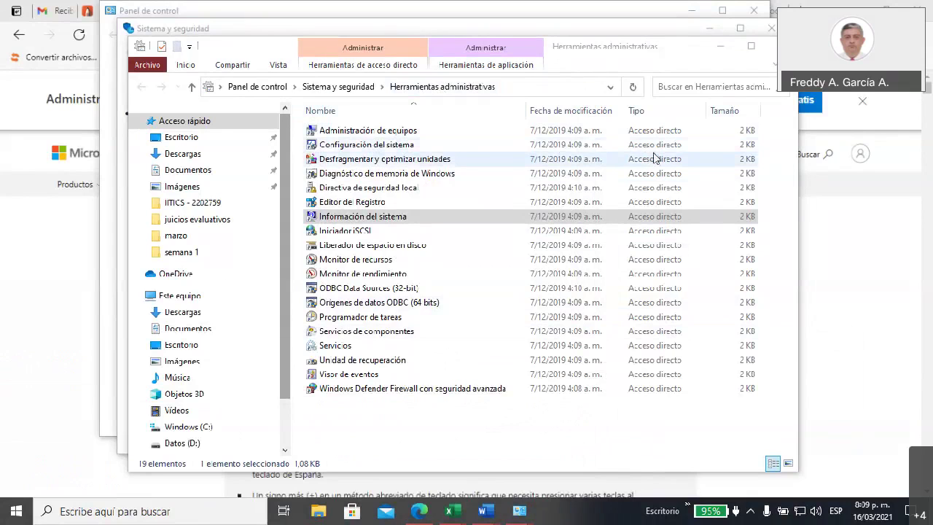
Open the properties of the Servicios shortcut in Herramientas administrativas and copy services.msc from its Destino path.
left_click(588, 47)
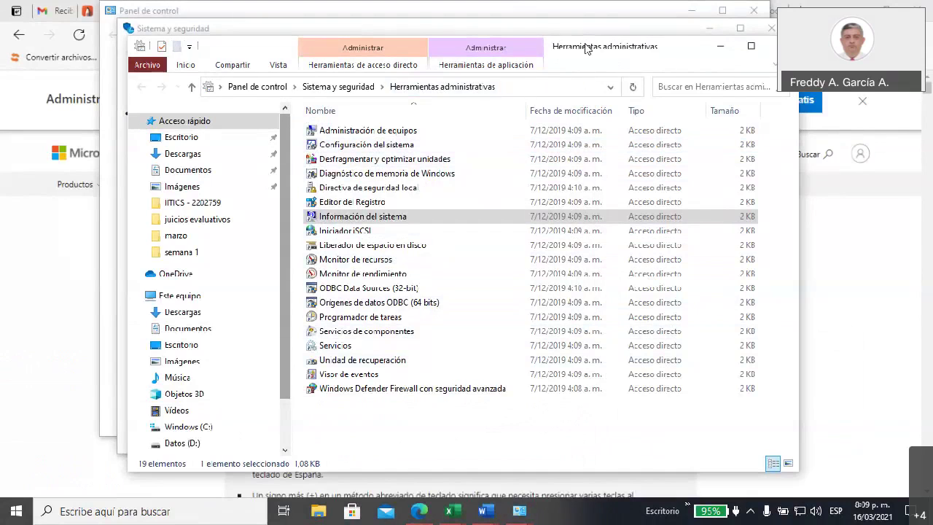
left_click_drag(587, 48, 485, 41)
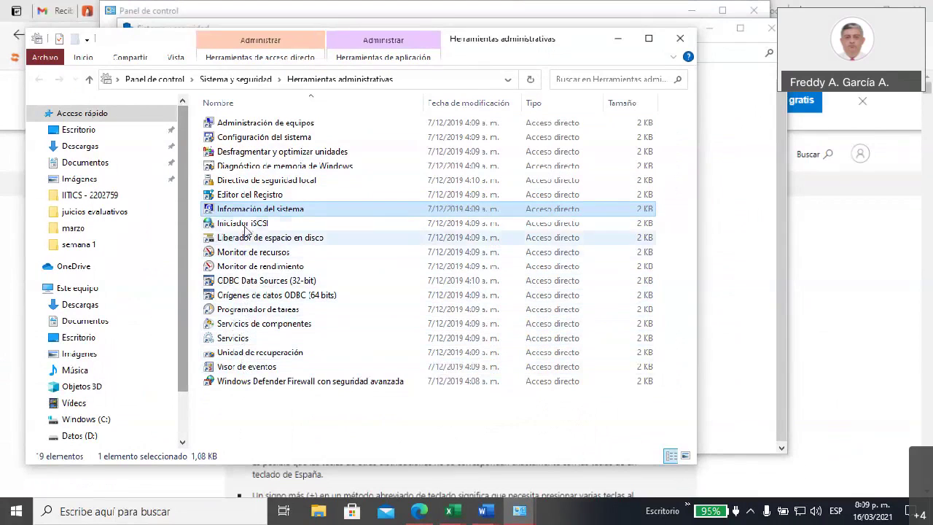
double_click(234, 338)
right_click(236, 341)
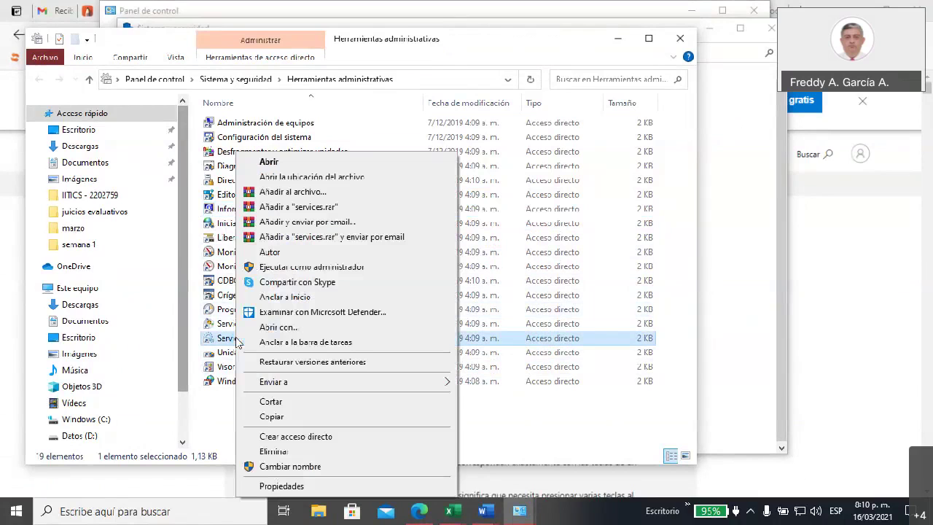
left_click(282, 485)
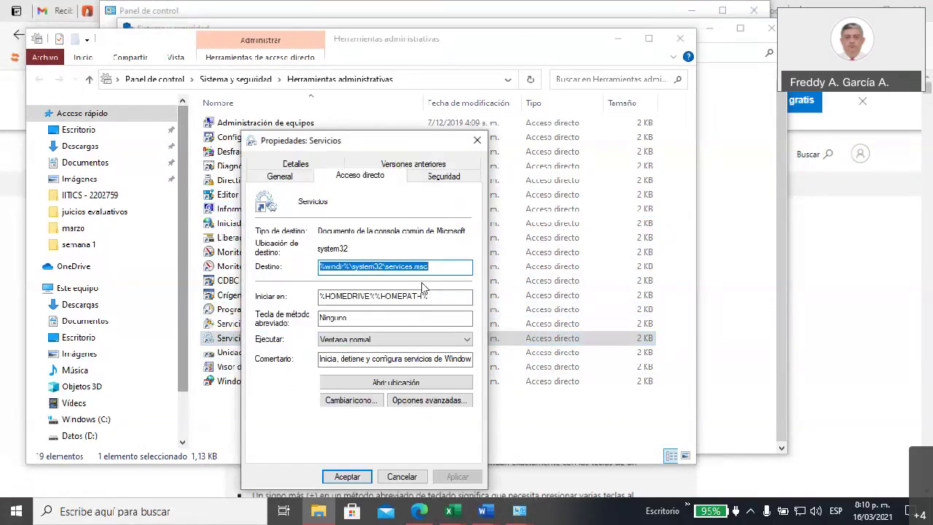
left_click(386, 266)
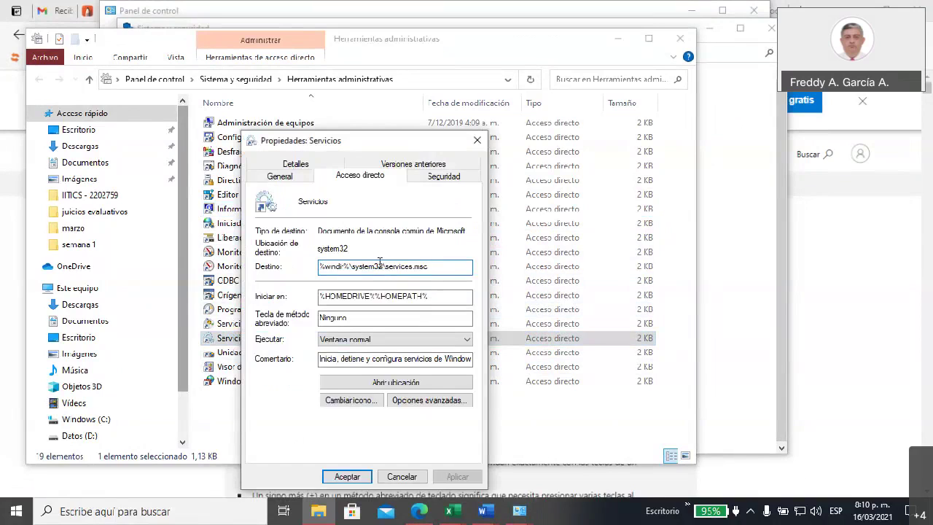
left_click_drag(386, 266, 431, 267)
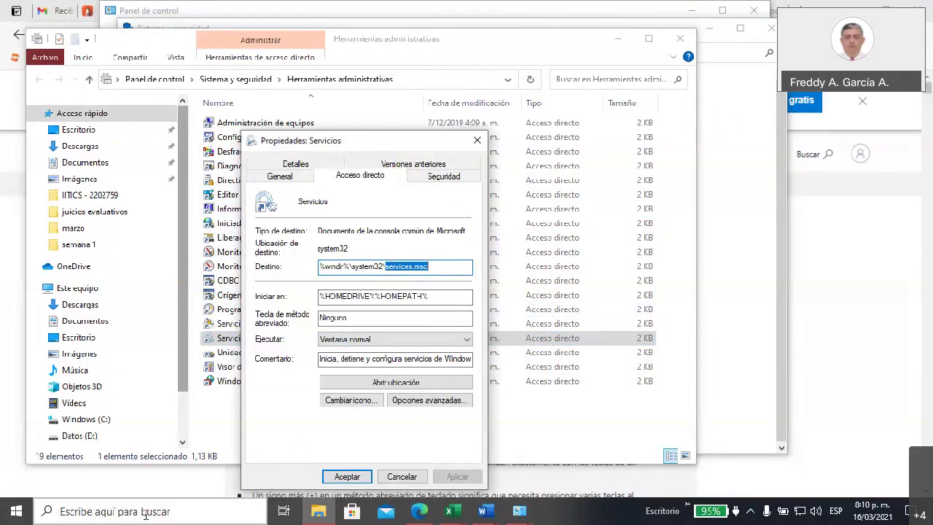
Launch the Servicios console by pasting services.msc into the Run dialog and running it.
key("super+r")
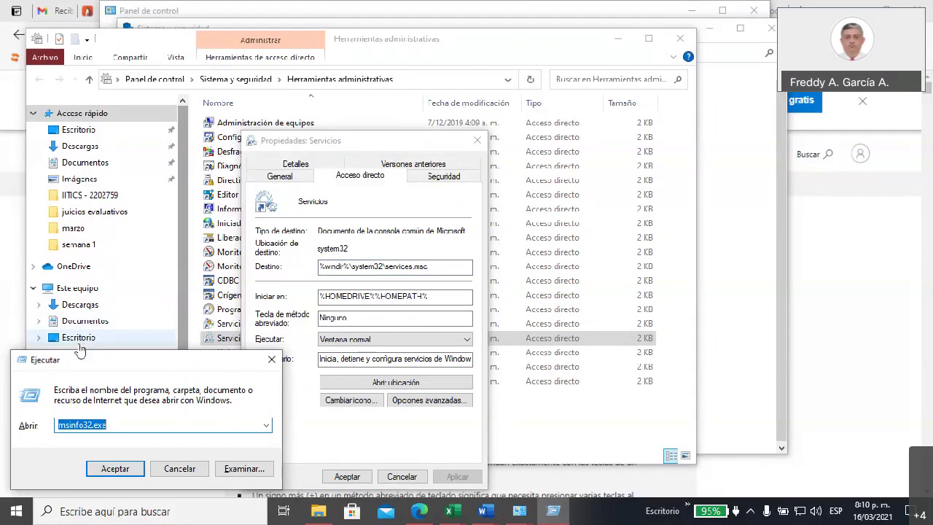
left_click_drag(86, 362, 444, 149)
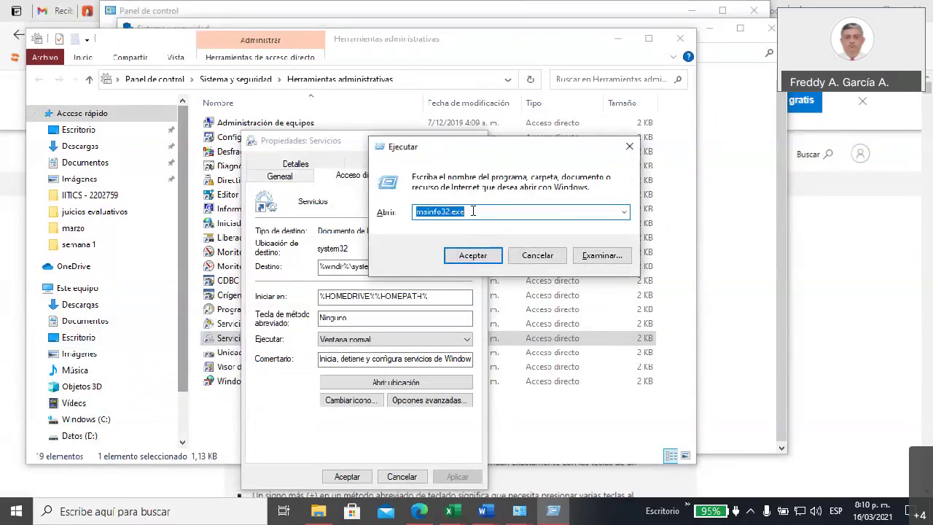
type("services.msc")
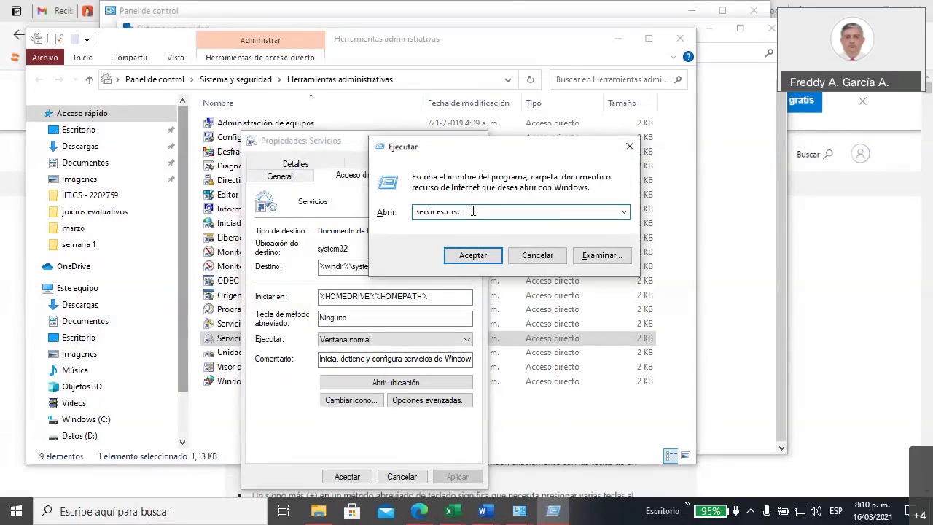
key("ctrl+z")
left_click(483, 212)
mouse_move(415, 211)
left_mouse_down()
mouse_move(475, 211)
mouse_move(408, 211)
left_mouse_up()
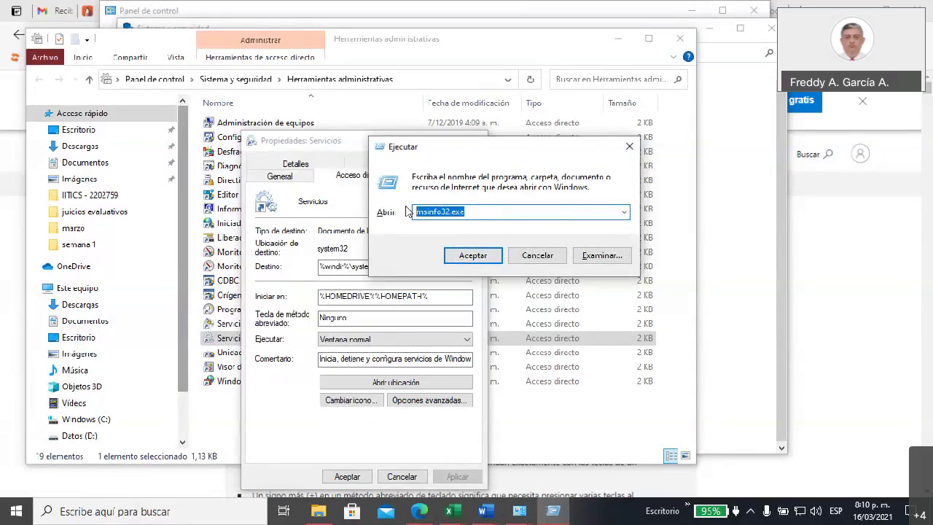
key("ctrl+v")
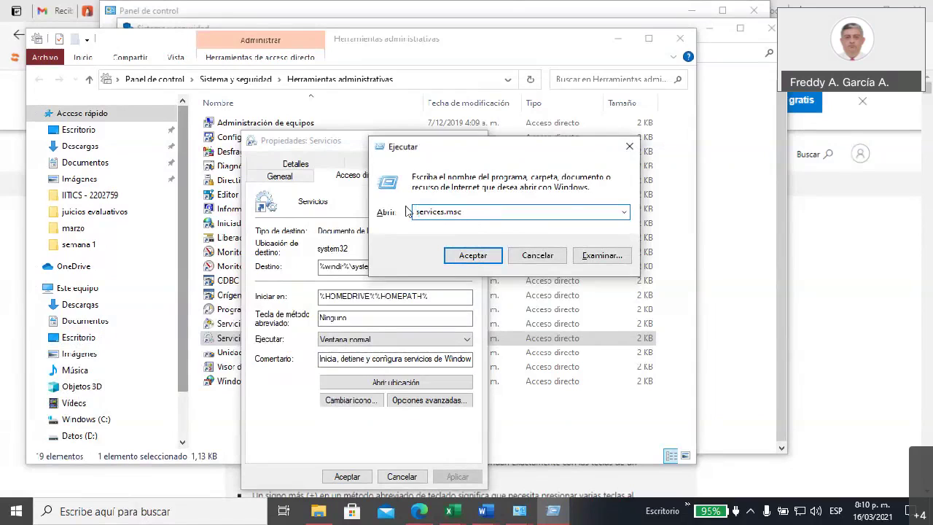
left_click(477, 260)
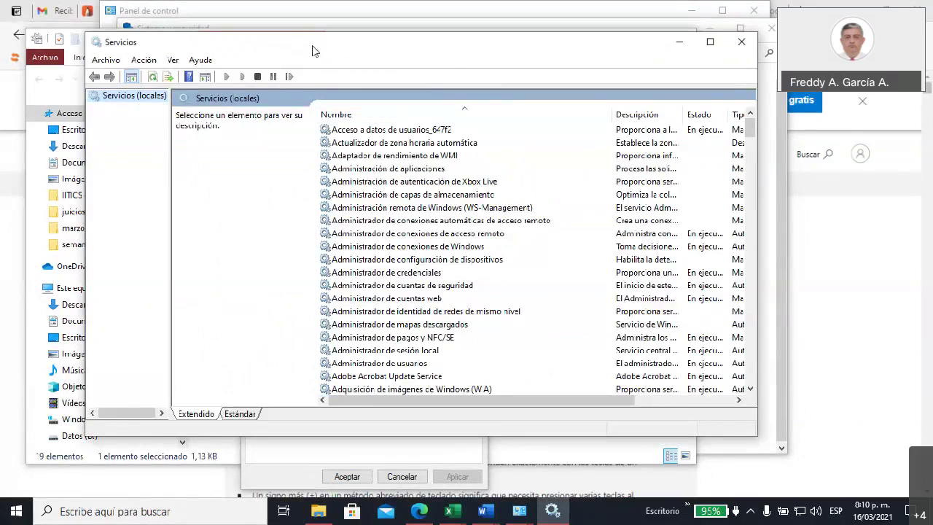
Select the Administrador de cuentas de seguridad service, widen the window to show Tipo de inicio, and read the service's description.
left_click_drag(316, 53, 274, 58)
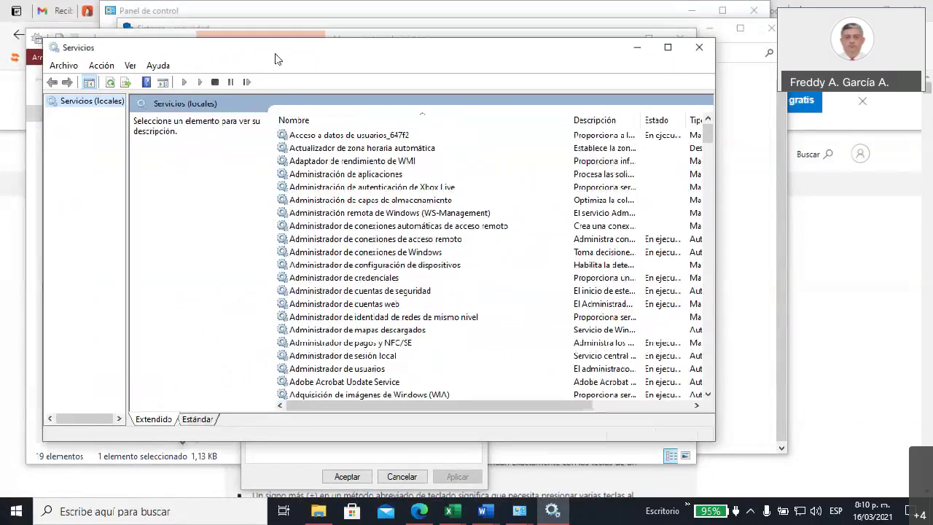
left_click(376, 291)
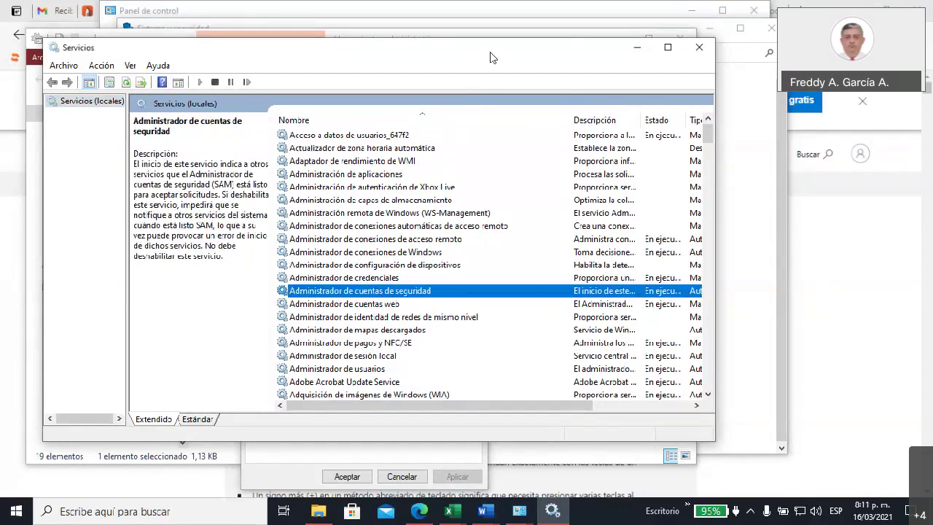
left_click_drag(490, 57, 399, 61)
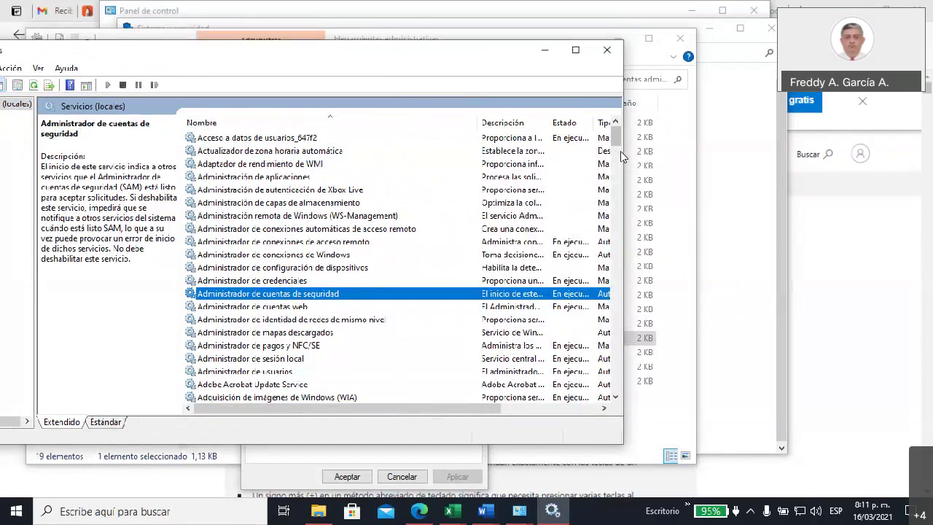
left_click_drag(623, 150, 696, 150)
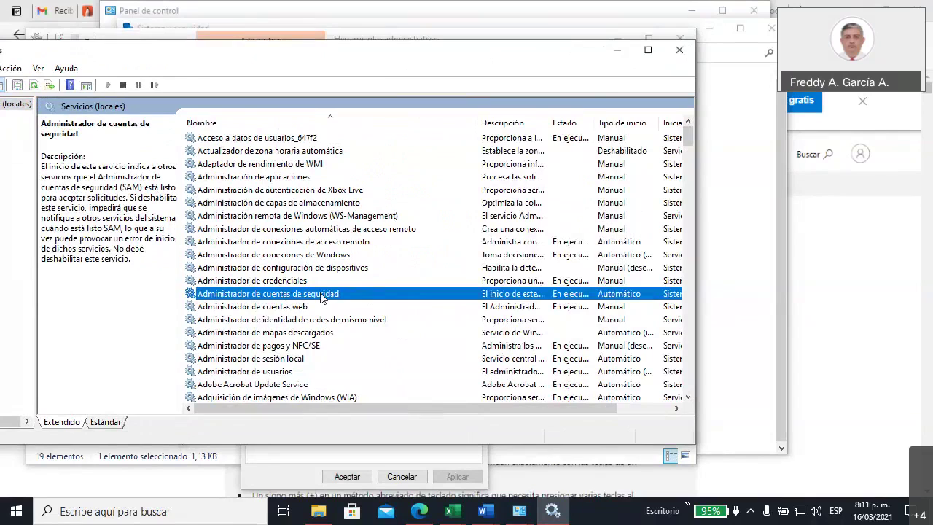
left_click(41, 165)
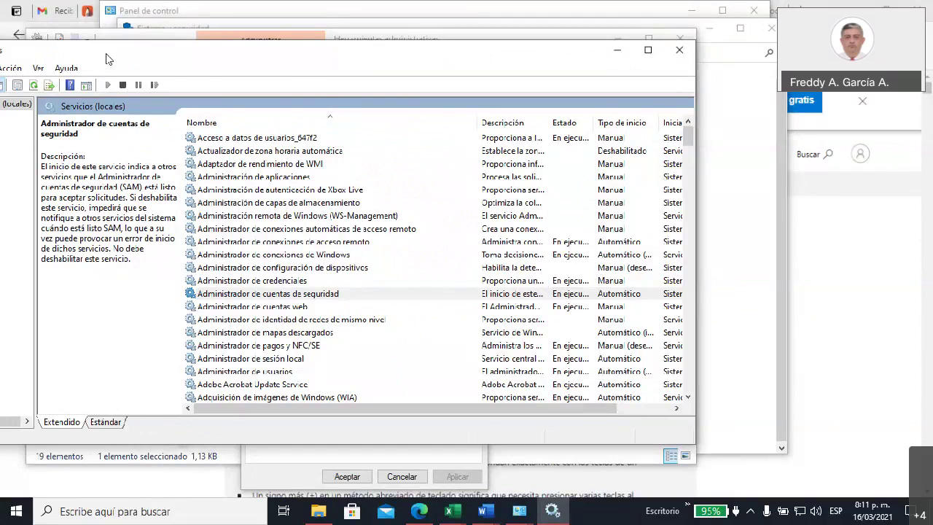
left_click_drag(108, 58, 242, 83)
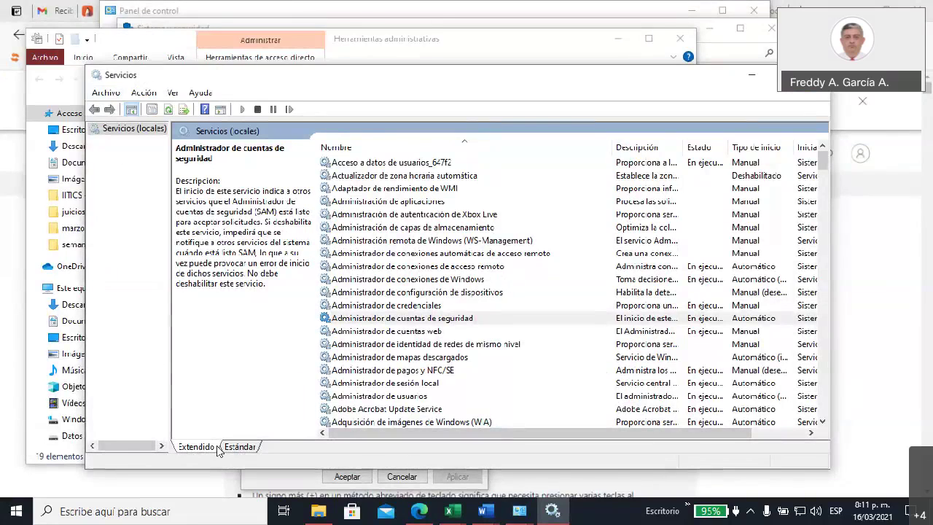
Launch Configuración del sistema by running msconfig from the Run dialog, and move its window down over the Servicios console.
key("super+r")
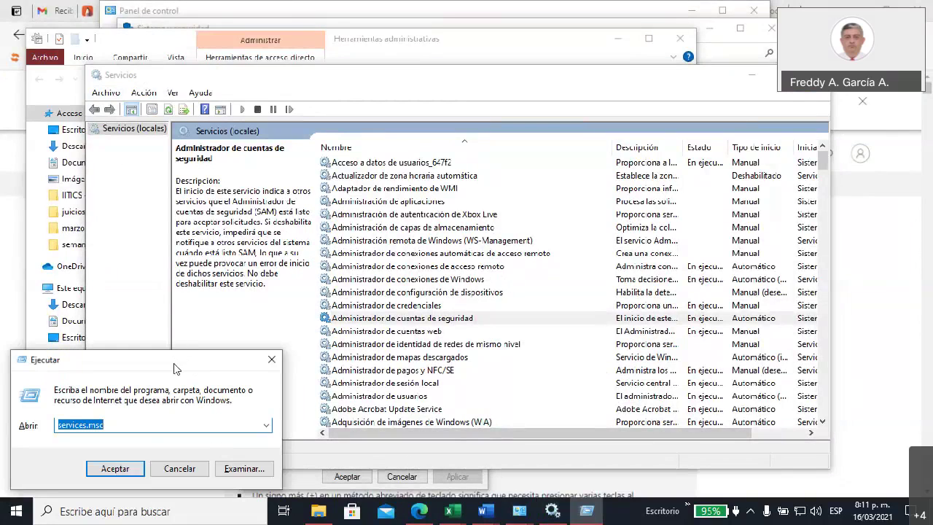
left_click_drag(254, 371, 462, 282)
left_click_drag(368, 270, 517, 164)
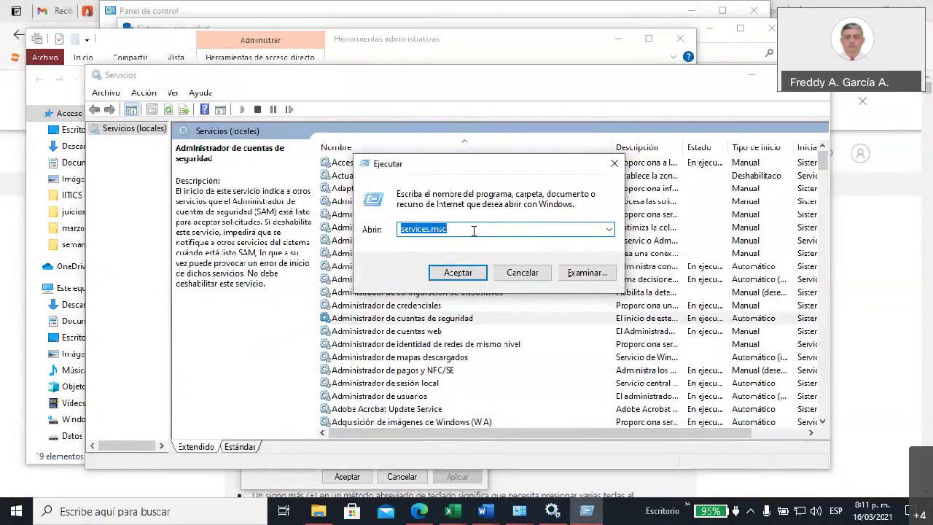
type("msco")
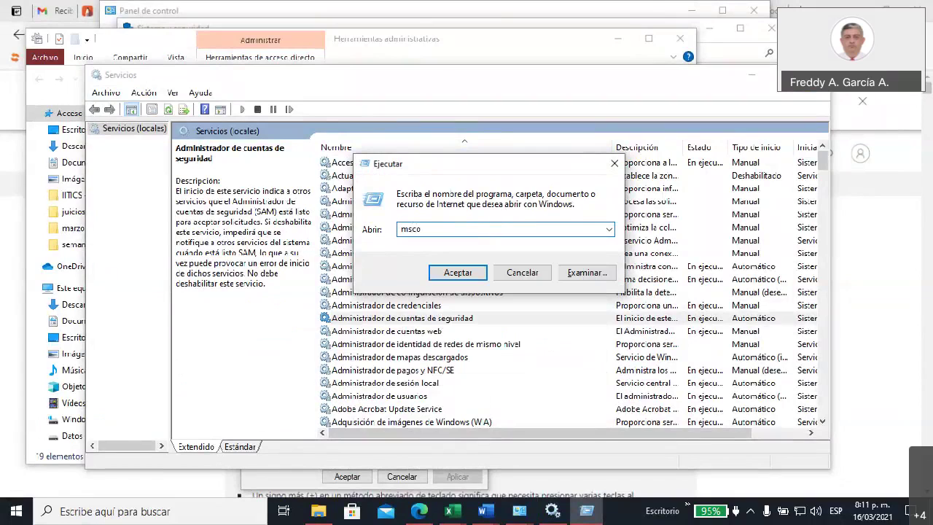
type("nfig")
key("Return")
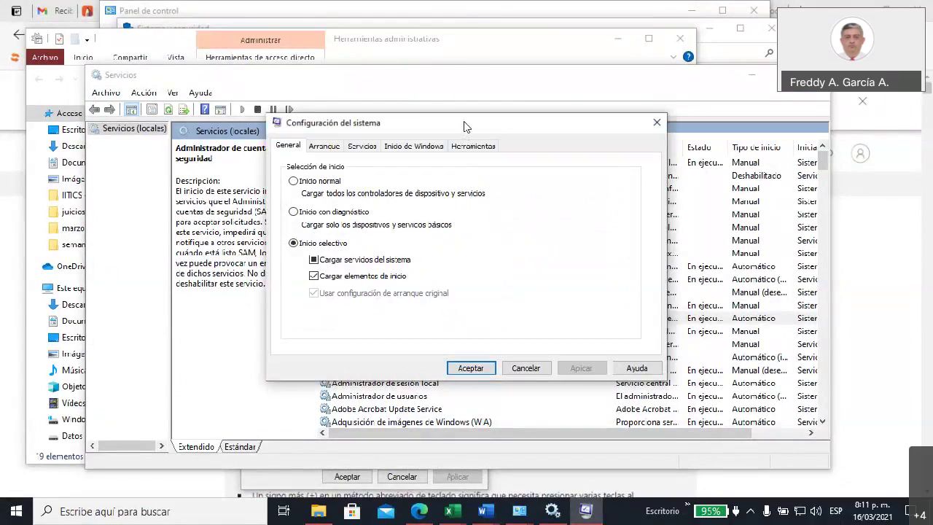
left_click_drag(466, 128, 429, 206)
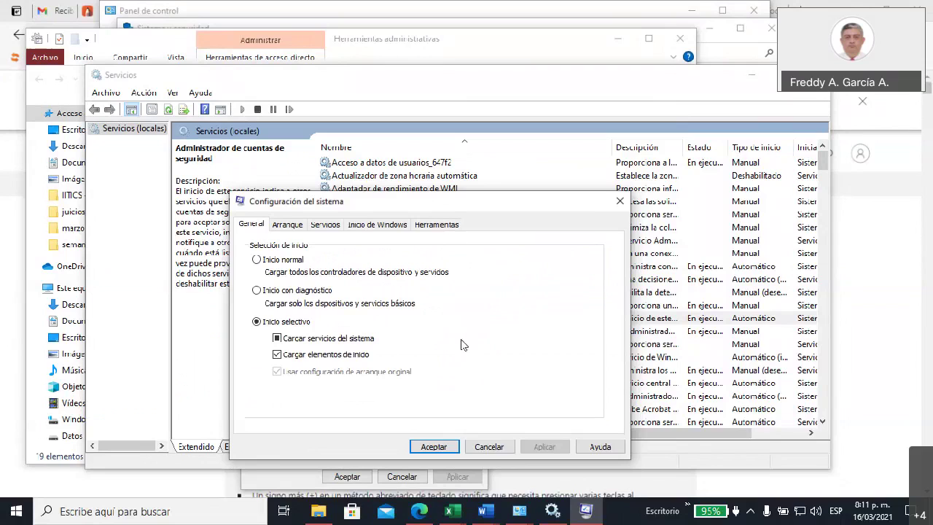
Bring Herramientas administrativas forward to review its list of tools, and minimize that window.
mouse_move(523, 510)
left_click_drag(450, 201, 463, 220)
mouse_move(519, 510)
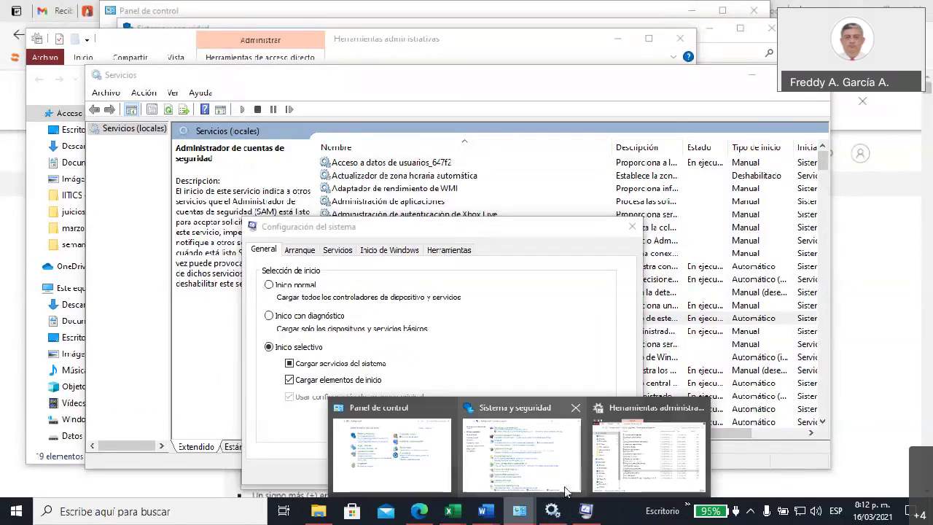
left_click(604, 485)
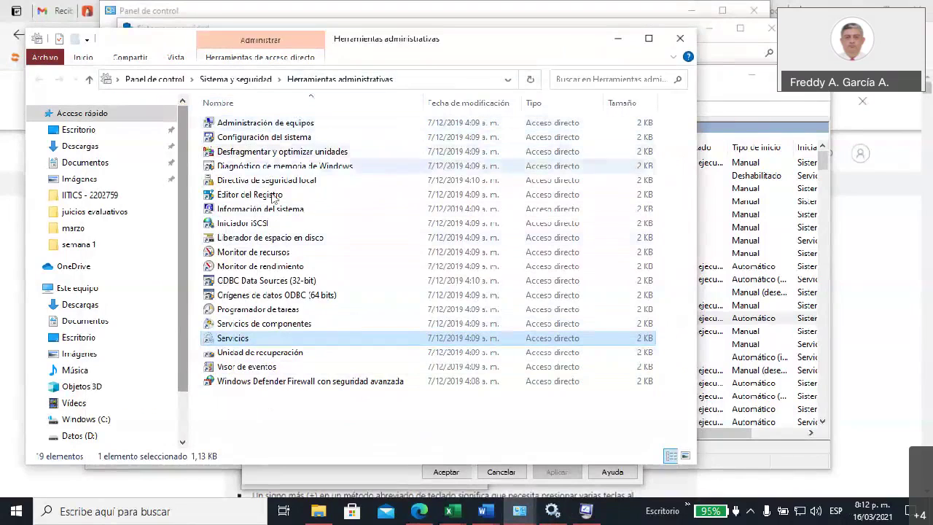
left_click(616, 43)
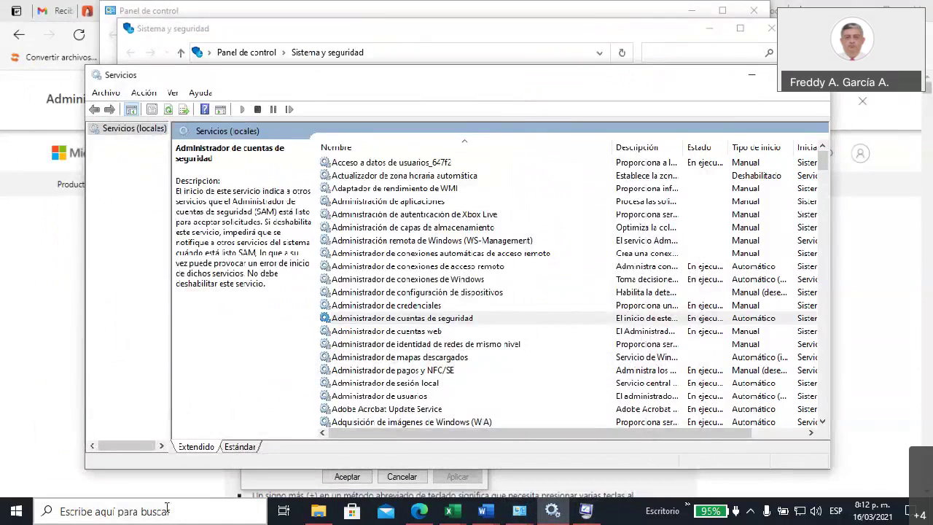
Reopen the Run dialog, run the remembered msconfig command again, and reposition the Configuración del sistema window.
left_click(120, 515)
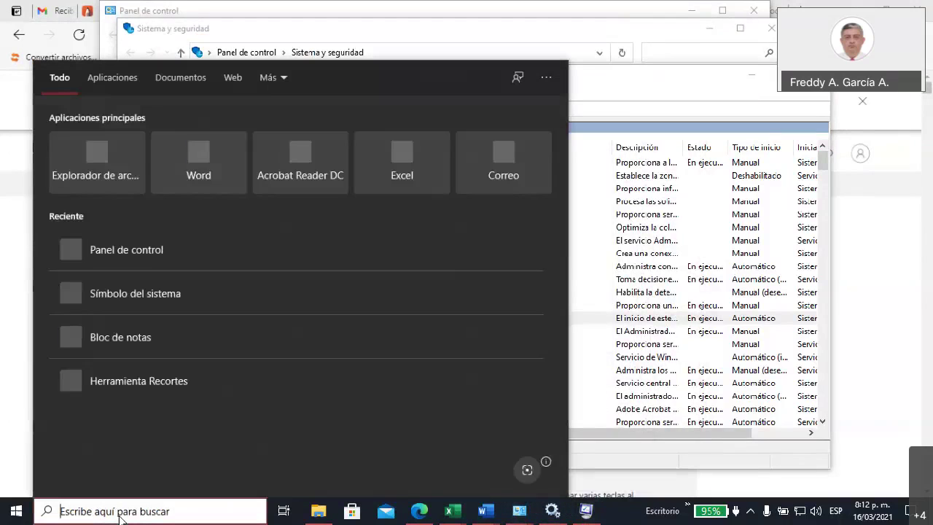
key("super+r")
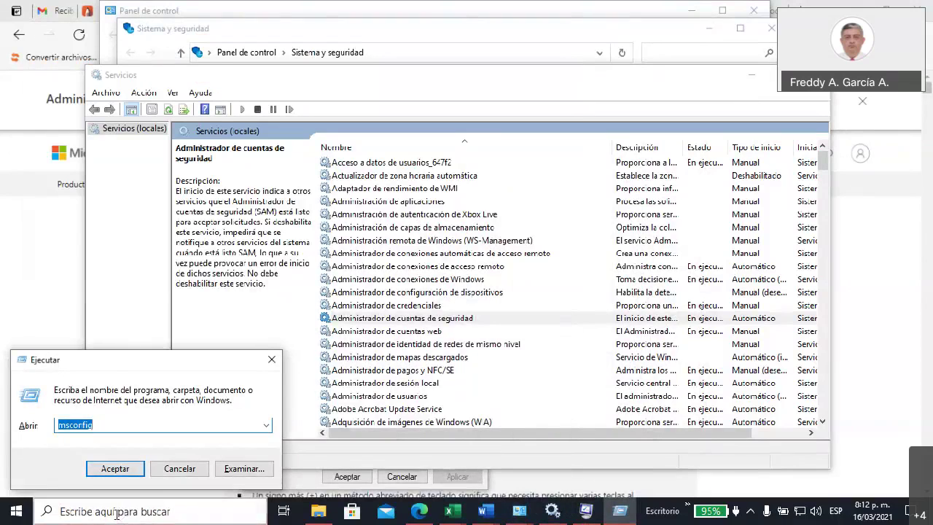
left_click_drag(132, 358, 467, 191)
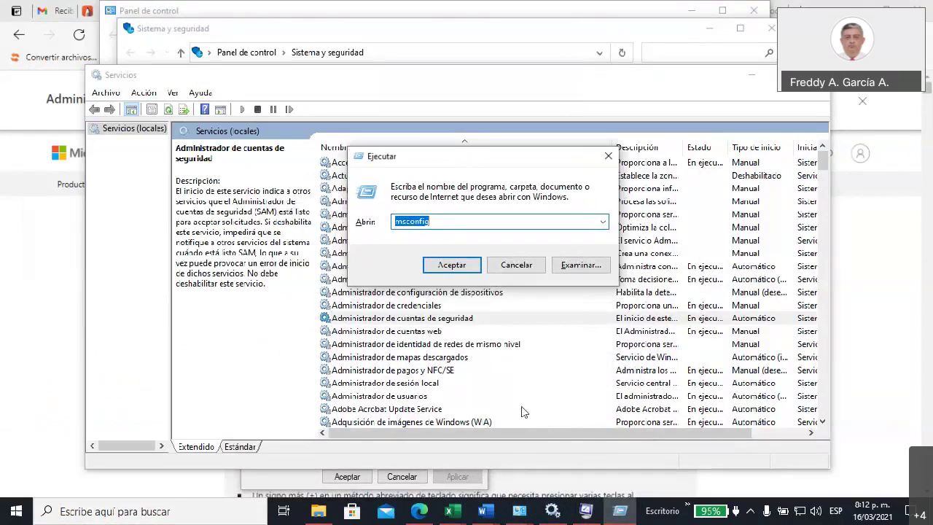
left_click(453, 266)
left_click_drag(326, 92, 453, 124)
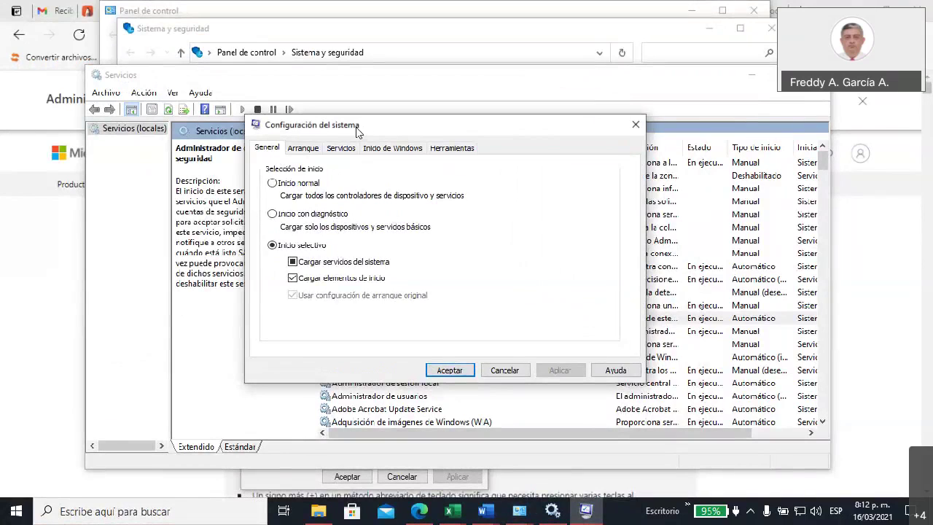
Examine the Inicio de Windows, Arranque, Servicios and Herramientas sections of Configuración del sistema.
left_click(386, 150)
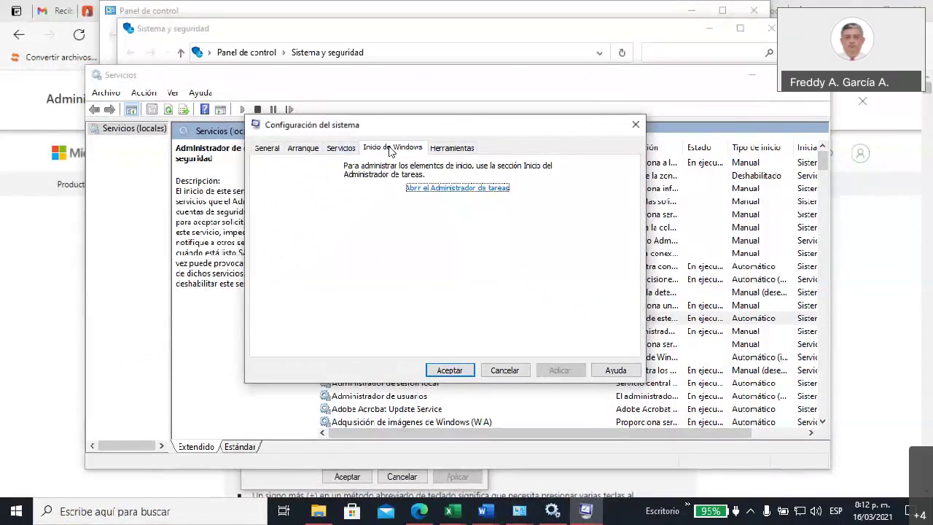
left_click(306, 151)
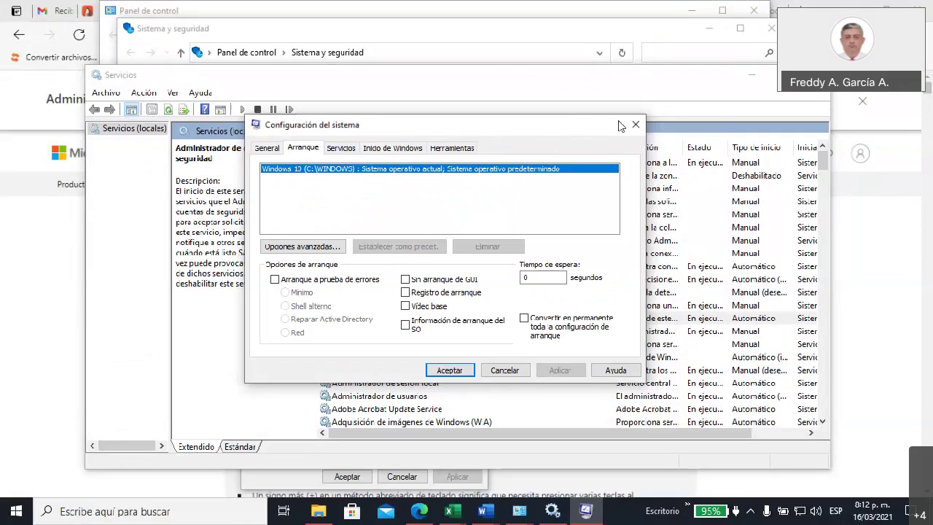
left_click(376, 150)
left_click(342, 149)
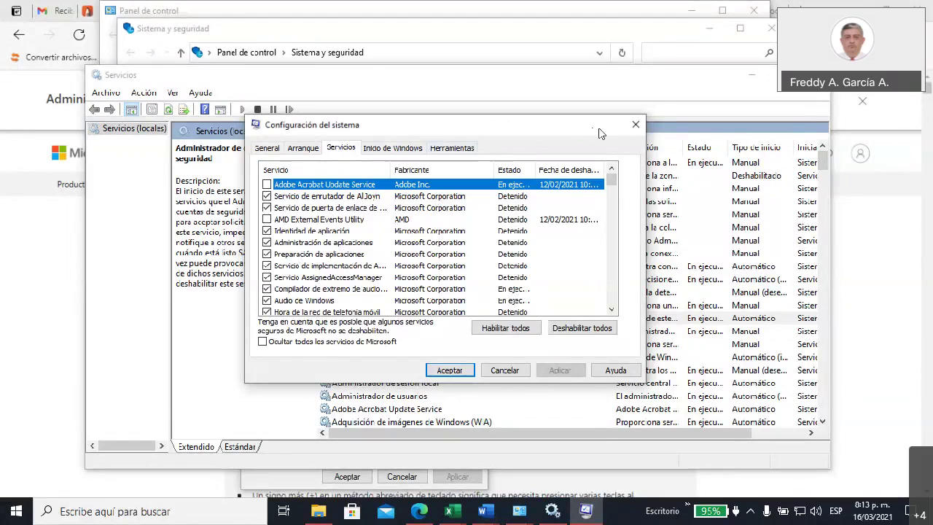
left_click(453, 150)
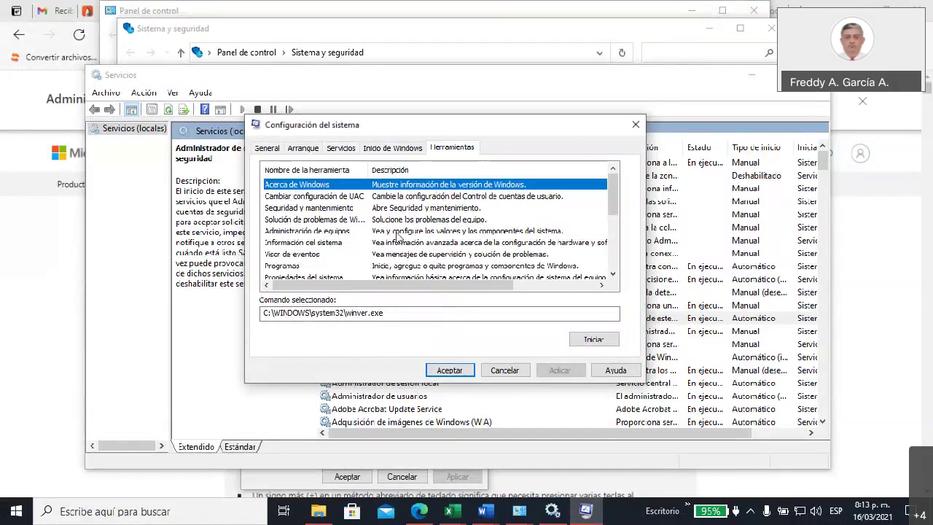
Open Administrador de tareas from the Inicio de Windows section of Configuración del sistema.
left_click(392, 148)
left_click(421, 189)
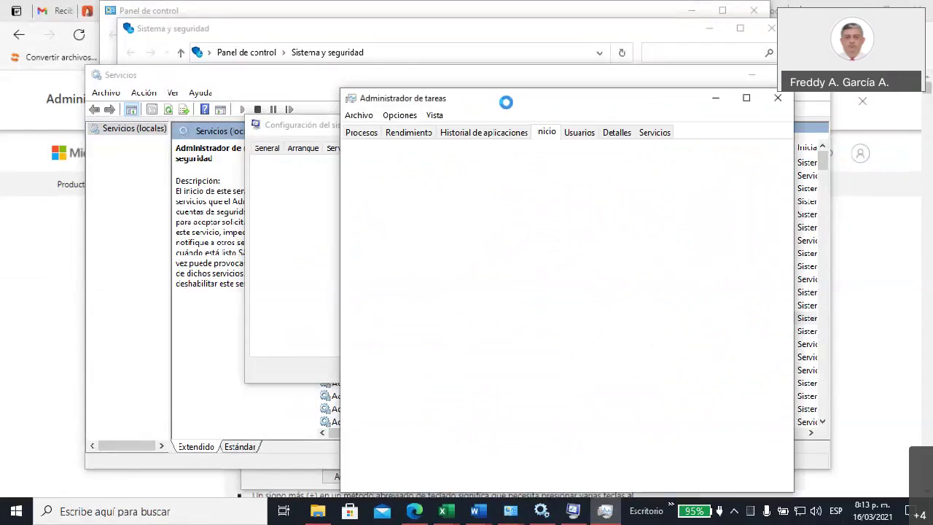
Reposition Administrador de tareas, review its full list of startup programs, and close the window.
left_click_drag(514, 103, 409, 229)
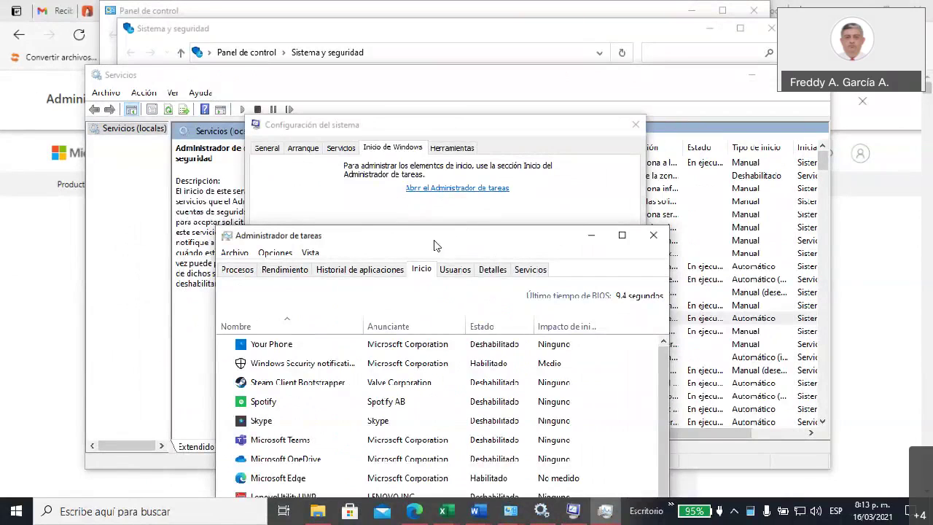
left_click_drag(418, 242, 399, 271)
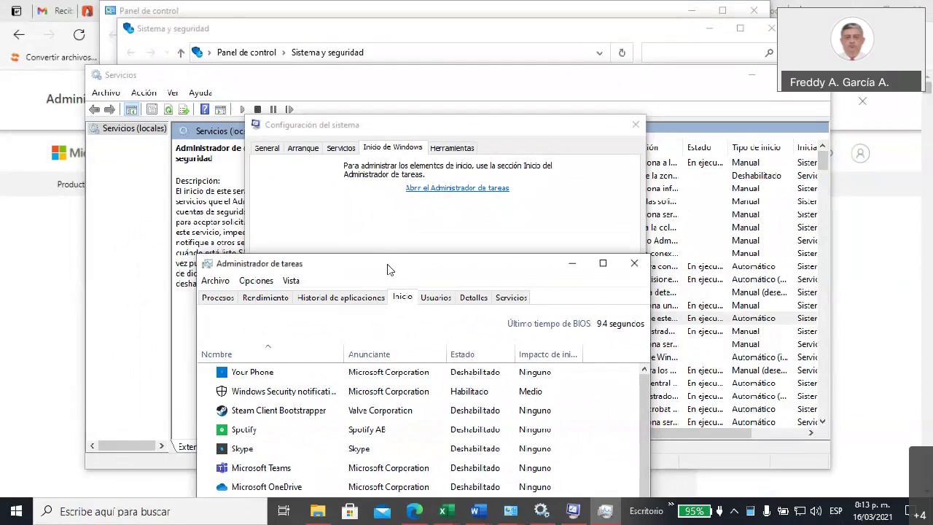
left_click_drag(388, 269, 368, 52)
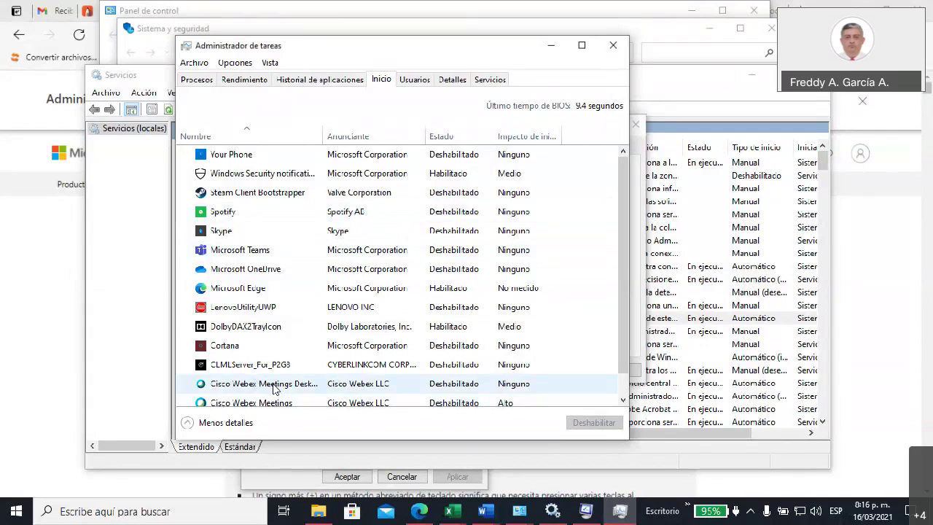
scroll(274, 388, "down", 1)
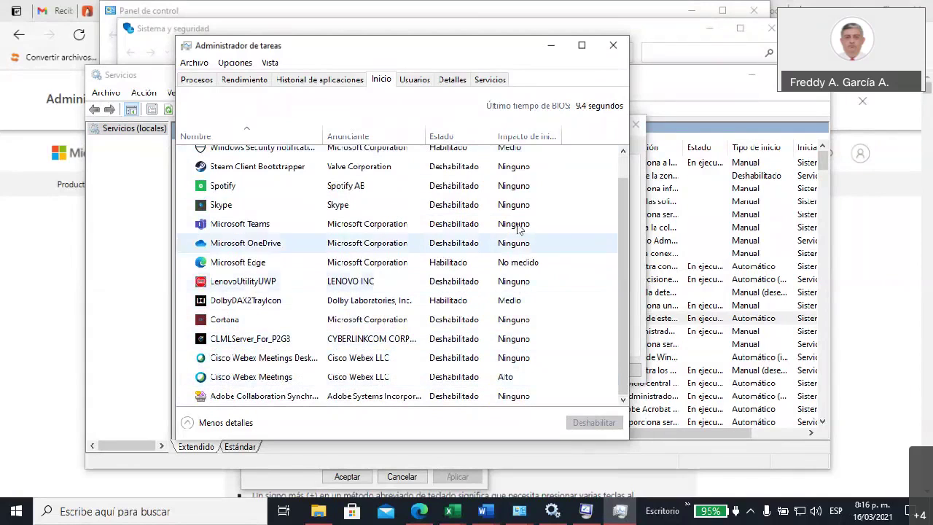
left_click_drag(624, 240, 625, 185)
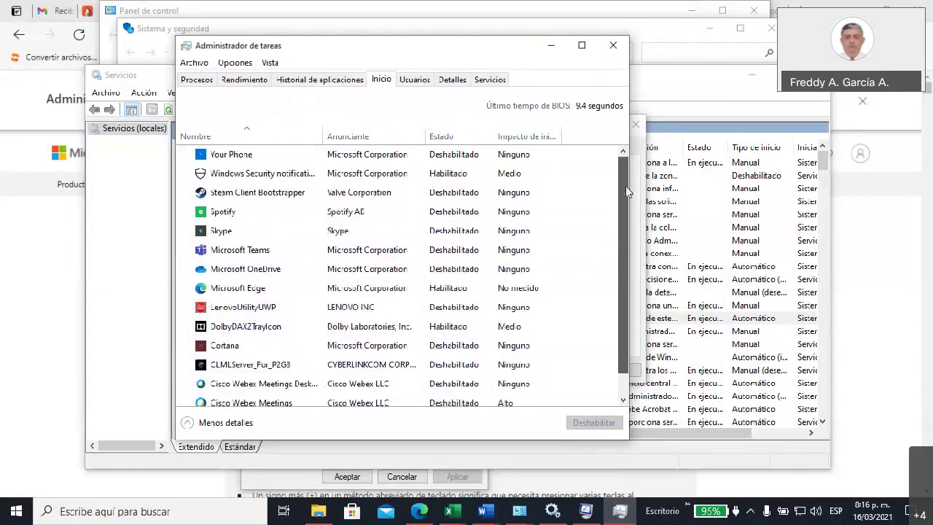
left_click(613, 45)
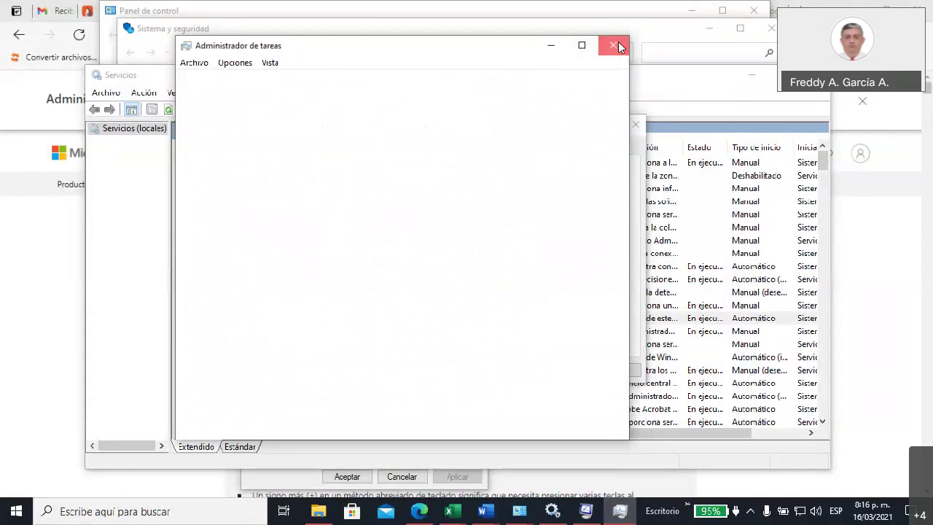
Close the Configuración del sistema and Servicios windows to uncover the properties of the Servicios shortcut.
left_click_drag(463, 130, 364, 159)
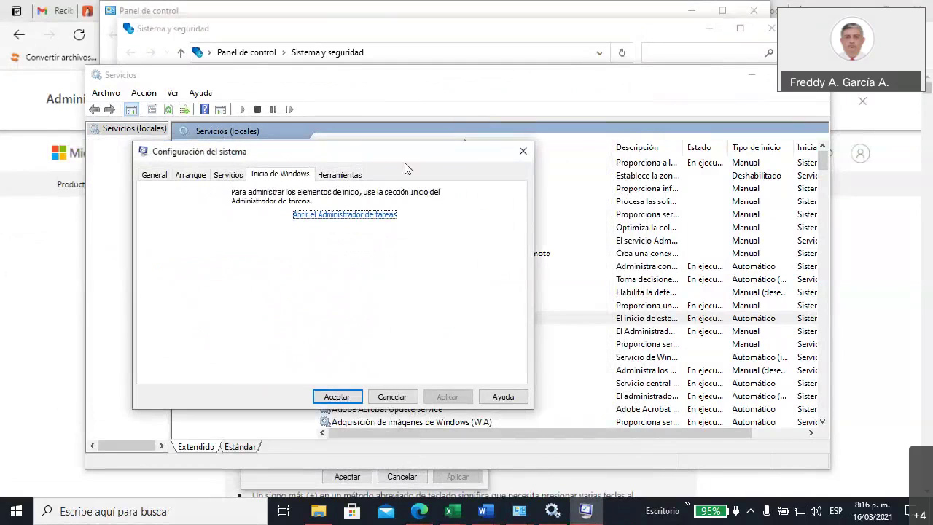
left_click(522, 152)
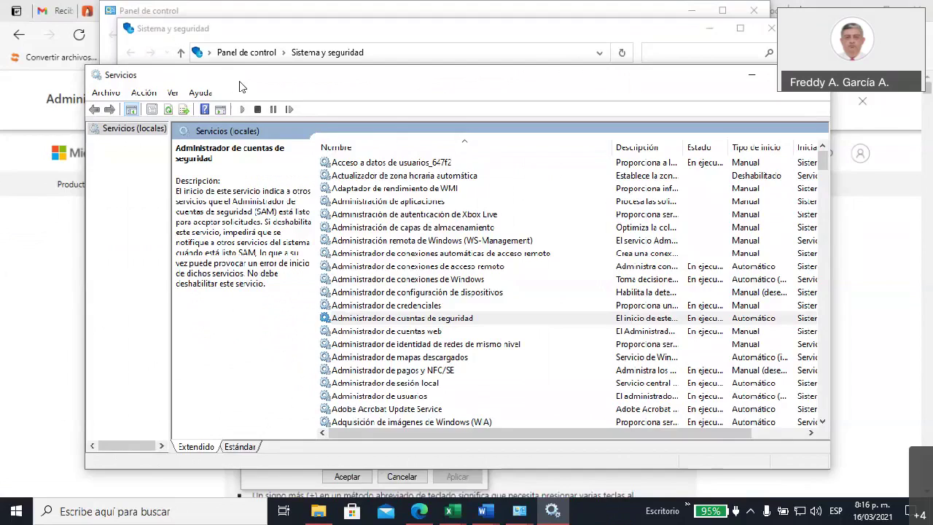
left_click_drag(242, 86, 178, 468)
left_click_drag(478, 466, 318, 302)
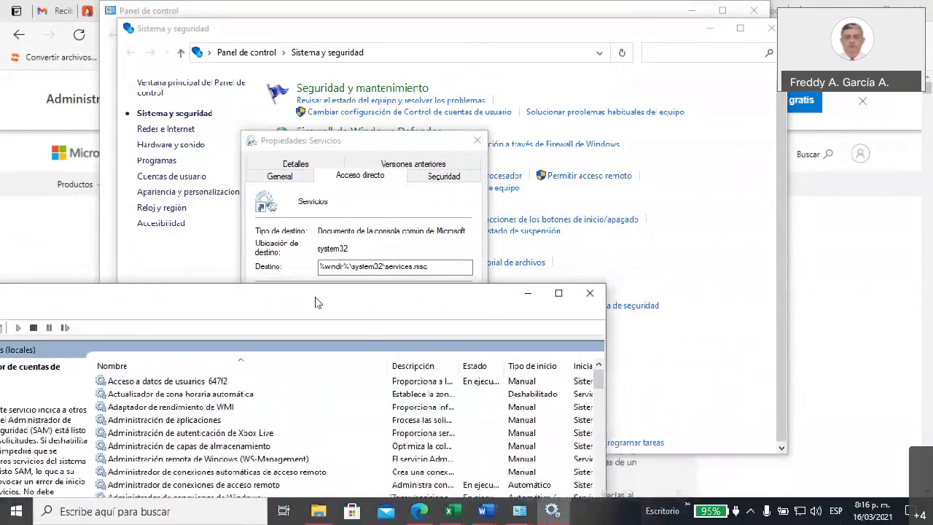
left_click(589, 292)
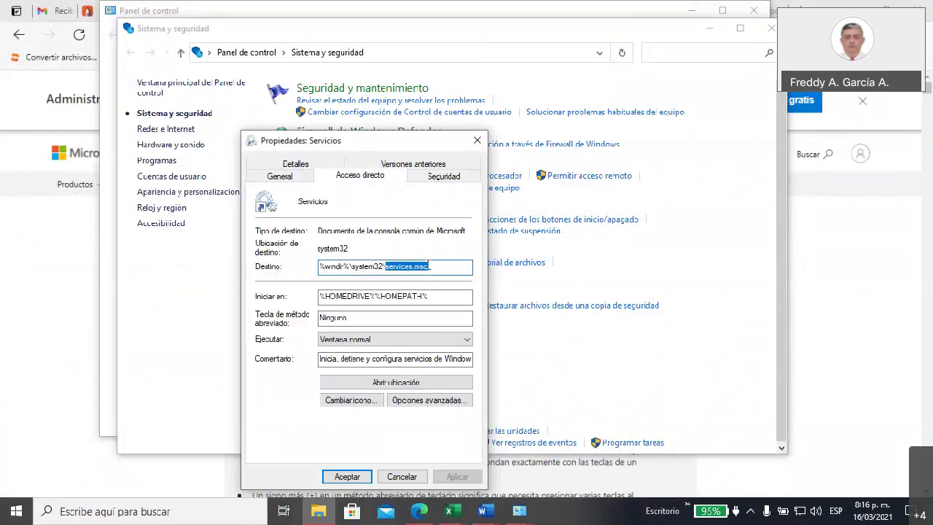
Highlight services.msc in the Servicios shortcut's target path and close its properties.
left_click(387, 267)
left_click_drag(387, 266, 452, 249)
left_click(478, 140)
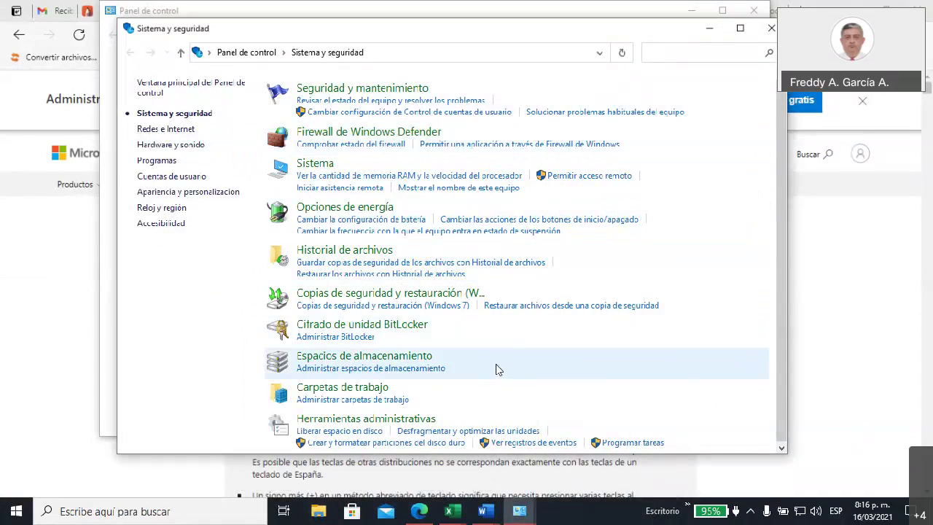
Open Herramientas administrativas, display the properties of Monitor de rendimiento, and copy perfmon.msc from its target path.
left_click(364, 419)
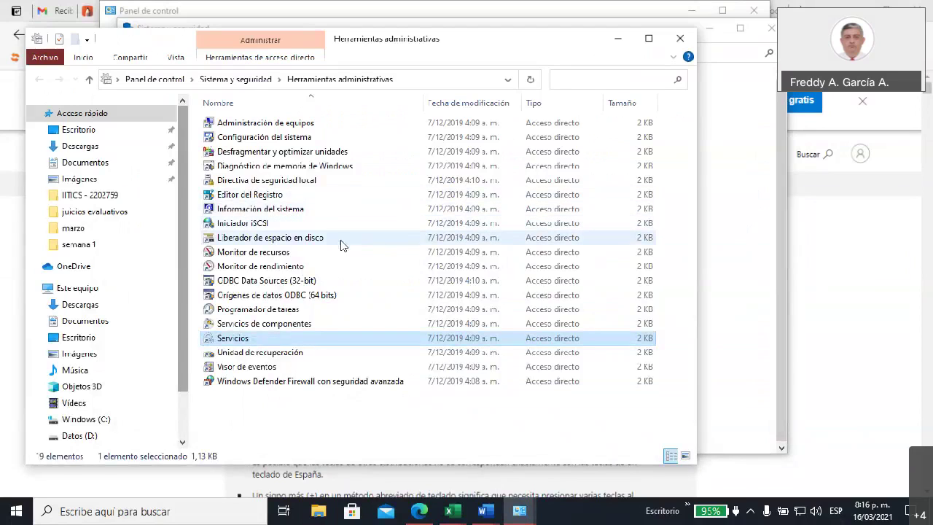
double_click(273, 269)
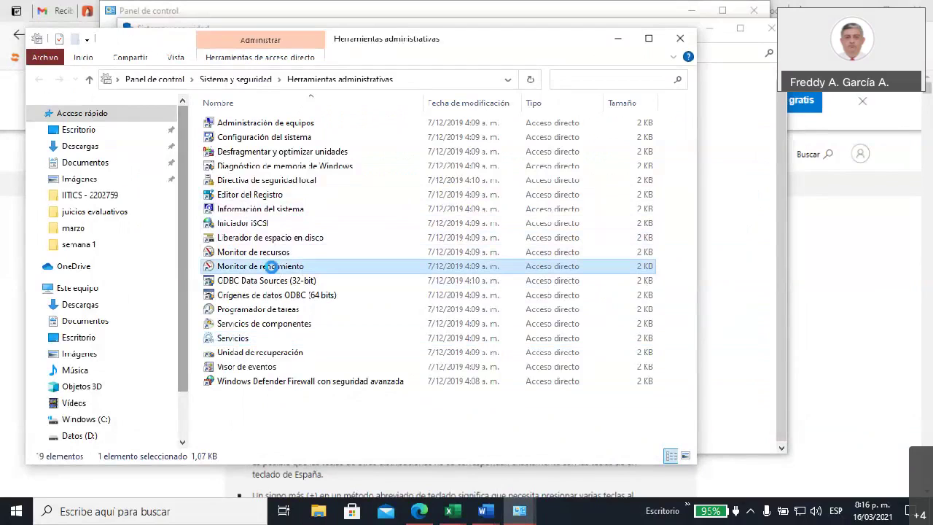
right_click(272, 267)
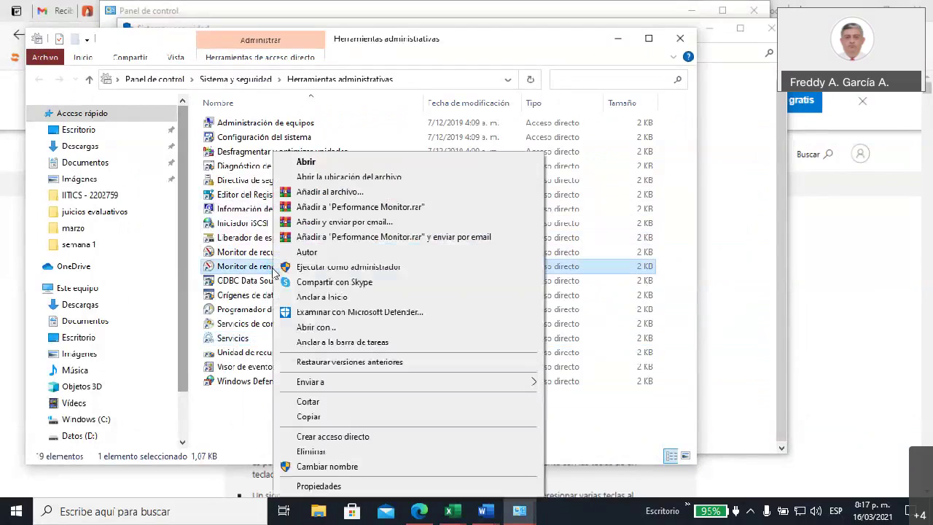
left_click(323, 486)
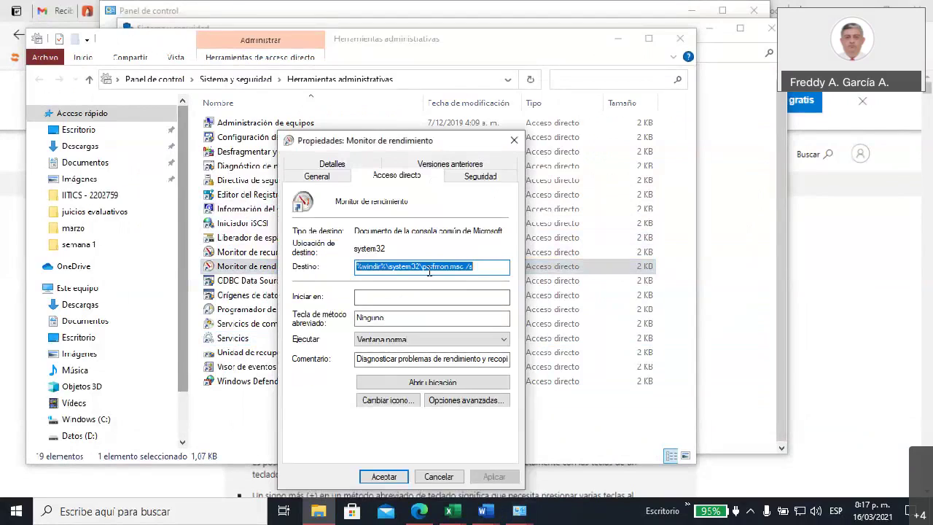
left_click(424, 267)
left_click_drag(423, 267, 464, 266)
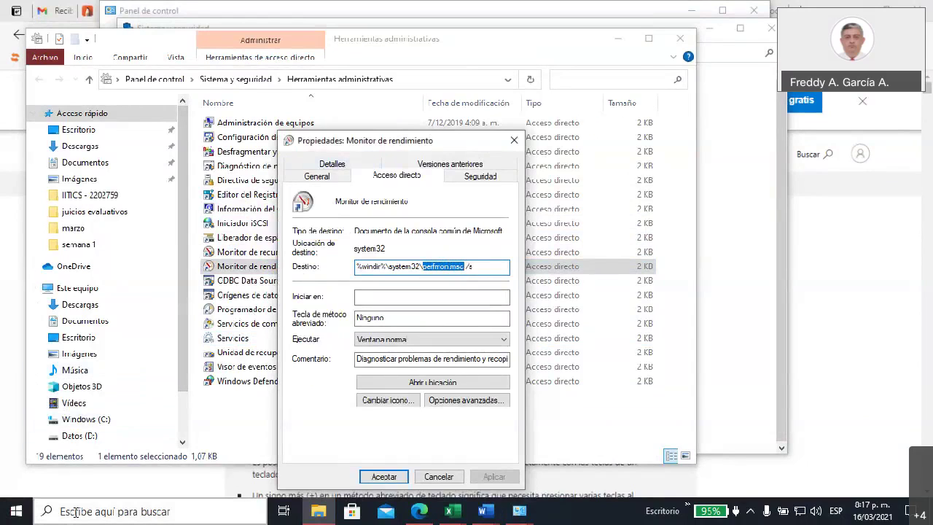
Run the copied command perfmon.msc from the Run dialog to launch Monitor de rendimiento.
key("super+r")
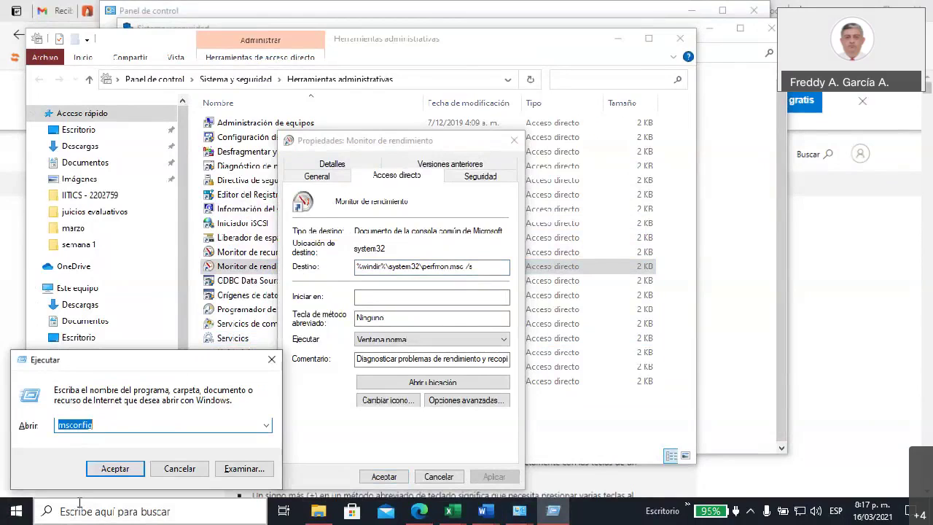
type("v")
key("BackSpace")
key("ctrl+v")
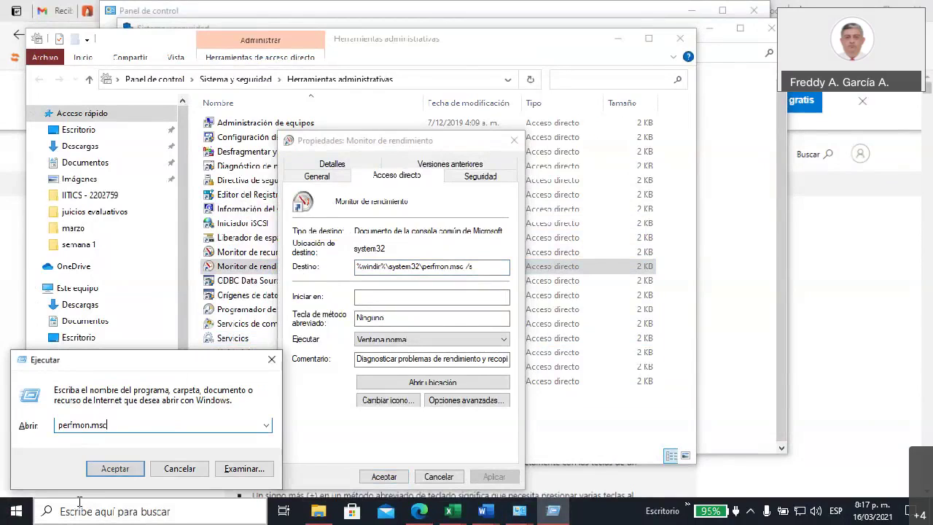
left_click_drag(218, 359, 618, 205)
left_click(483, 207)
left_click(548, 245)
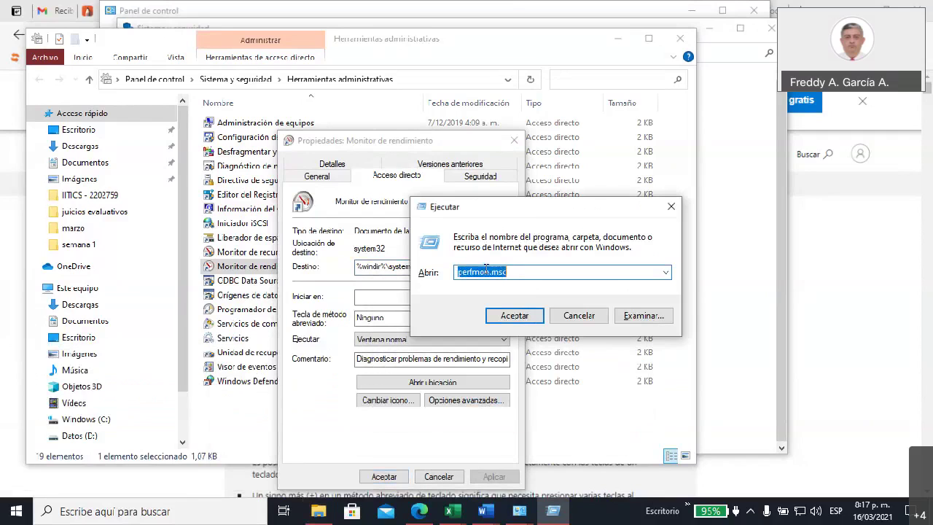
left_click_drag(518, 210, 595, 204)
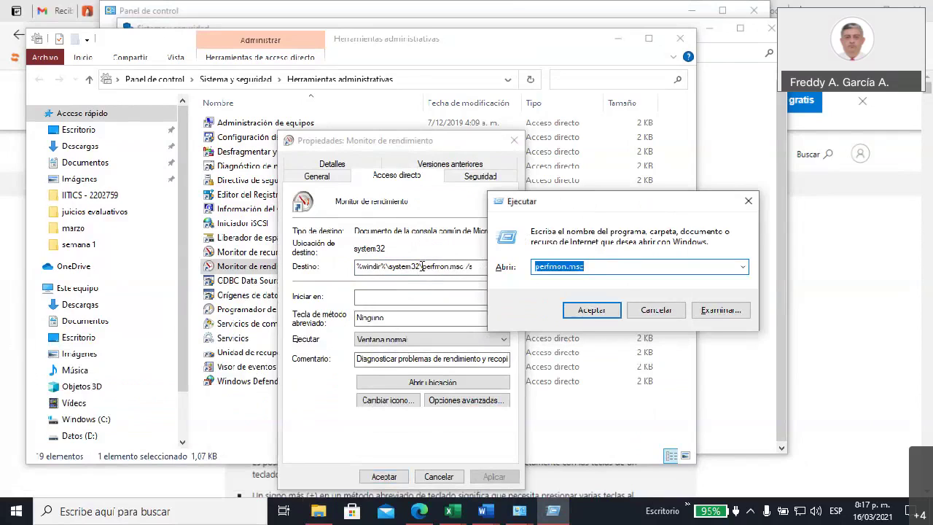
left_click_drag(594, 208, 489, 166)
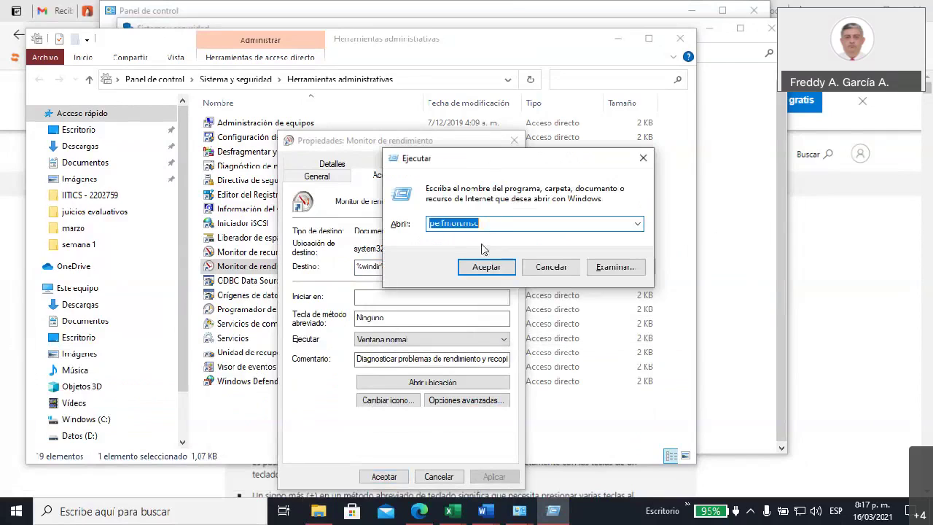
left_click(486, 267)
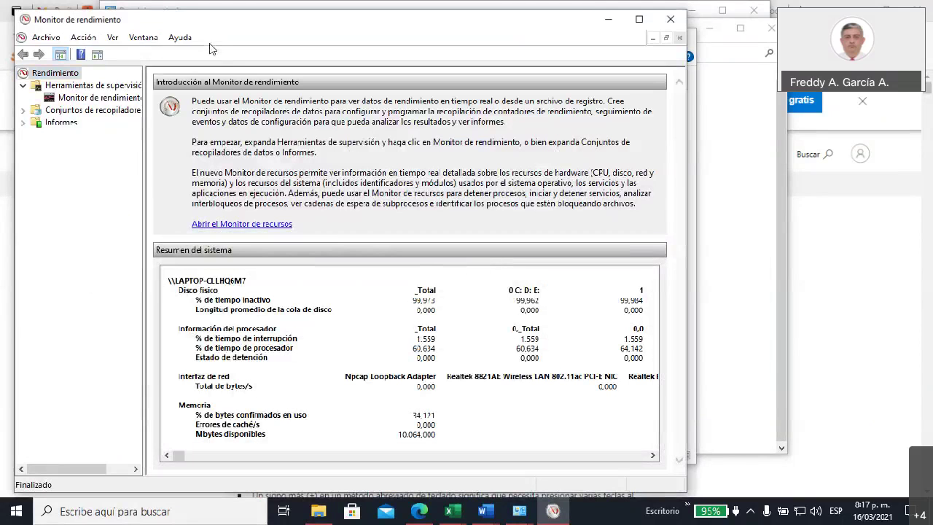
Examine the live processor graph under Herramientas de supervisión in Monitor de rendimiento and close the window.
left_click_drag(212, 24, 292, 200)
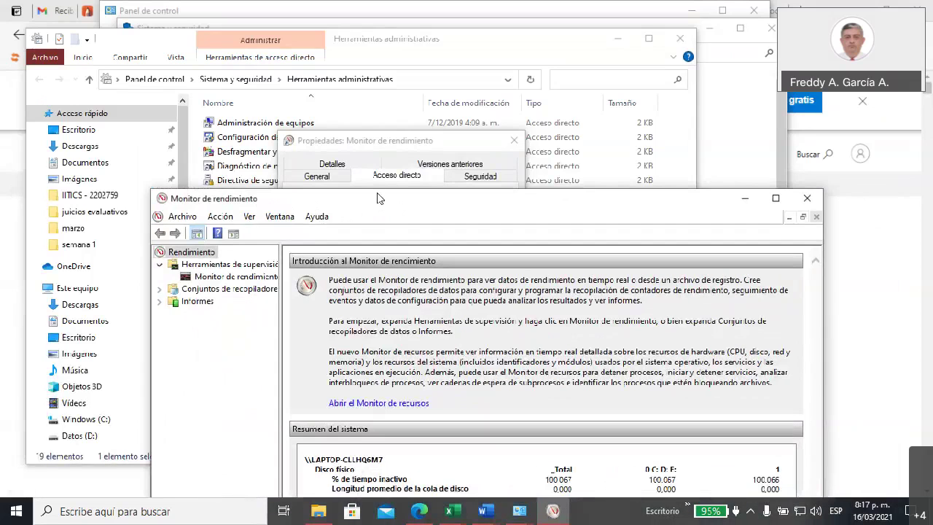
left_click_drag(378, 198, 362, 78)
left_click(219, 156)
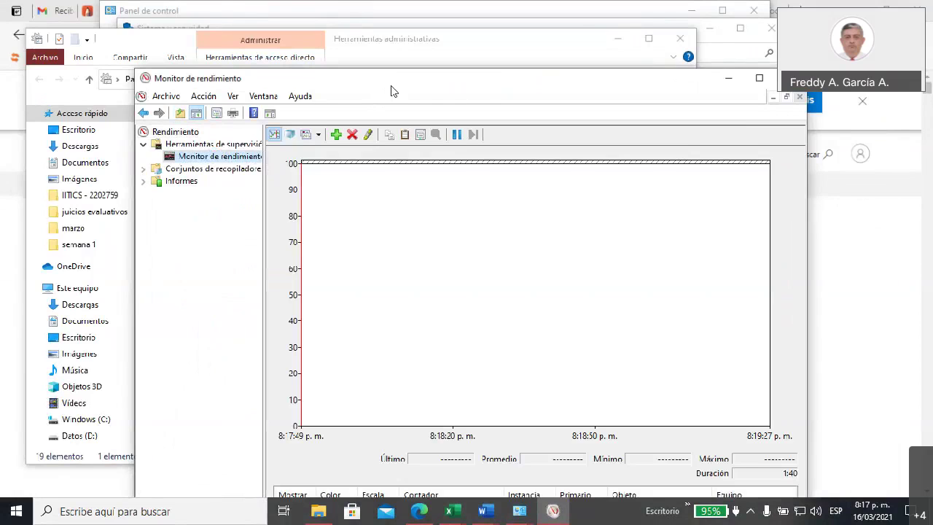
left_click_drag(390, 91, 308, 75)
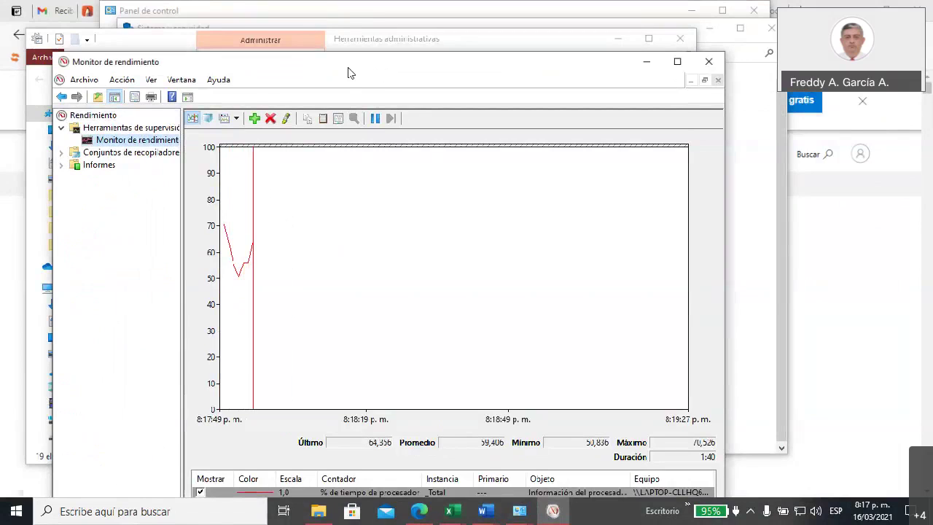
left_click_drag(347, 73, 319, 60)
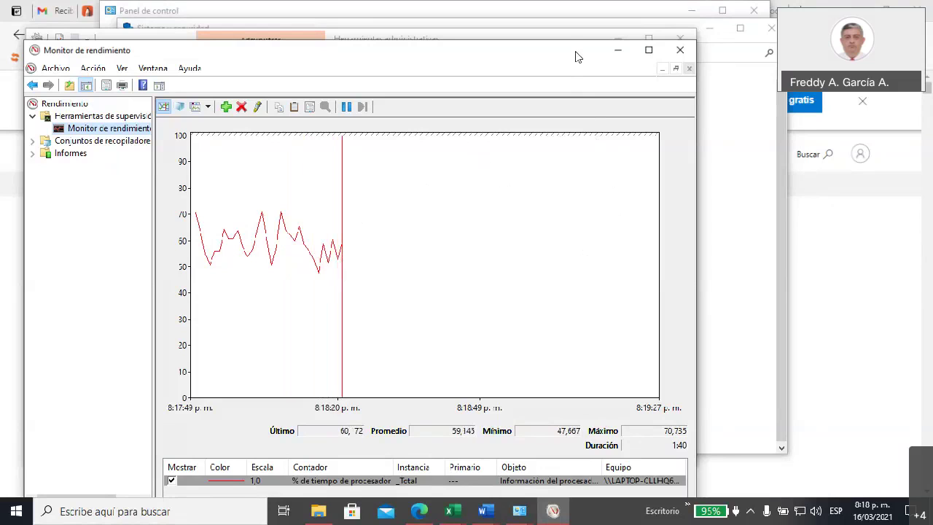
left_click_drag(576, 56, 540, 132)
left_click(638, 124)
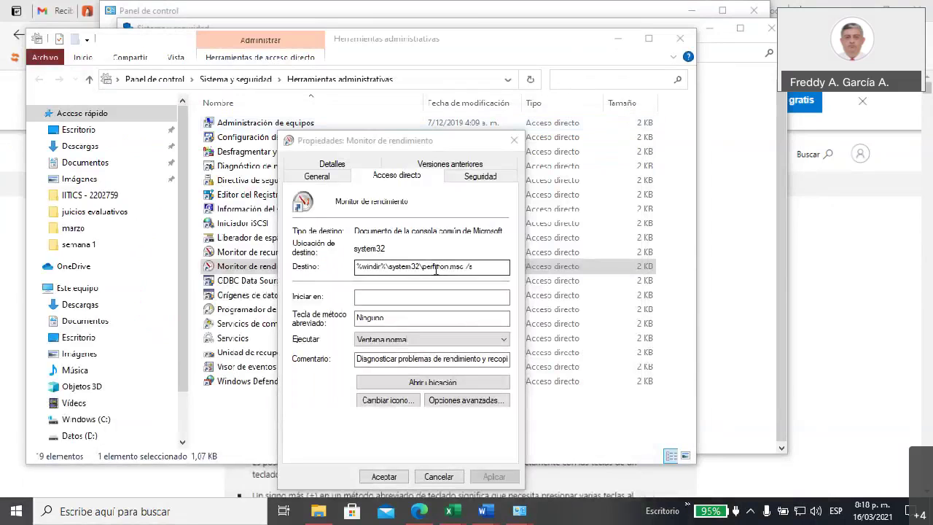
Highlight perfmon.msc and the %windir%\system32 part of the Monitor de rendimiento shortcut's target, and close its properties.
left_click(423, 265)
left_click_drag(422, 265, 459, 261)
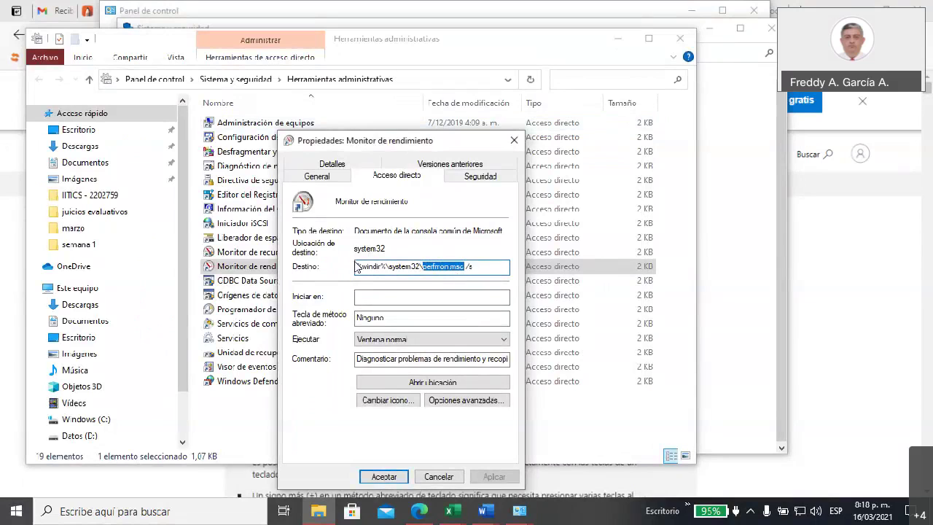
left_click_drag(356, 265, 421, 264)
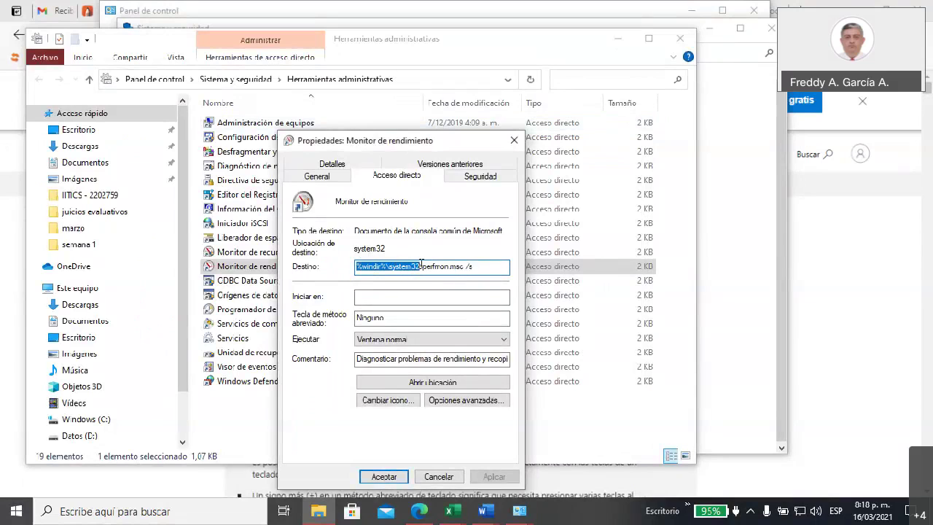
left_click(514, 140)
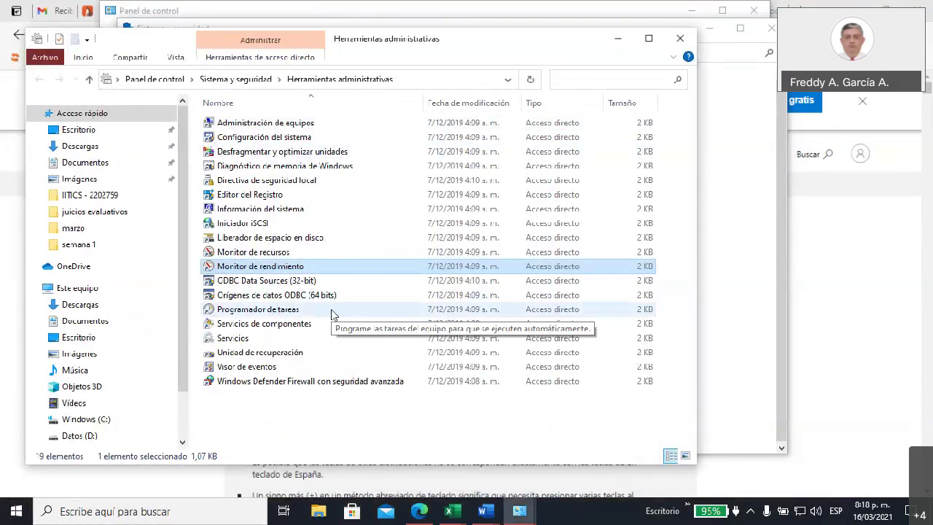
Search Windows for cmd, open the file location of Símbolo del sistema, and show that folder's full path.
left_click(135, 513)
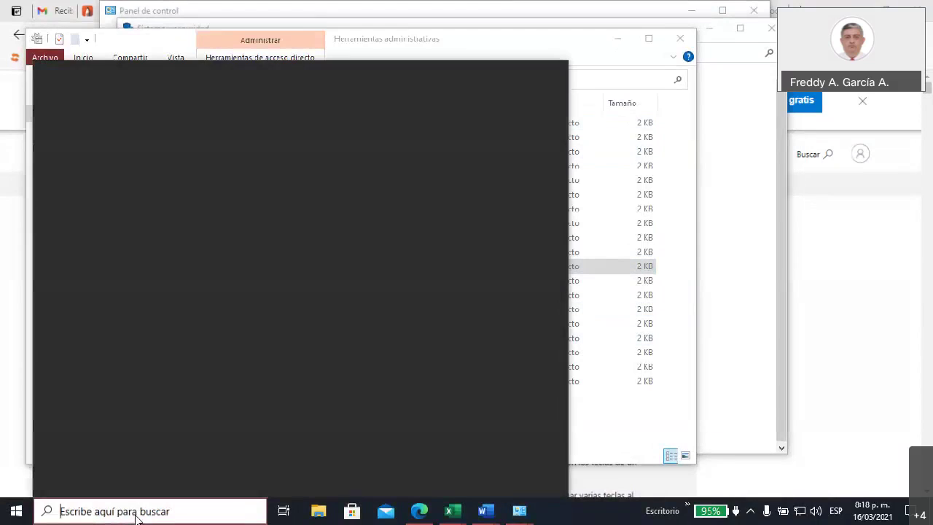
type("cmd")
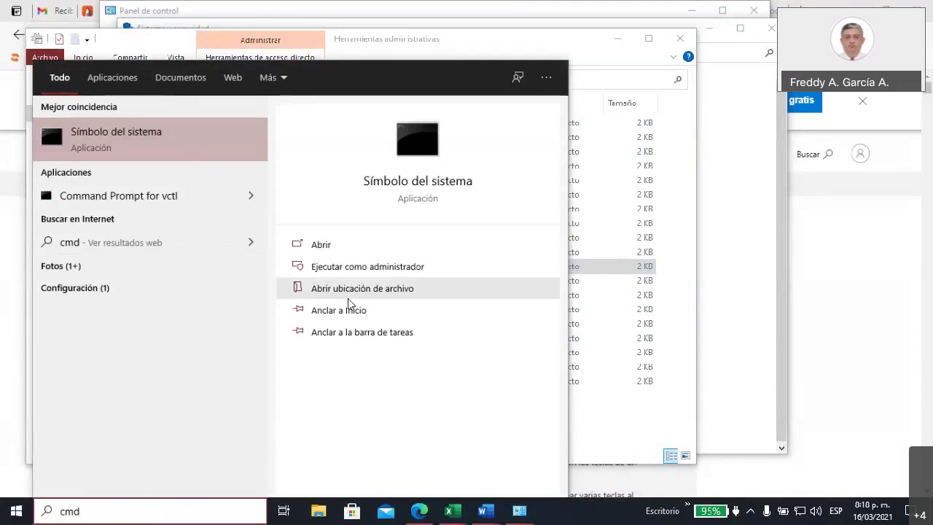
left_click(359, 289)
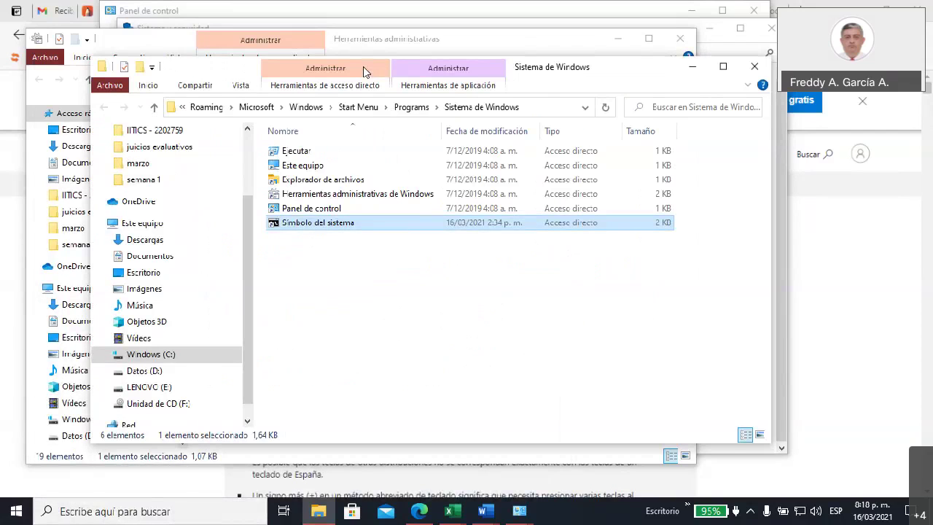
left_click_drag(363, 67, 321, 81)
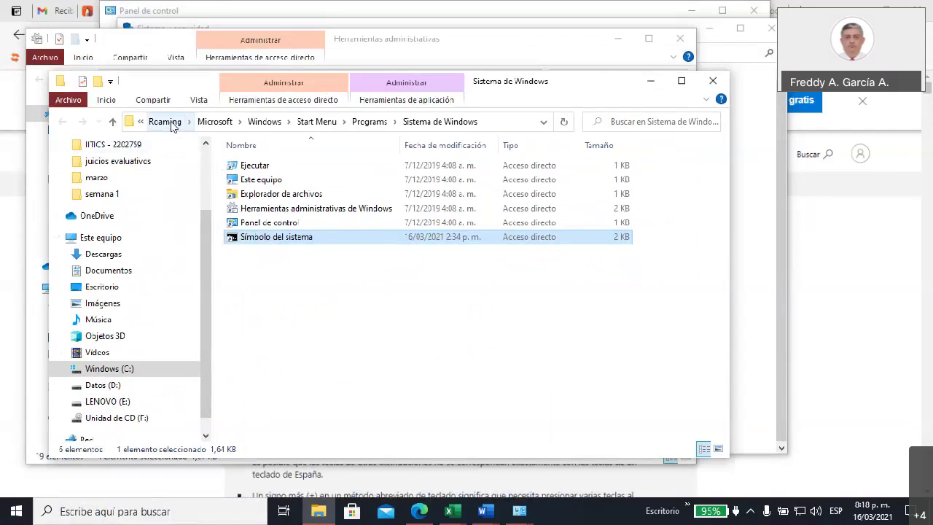
left_click(501, 121)
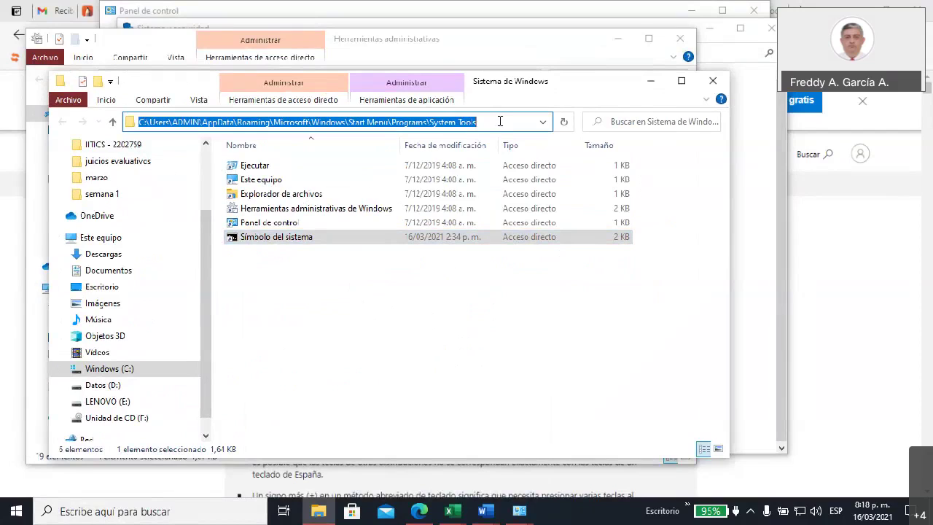
Inspect the target of the Símbolo del sistema shortcut in its properties and close the dialog.
left_click(364, 352)
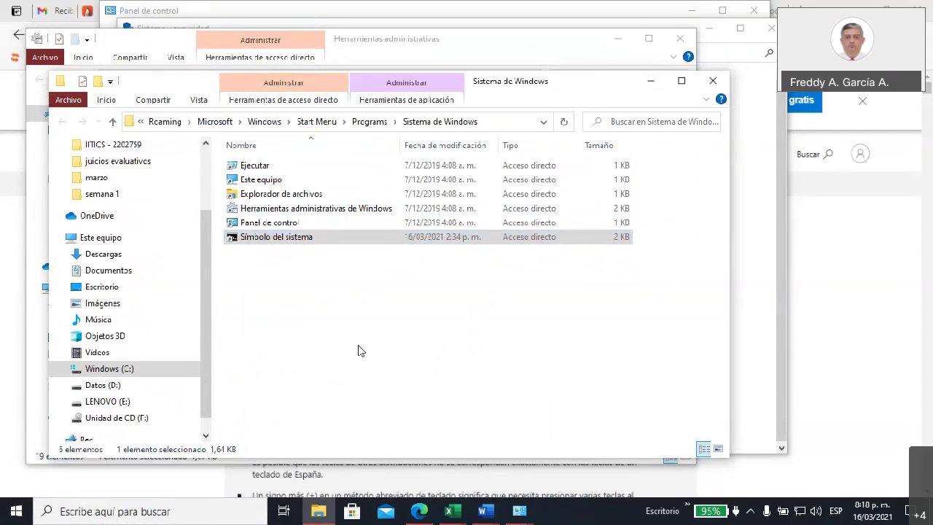
double_click(270, 238)
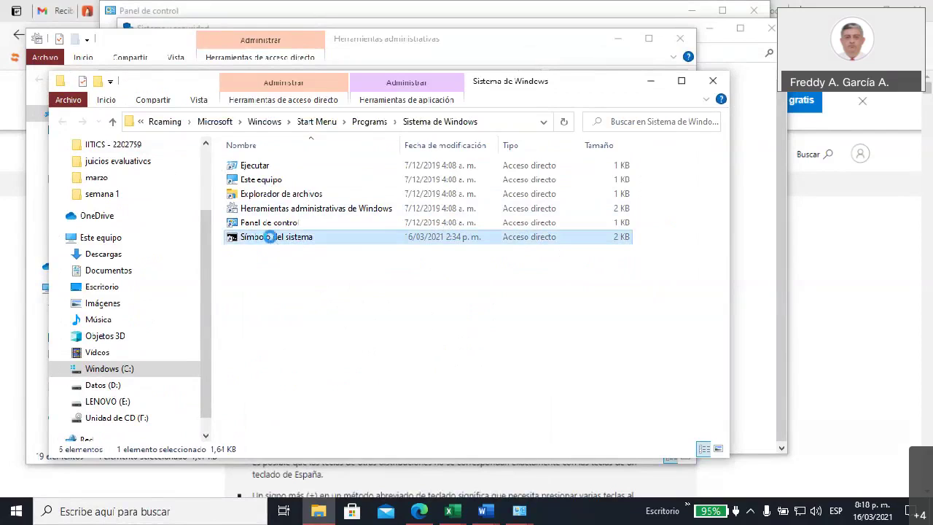
right_click(270, 239)
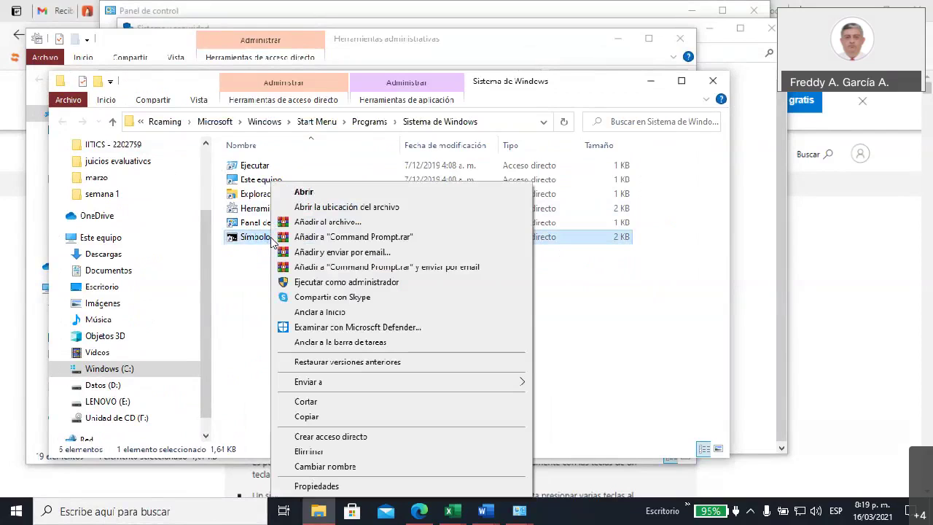
left_click(337, 488)
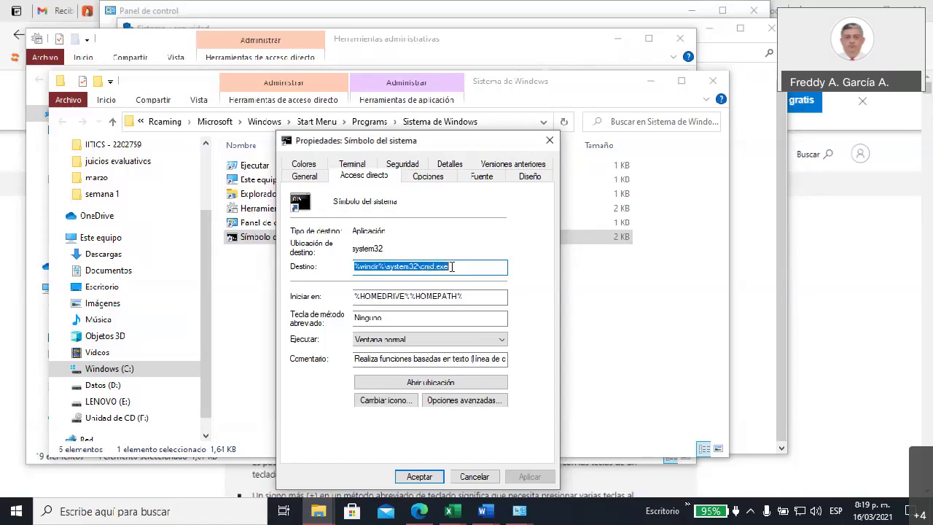
left_click_drag(474, 142, 403, 204)
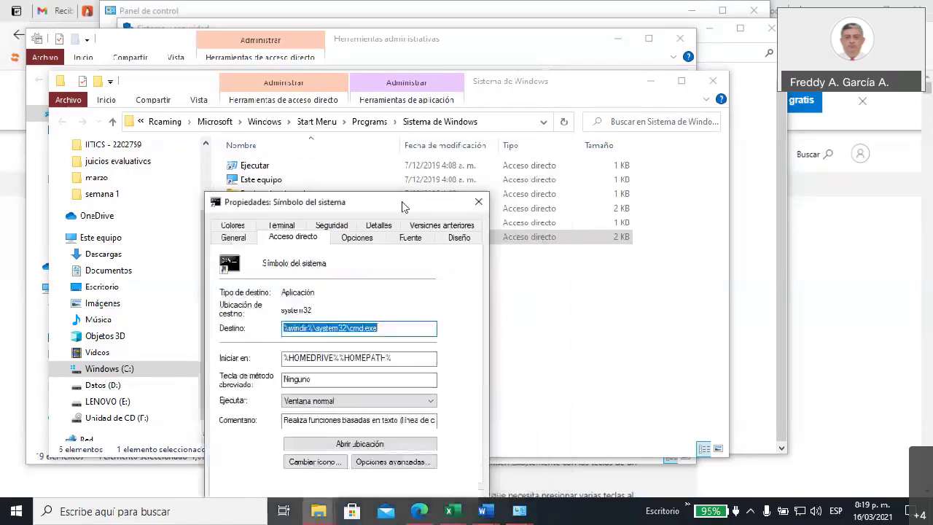
left_click(476, 202)
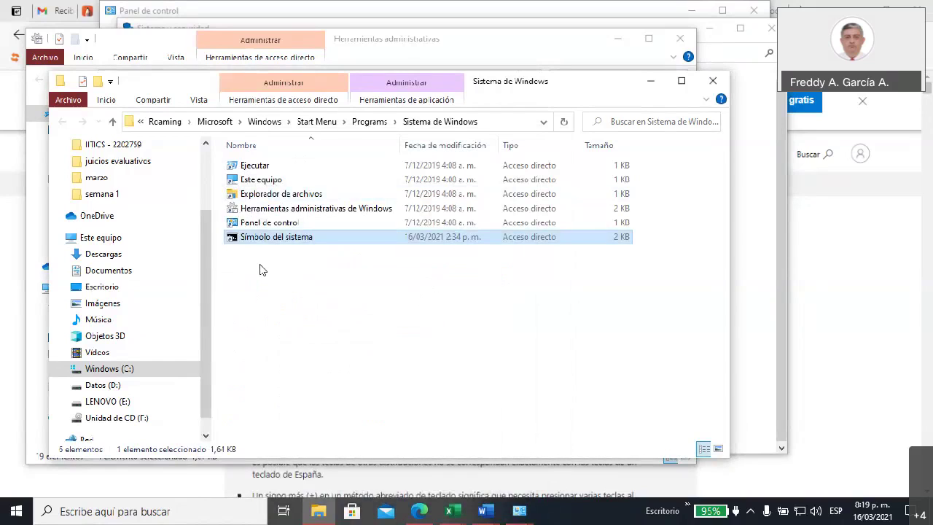
Open the System32 folder inside the Windows folder on drive C:.
left_click(115, 373)
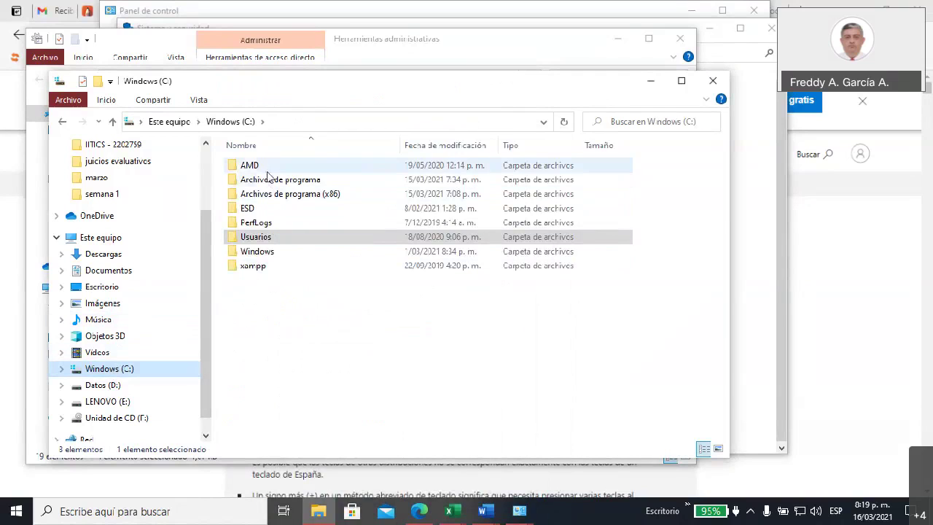
left_click(260, 253)
double_click(261, 253)
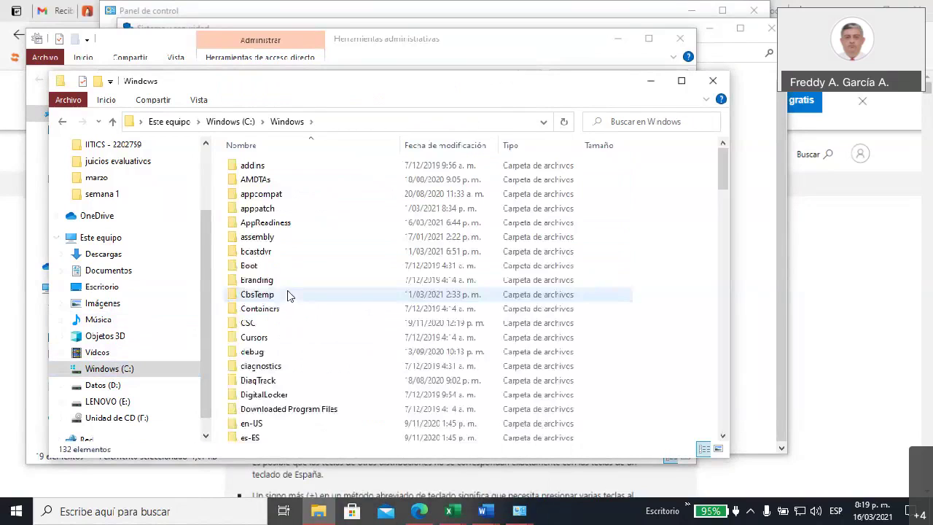
scroll(325, 316, "down", 3)
scroll(325, 321, "down", 10)
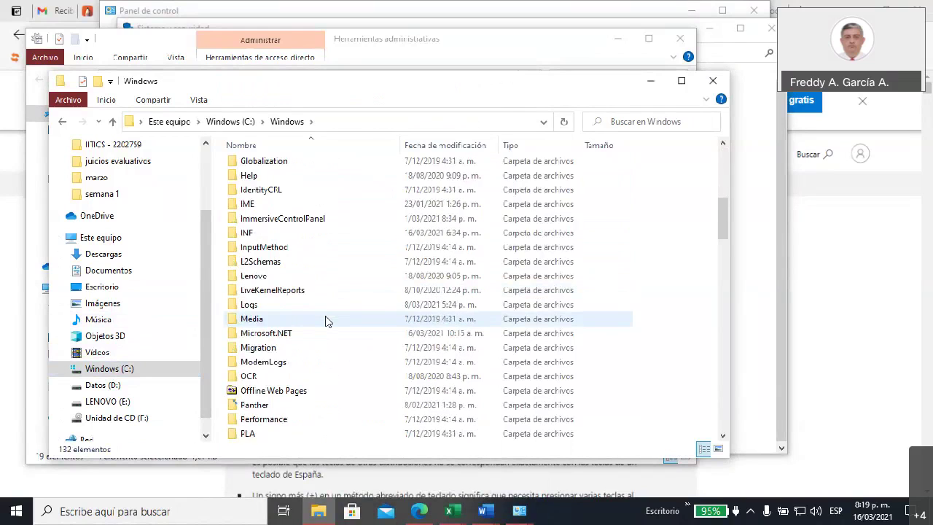
scroll(325, 318, "down", 2)
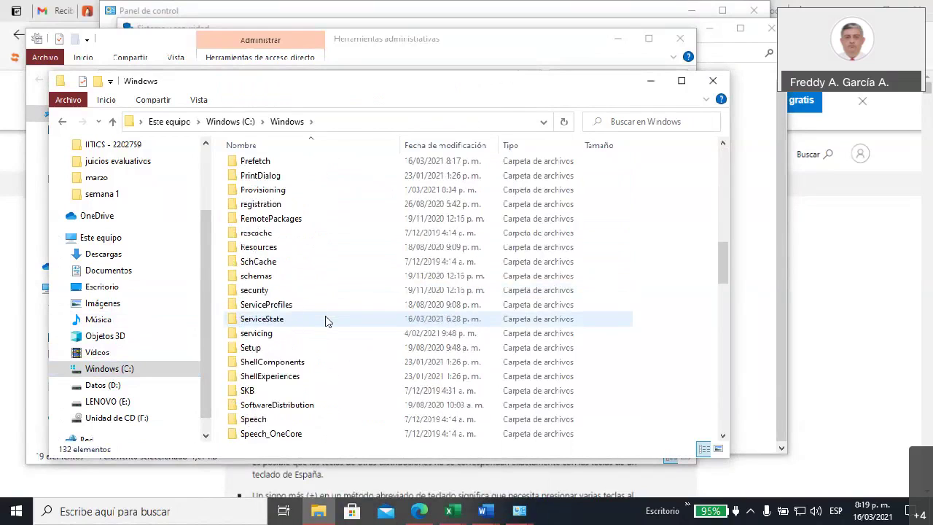
scroll(325, 321, "down", 3)
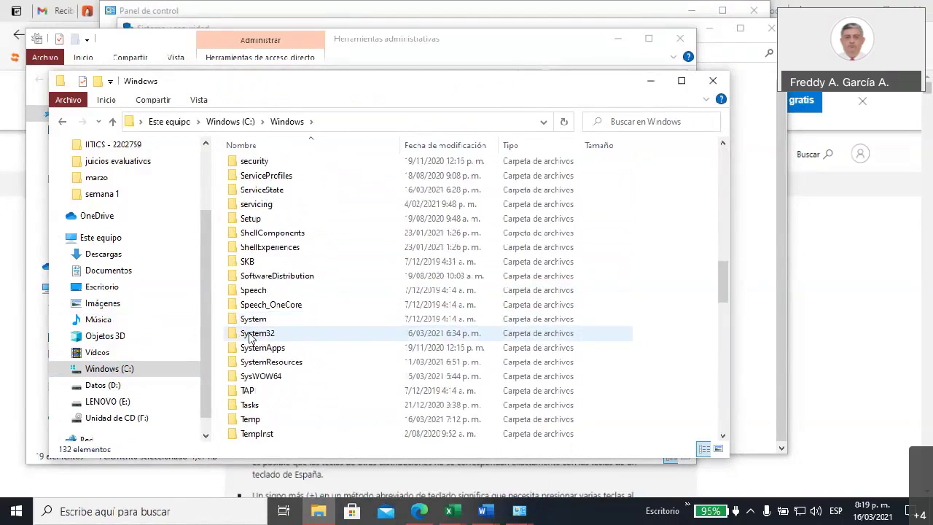
double_click(253, 335)
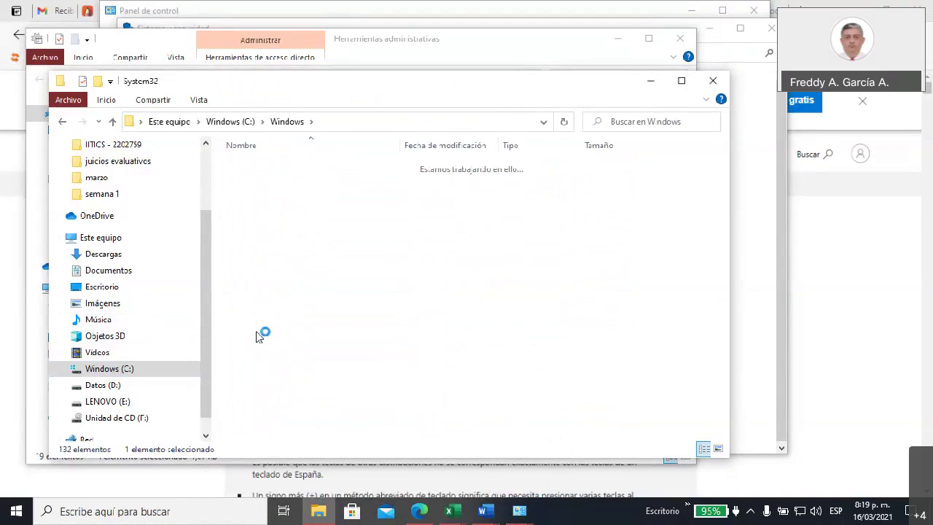
Look through the System32 files for the calc application.
scroll(308, 222, "down", 5)
scroll(308, 223, "down", 18)
scroll(309, 223, "down", 20)
scroll(308, 223, "down", 12)
scroll(308, 223, "down", 15)
scroll(308, 226, "down", 20)
scroll(308, 226, "down", 20)
scroll(309, 227, "down", 20)
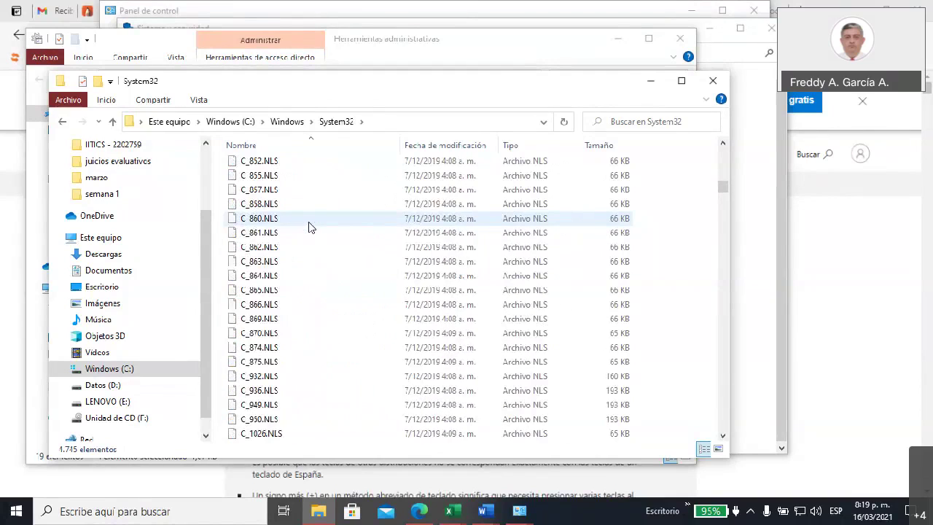
scroll(309, 227, "up", 5)
scroll(309, 225, "down", 20)
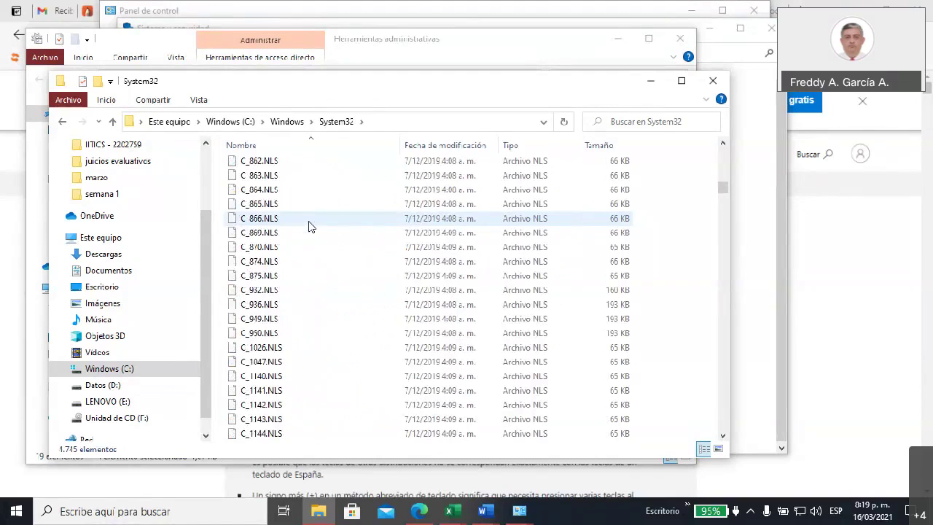
scroll(309, 226, "down", 15)
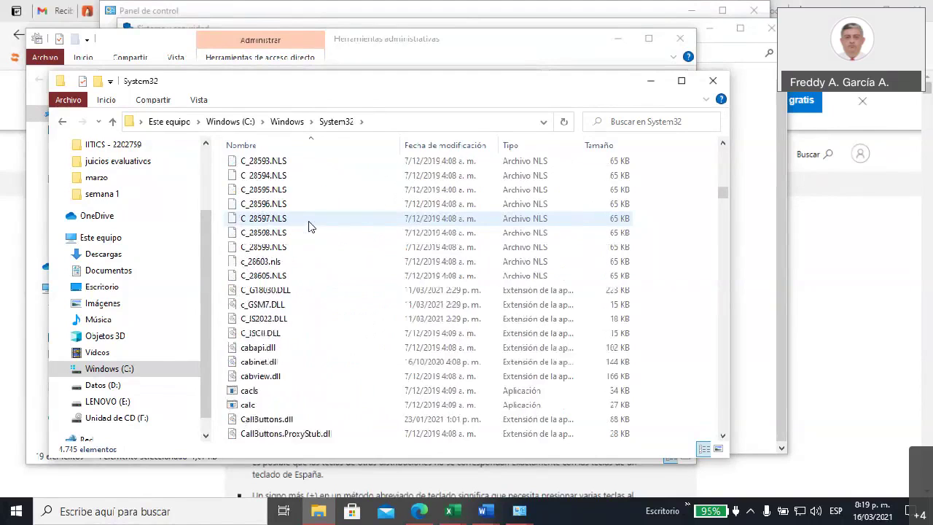
scroll(308, 226, "up", 2)
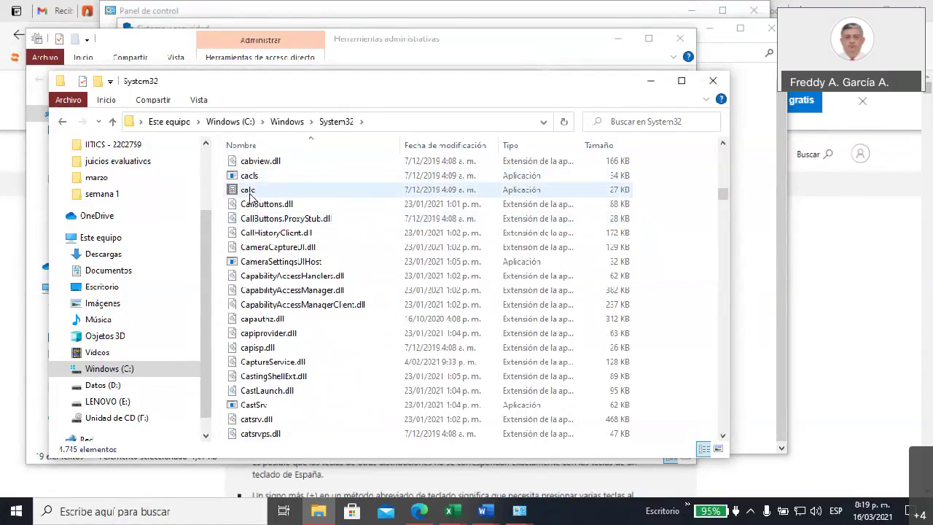
Continue through the System32 files to find the cmd application.
scroll(289, 260, "down", 4)
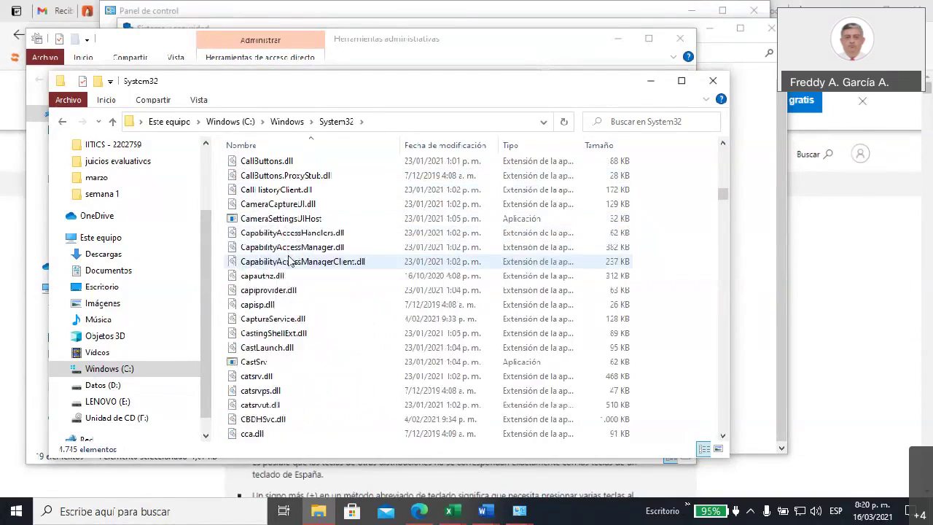
scroll(287, 256, "down", 3)
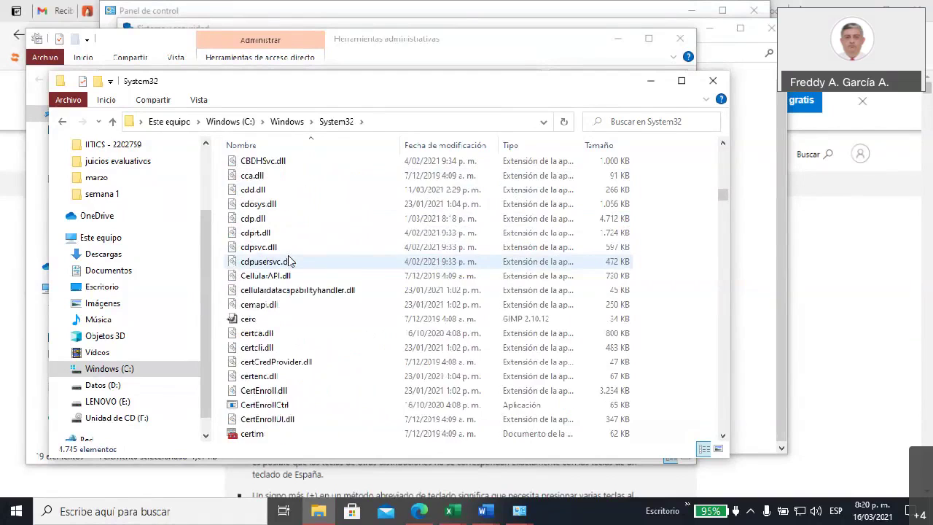
scroll(288, 257, "down", 2)
scroll(288, 261, "down", 7)
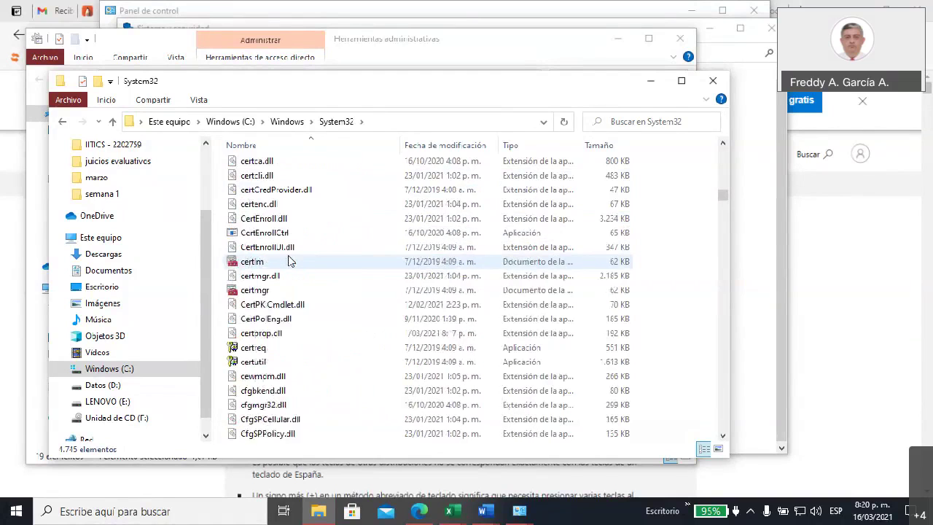
scroll(288, 260, "down", 8)
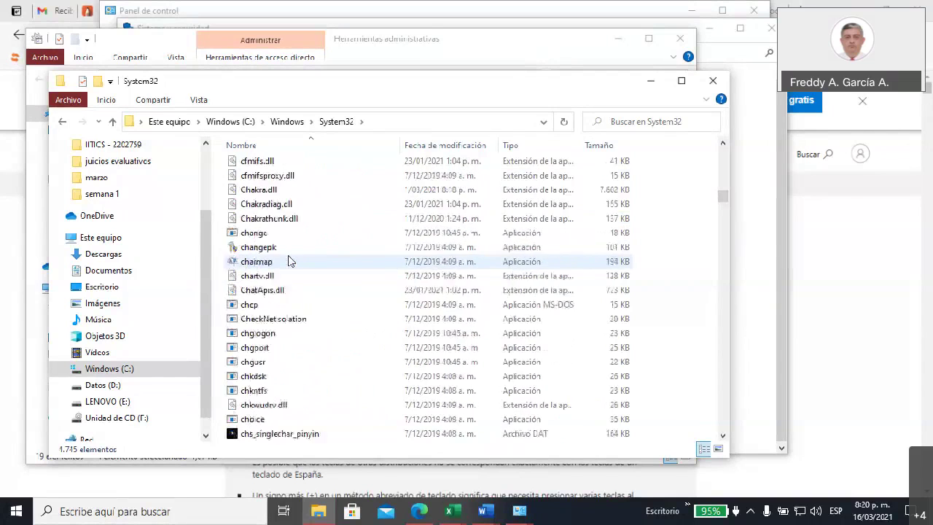
scroll(288, 261, "down", 2)
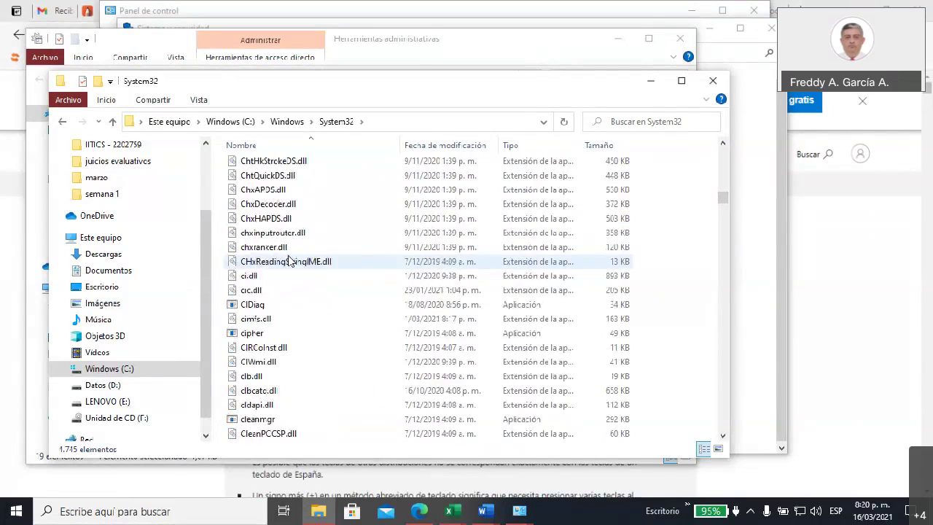
scroll(289, 261, "down", 4)
scroll(289, 261, "down", 6)
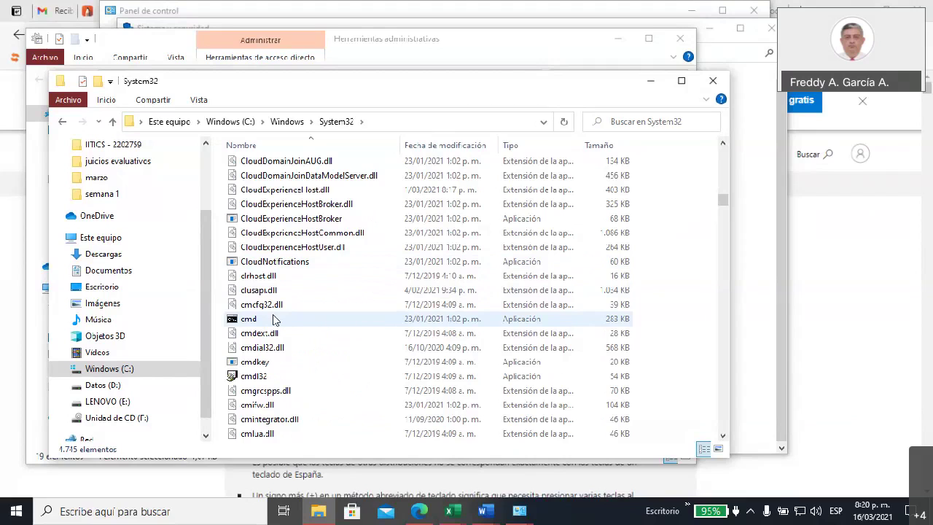
mouse_move(274, 321)
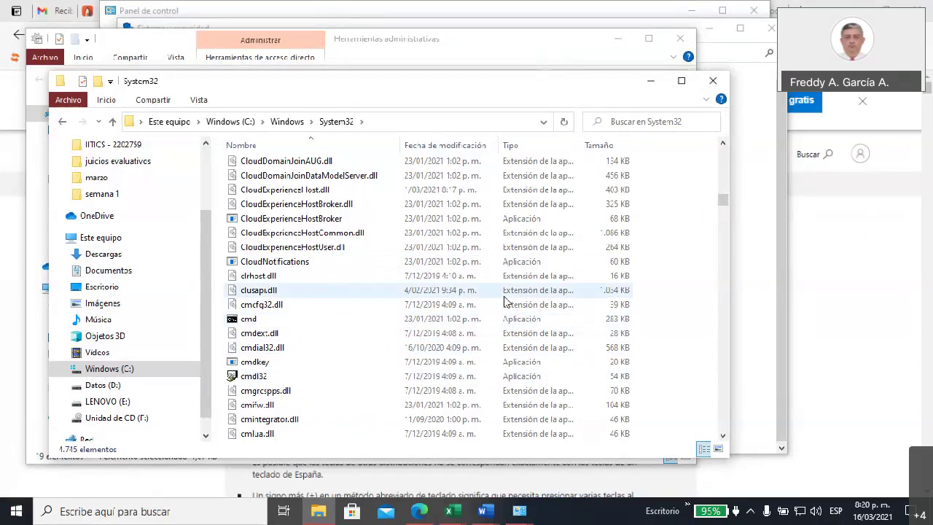
Launch Calculadora by running calc from the Run dialog and reposition its window over the System32 folder.
key("super+r")
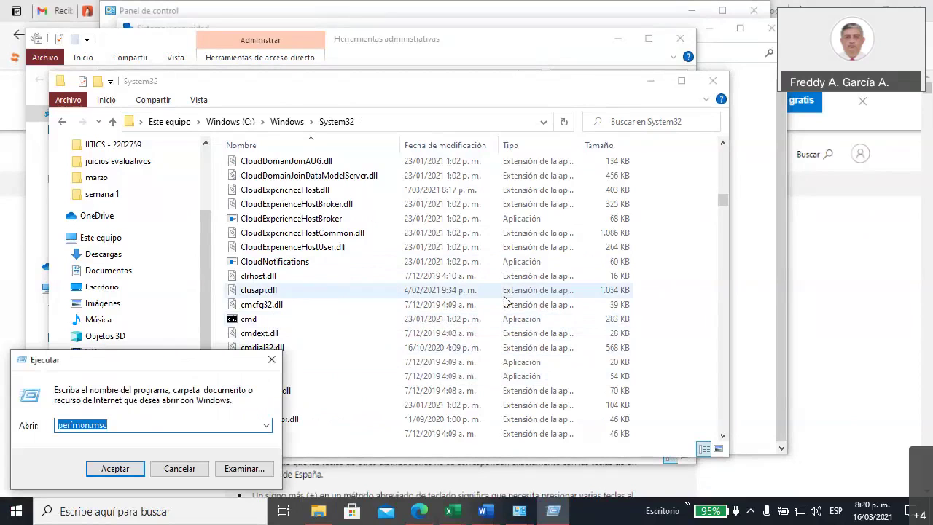
type("calc")
key("Return")
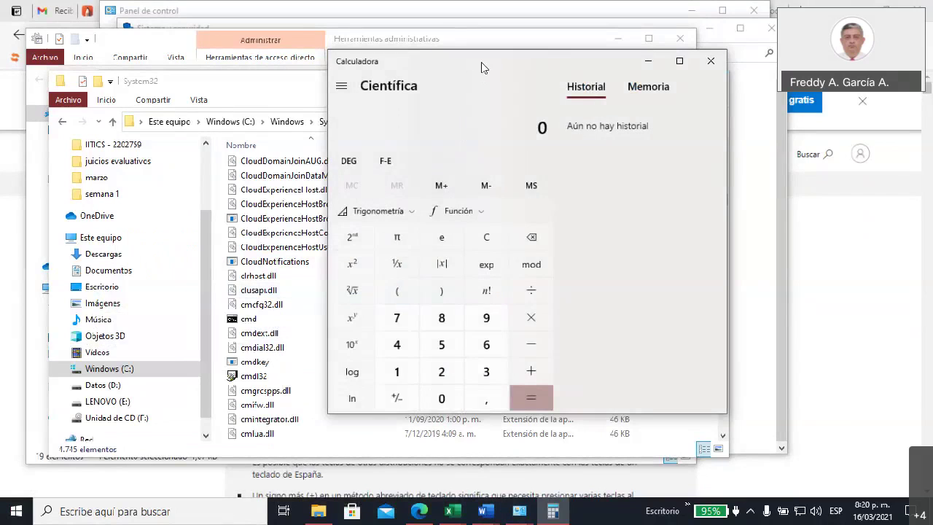
left_click_drag(481, 62, 370, 71)
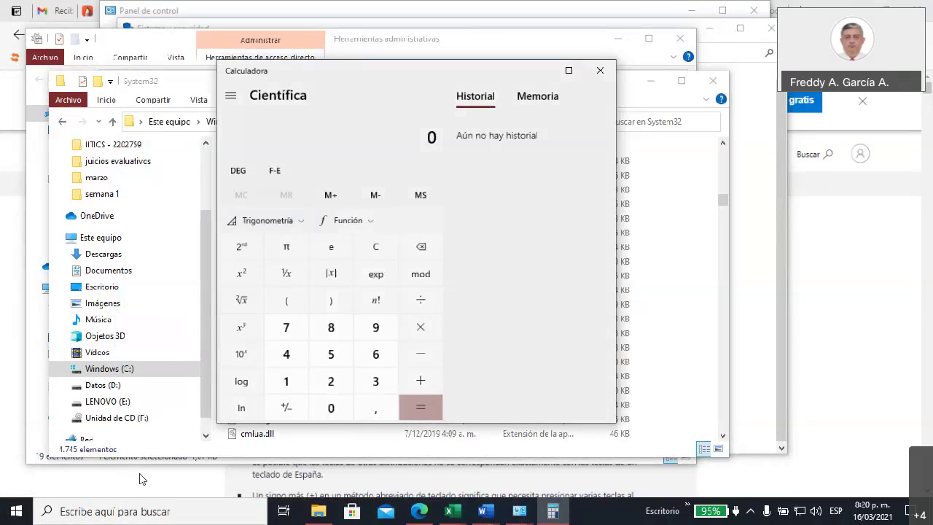
Reopen the Run dialog over Calculadora to show the calc command, cancel it, and close Calculadora.
key("super+r")
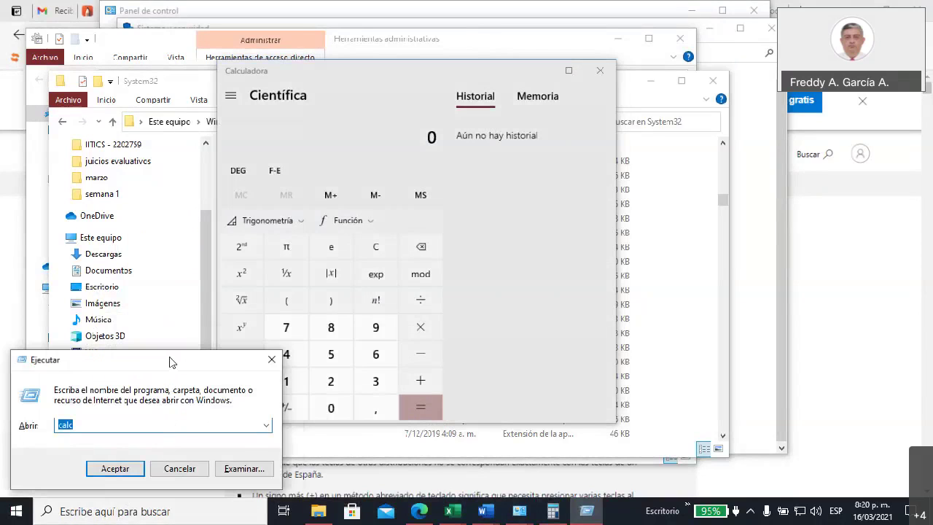
left_click_drag(145, 351, 453, 304)
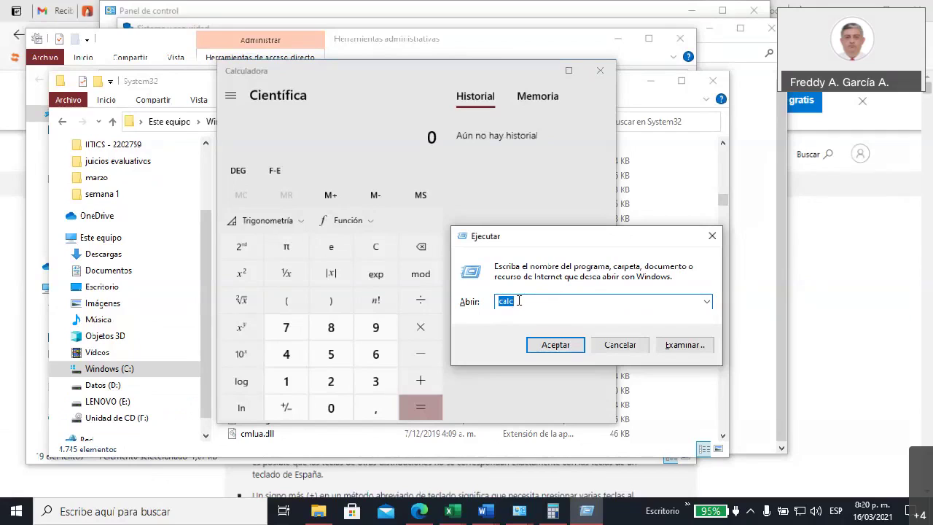
left_click_drag(579, 236, 468, 239)
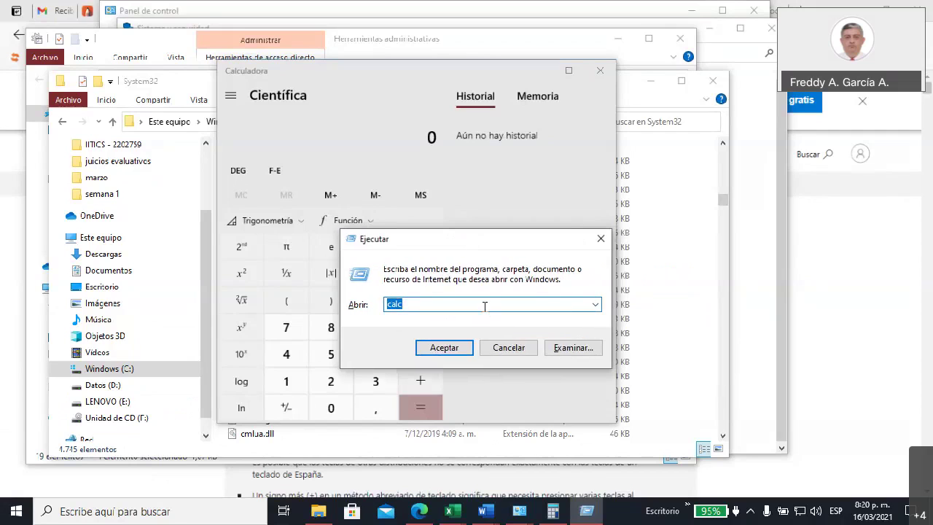
left_click(503, 350)
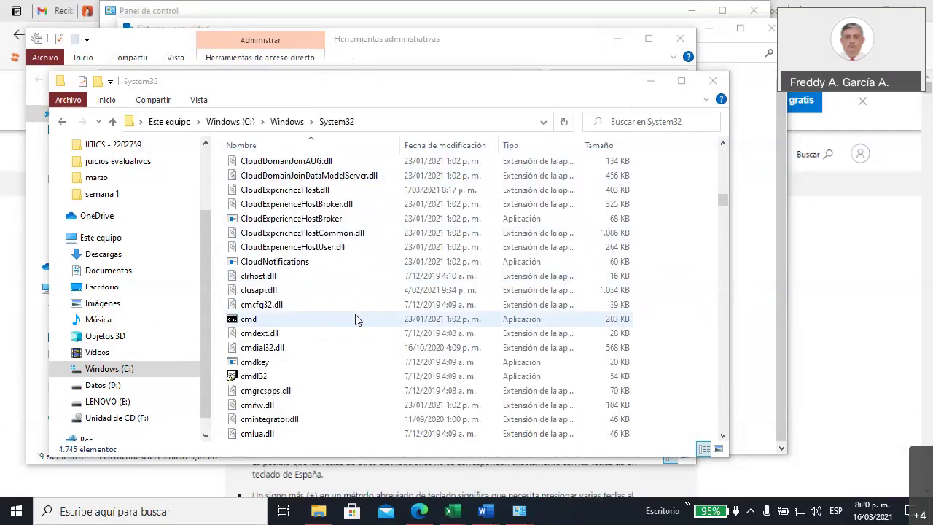
Look back through the System32 listing from cmd to the cert files and move the folder window off Herramientas administrativas.
scroll(359, 337, "up", 4)
scroll(358, 336, "up", 9)
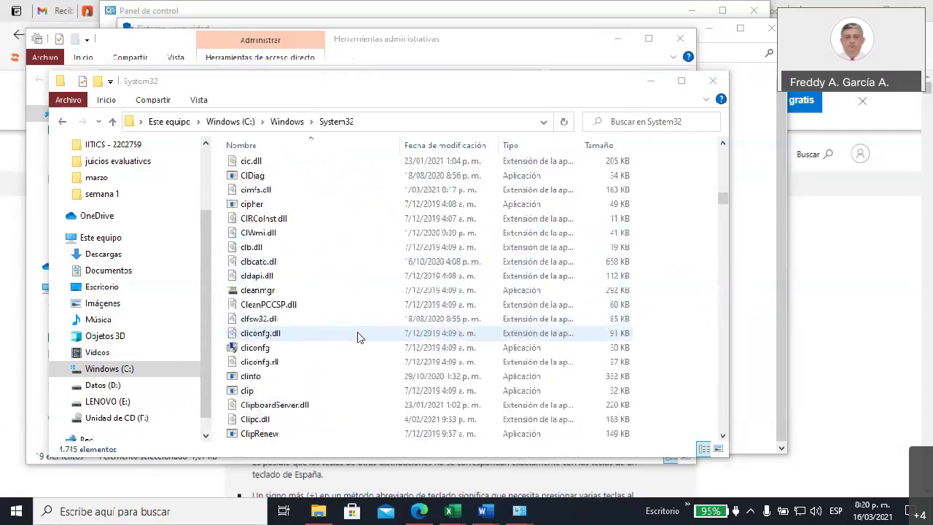
scroll(276, 281, "up", 8)
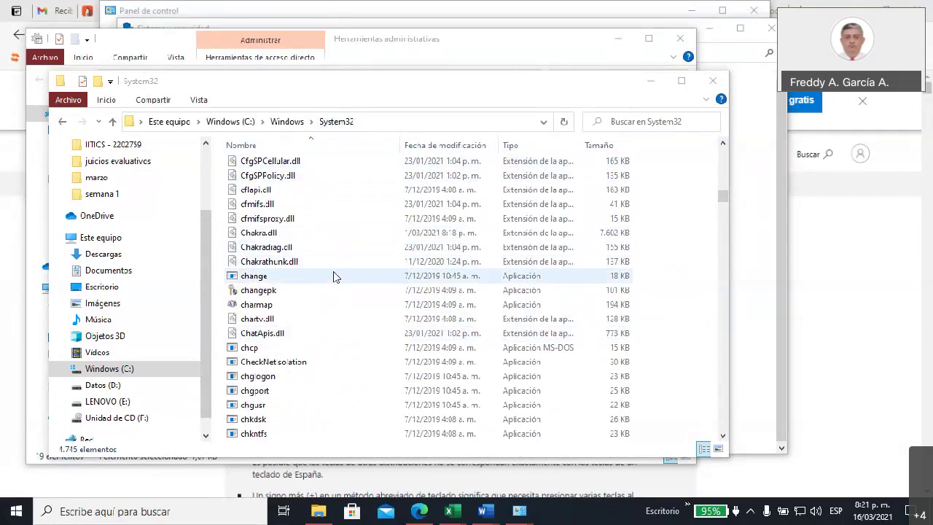
scroll(346, 277, "up", 5)
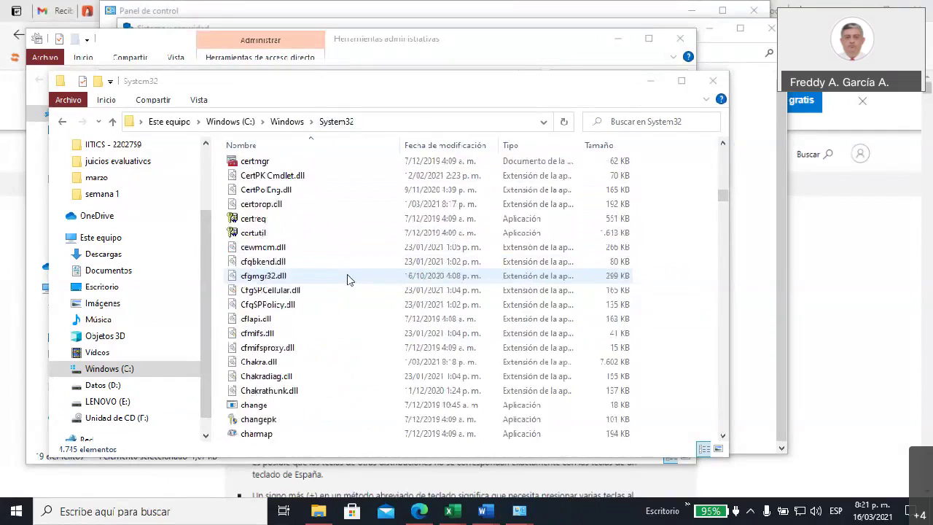
scroll(347, 278, "up", 1)
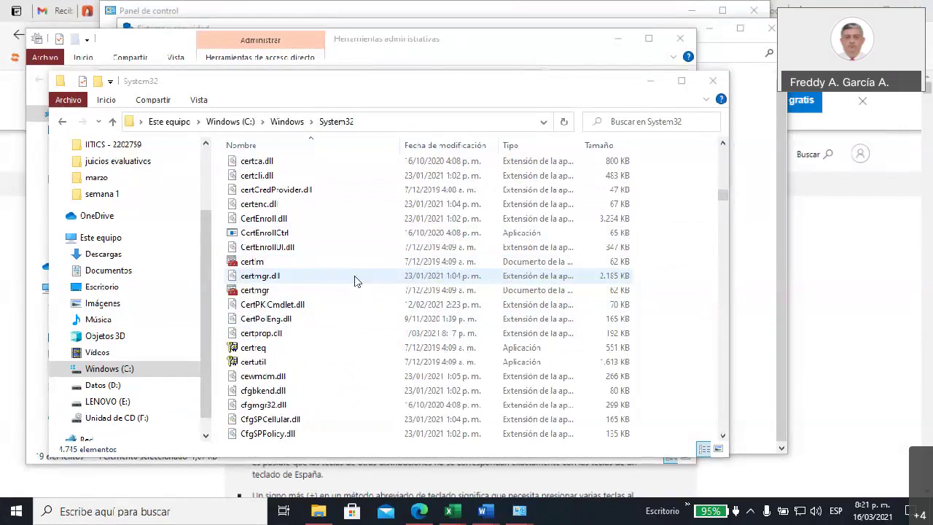
left_click_drag(437, 91, 264, 137)
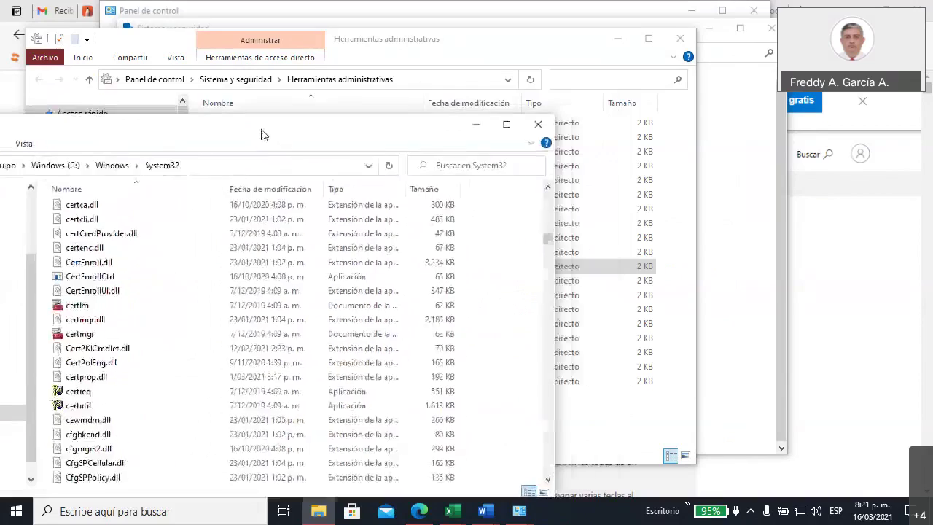
Close the System32 and Herramientas administrativas windows, then reopen Herramientas administrativas from Sistema y seguridad.
left_click(538, 125)
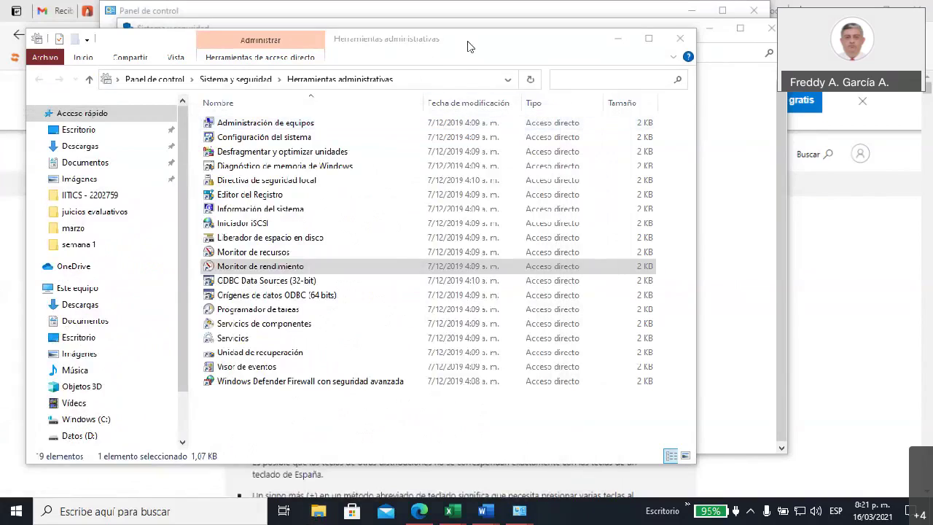
left_click_drag(466, 48, 487, 166)
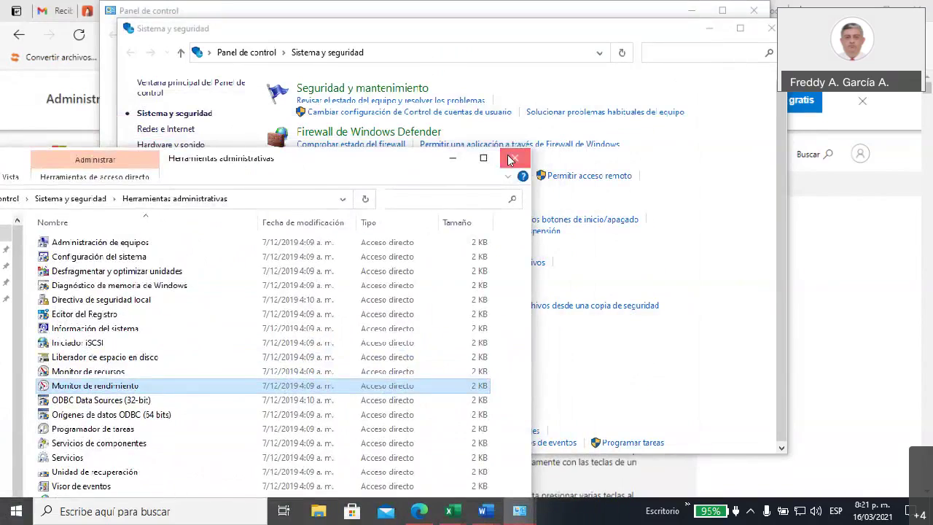
left_click(510, 155)
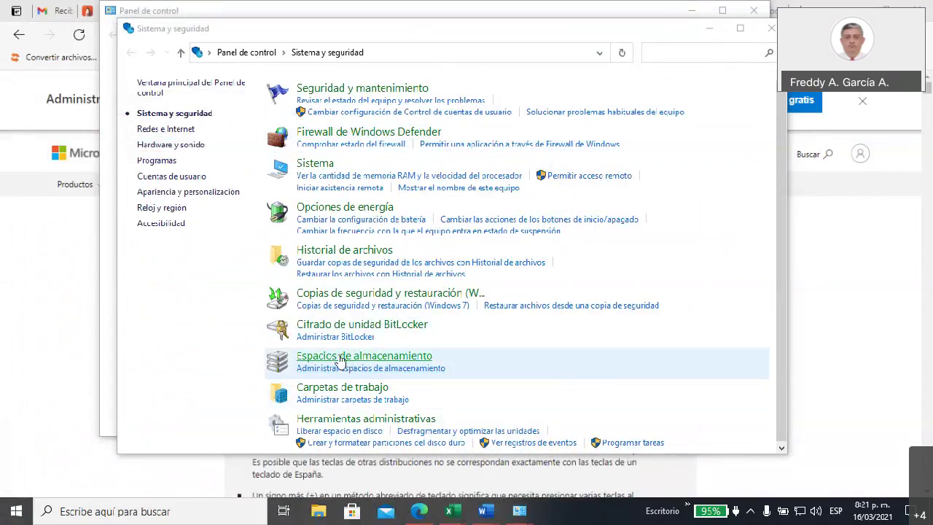
left_click(349, 420)
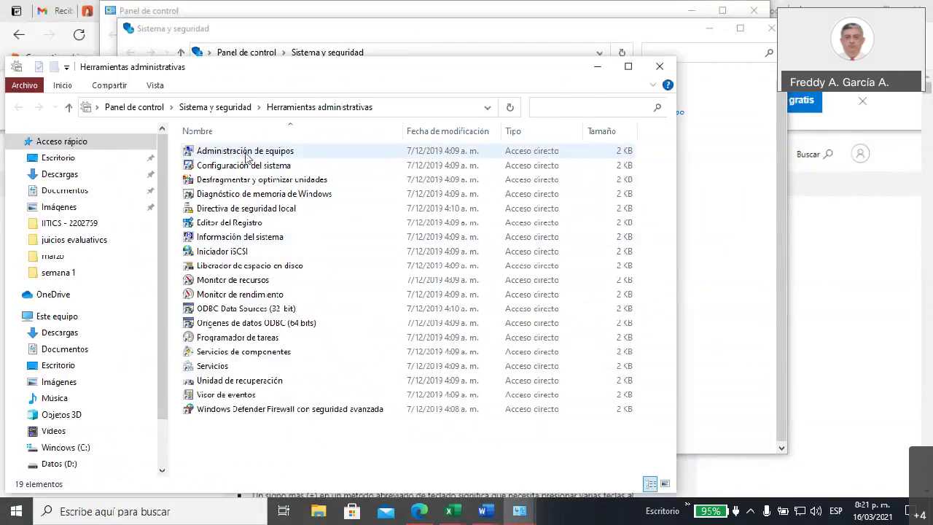
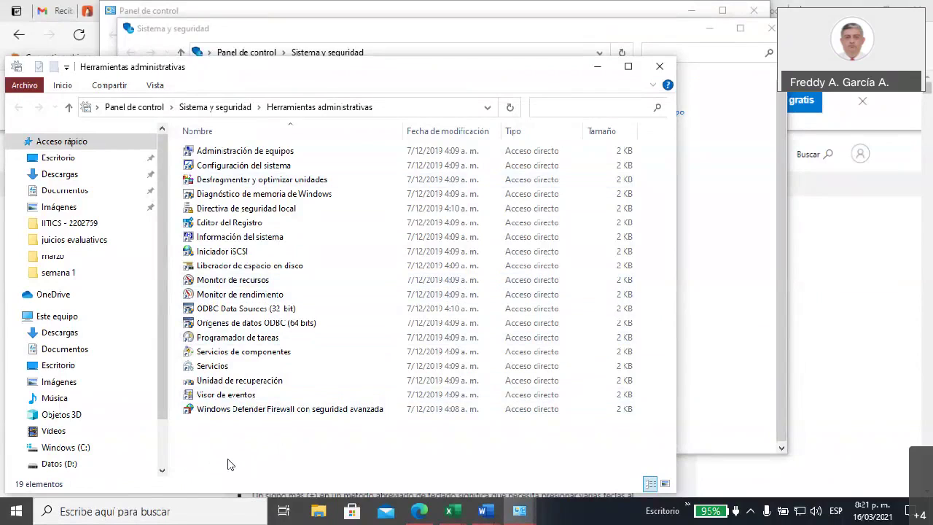
Run whoami from the Run dialog's history of previous commands.
key("super+r")
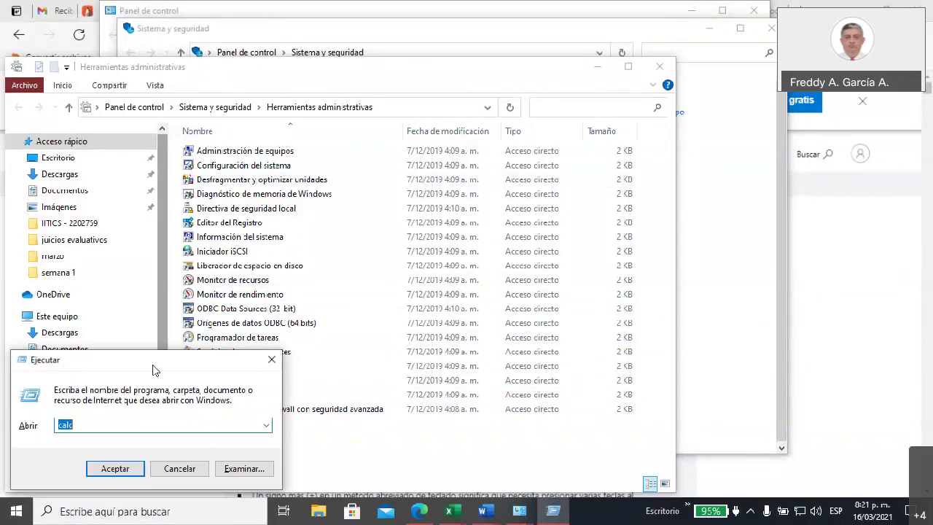
left_click_drag(154, 370, 456, 84)
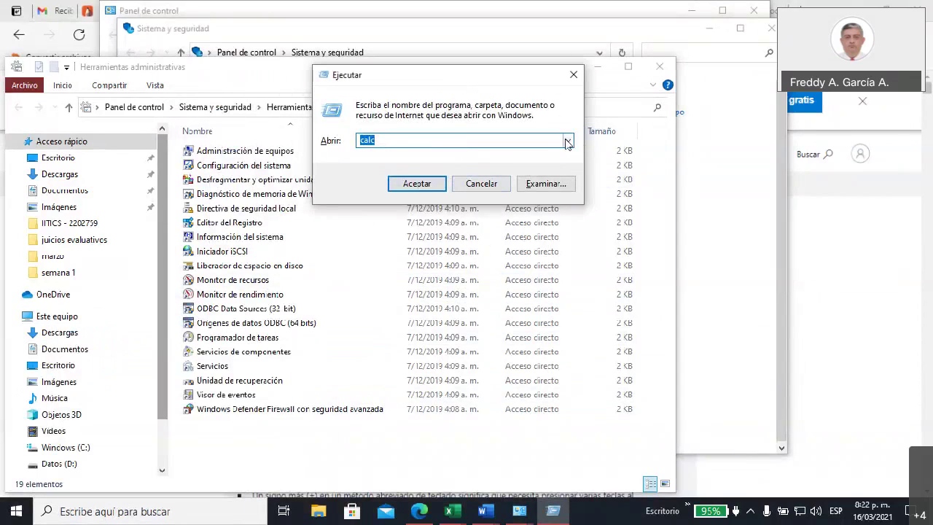
left_click(568, 141)
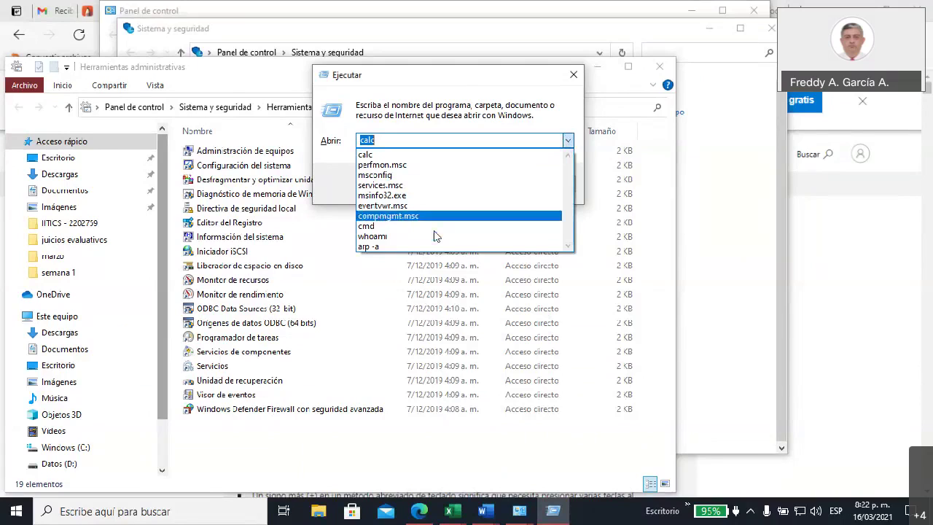
left_click(387, 238)
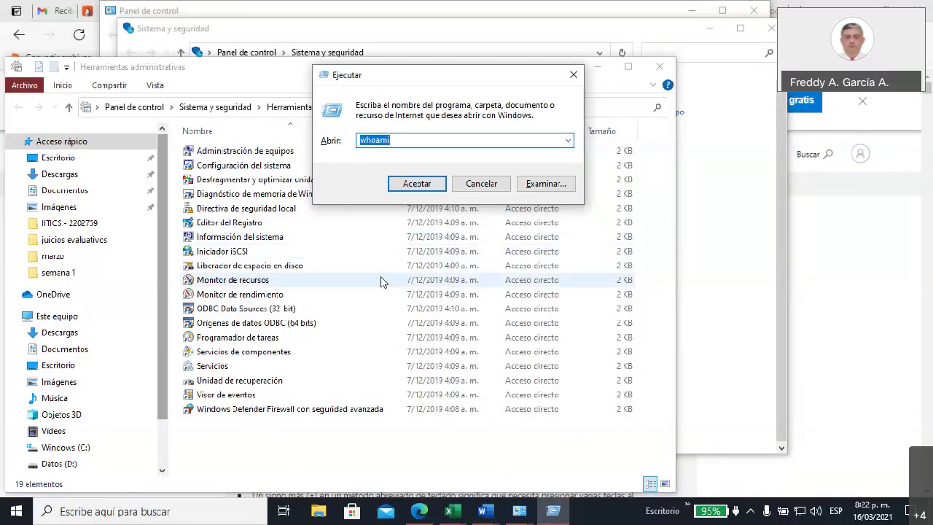
left_click(417, 186)
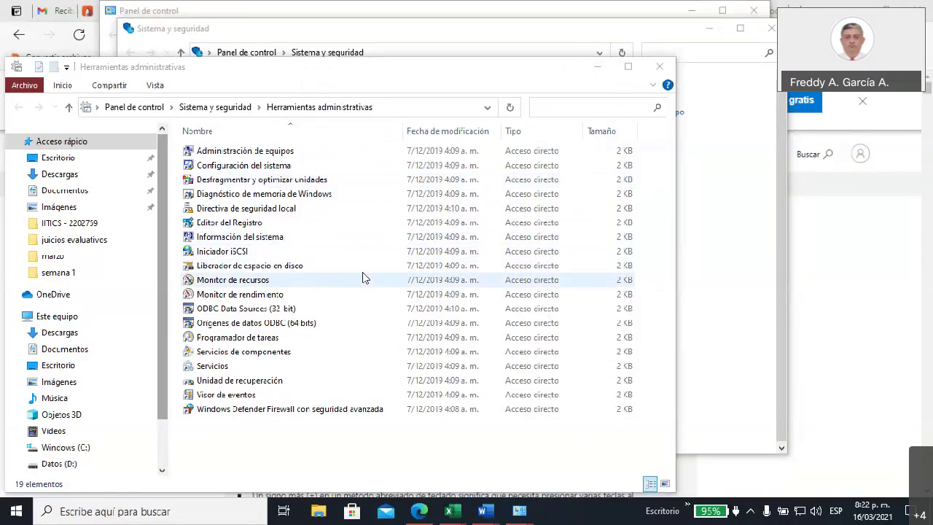
Search Windows for cmd, open Símbolo del sistema and run whoami in it.
left_click(145, 511)
type("c")
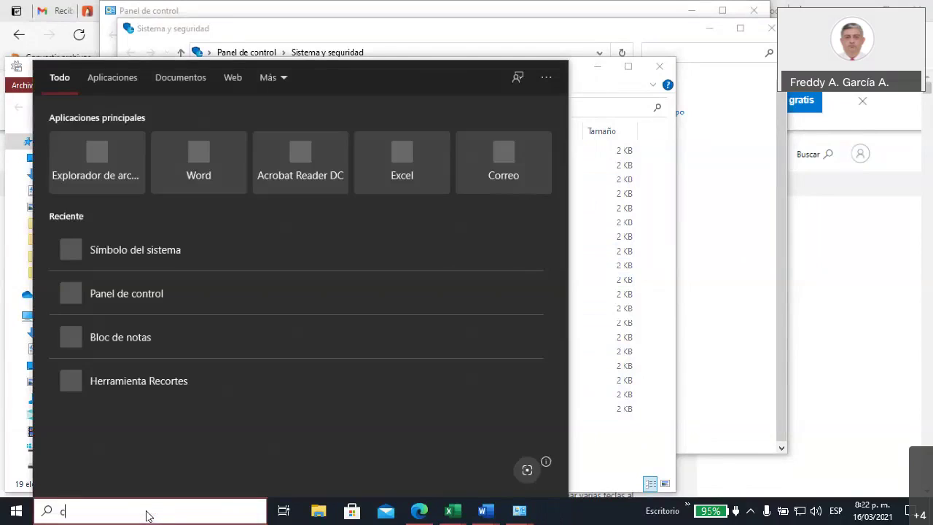
type("md")
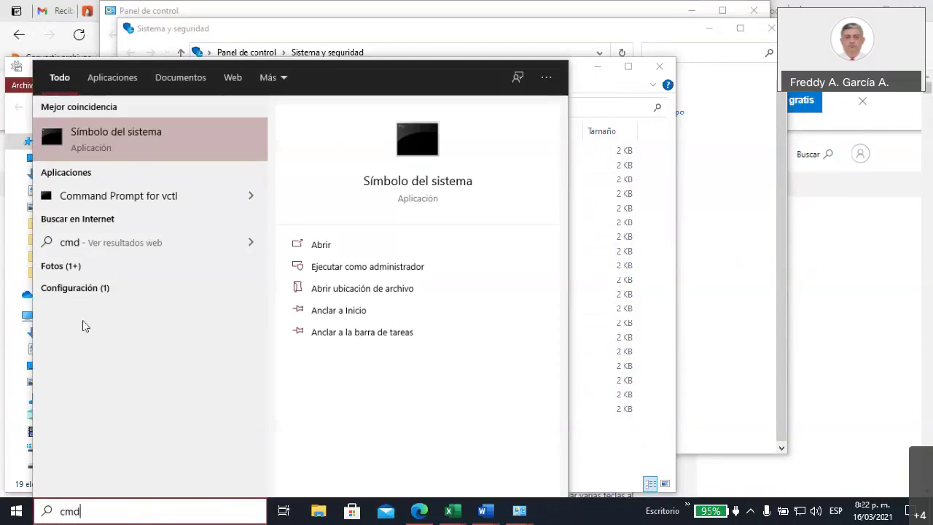
left_click(141, 135)
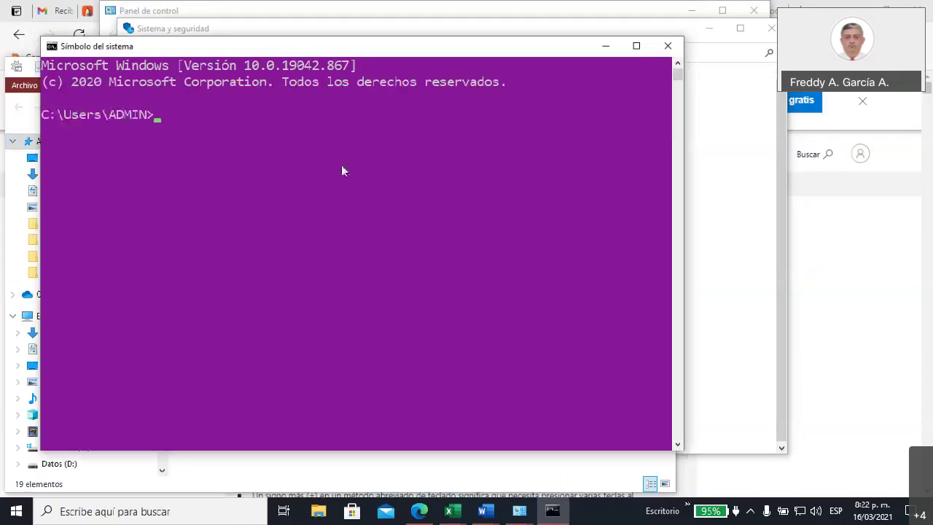
left_click_drag(285, 48, 418, 124)
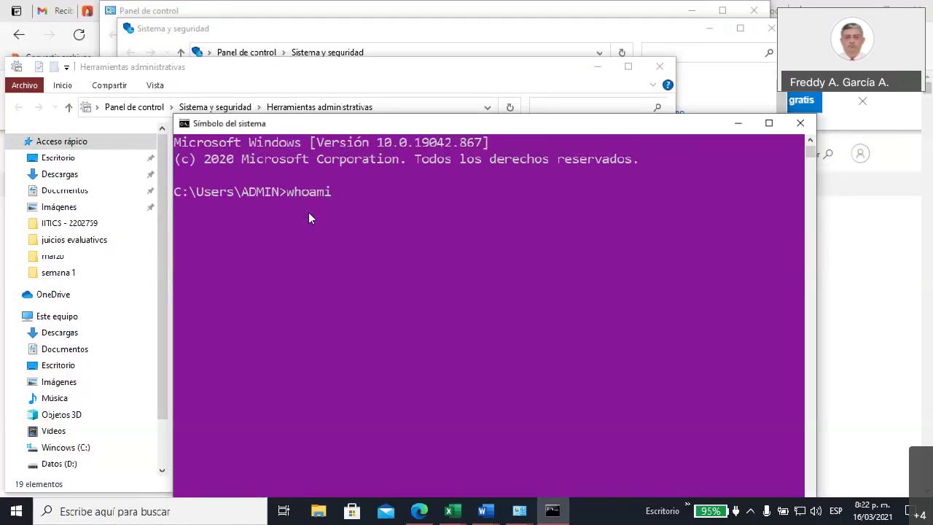
key("Return")
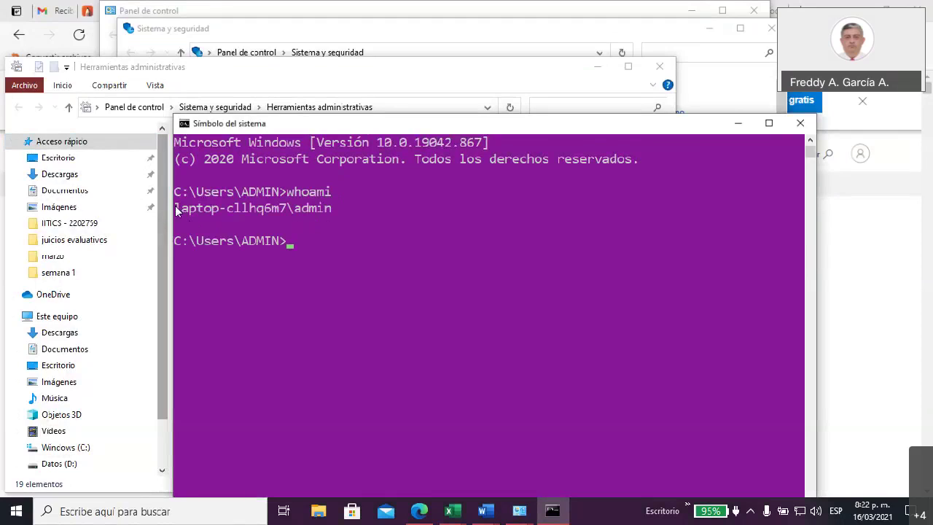
Highlight the whoami command and the computer and user parts of its output, then close Símbolo del sistema.
left_click_drag(176, 210, 328, 191)
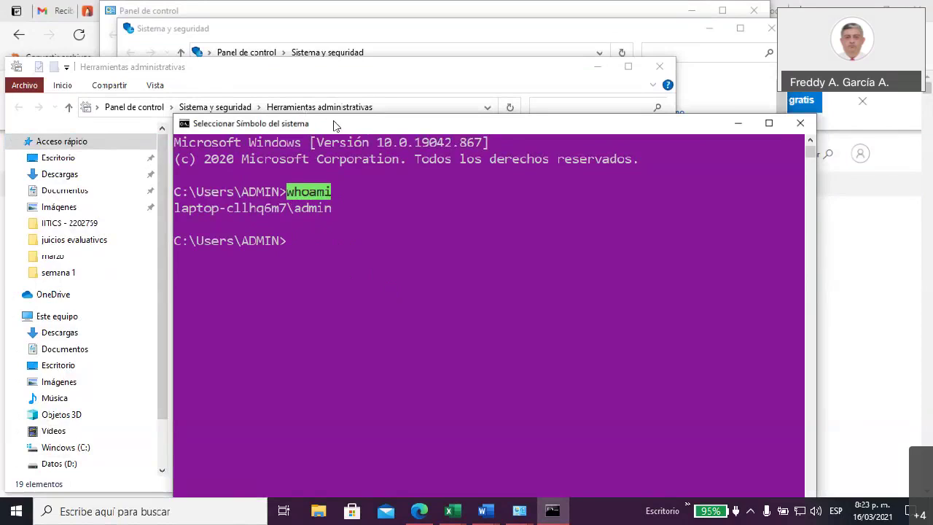
left_click_drag(332, 126, 185, 72)
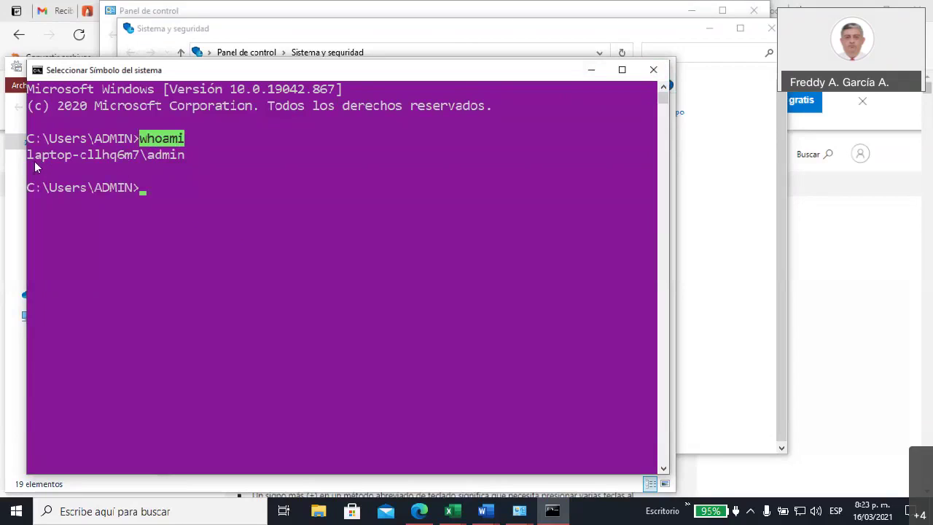
left_click_drag(27, 155, 137, 158)
left_click(148, 155)
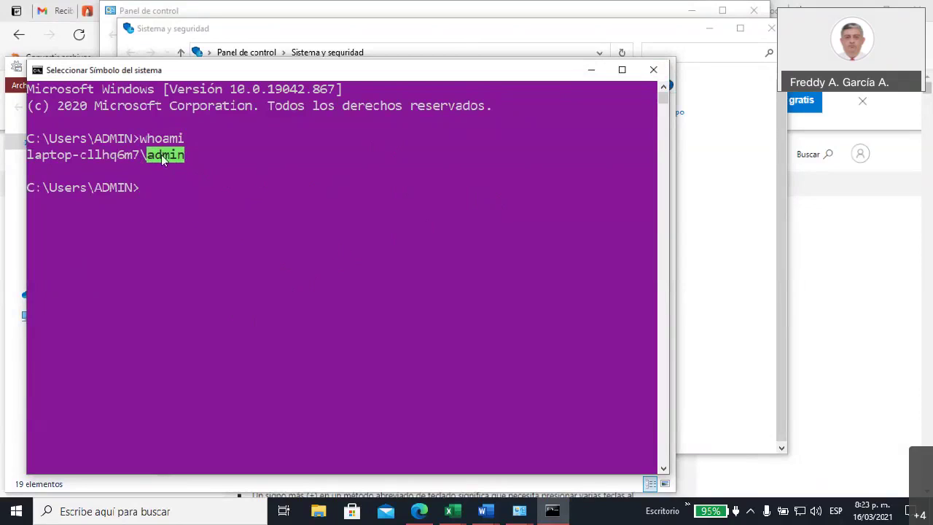
left_click(653, 69)
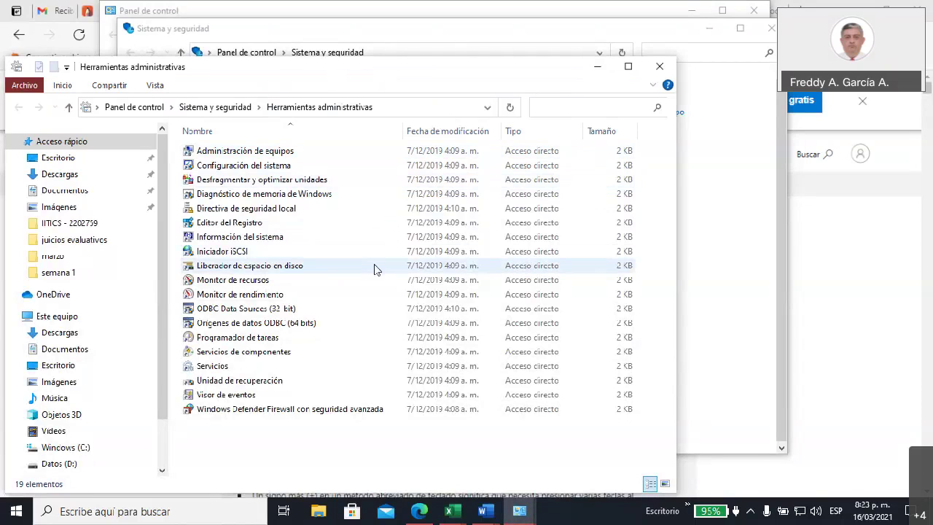
Open the properties of the Liberador de espacio en disco shortcut and highlight cleanmgr.exe in its target path.
mouse_move(374, 270)
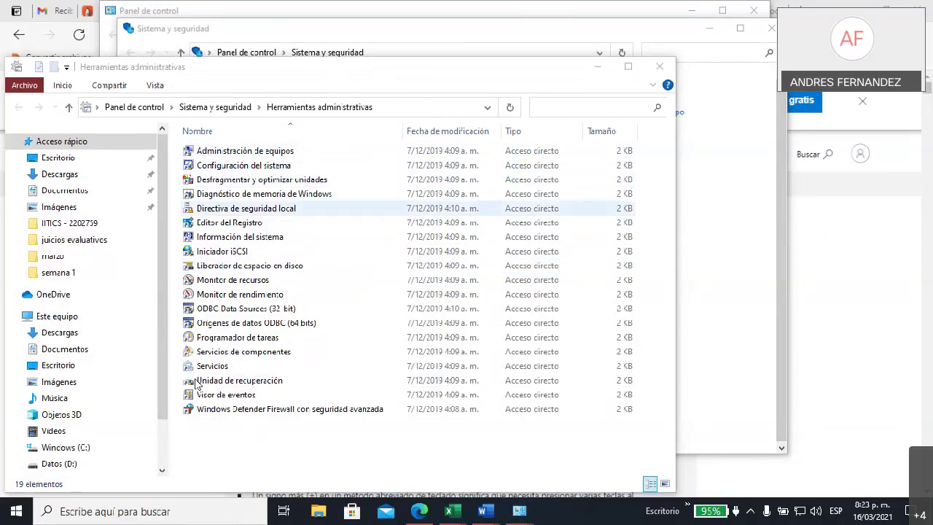
left_click(223, 267)
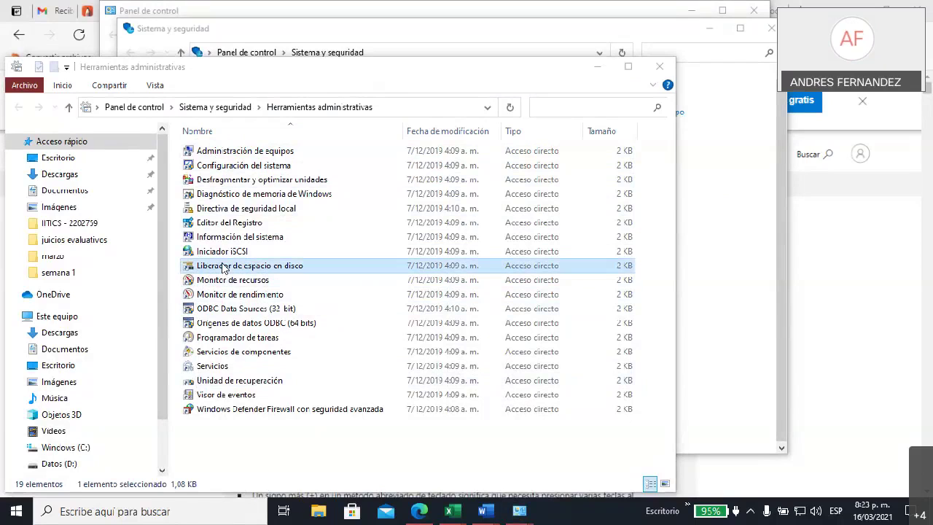
double_click(222, 267)
right_click(222, 266)
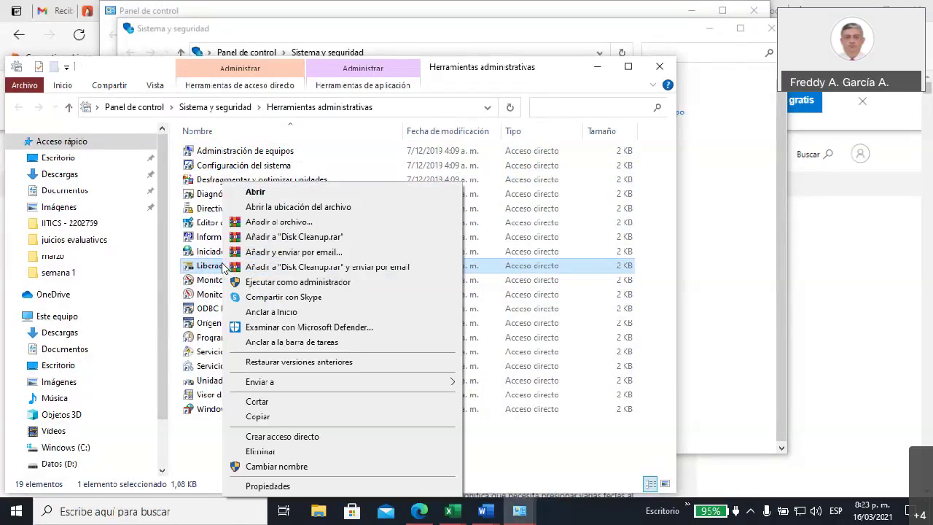
left_click(267, 486)
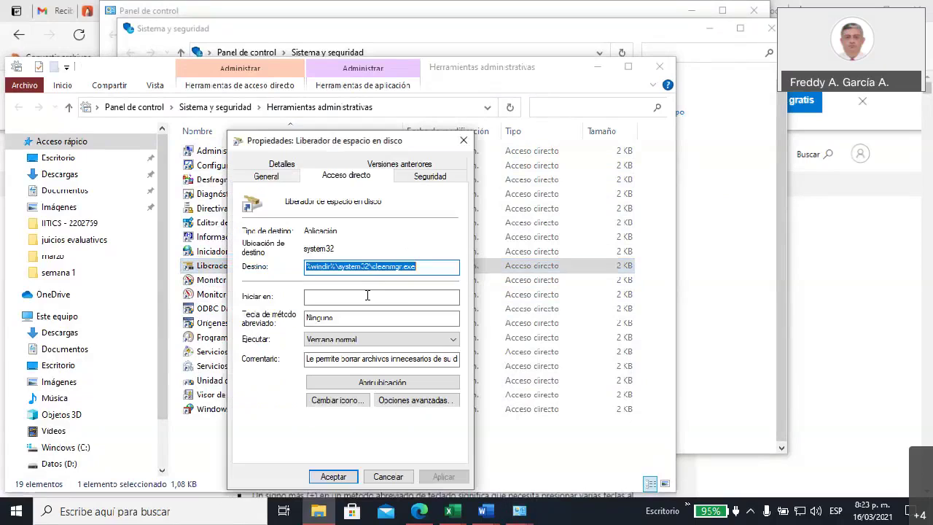
left_click(377, 269)
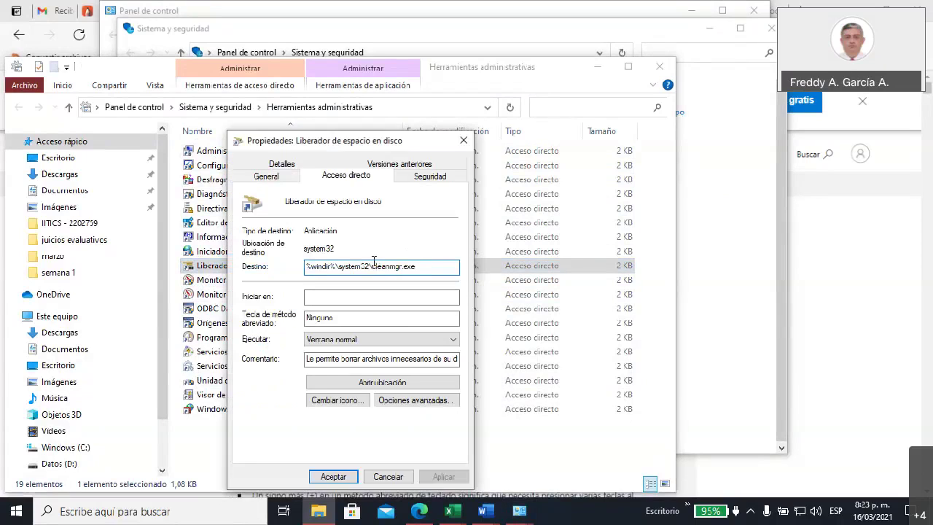
left_click_drag(373, 266, 430, 287)
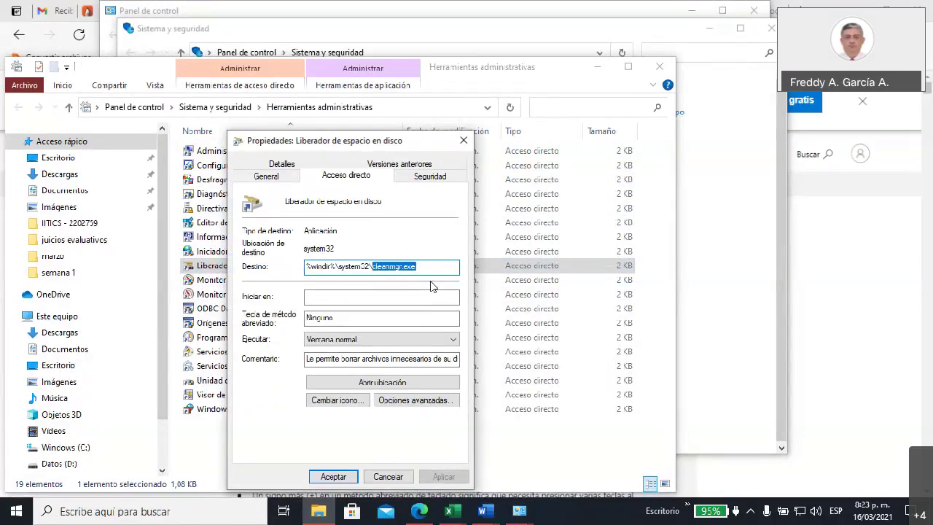